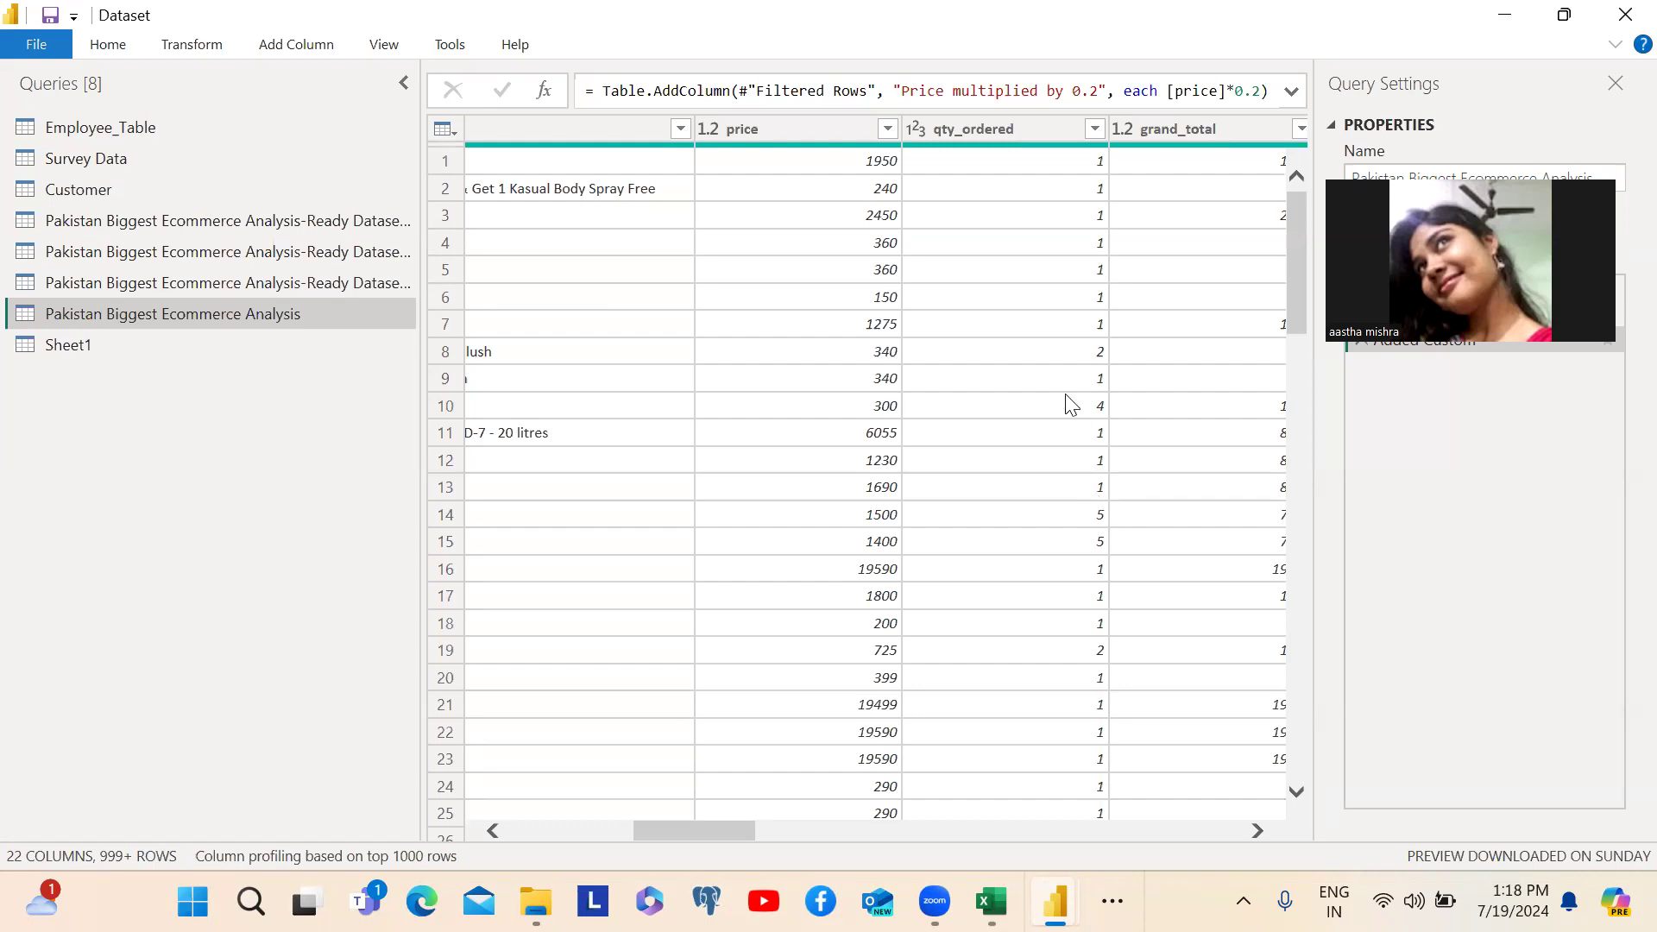
- Rename the Sheet1 query as Calender Table
left_click(860, 351)
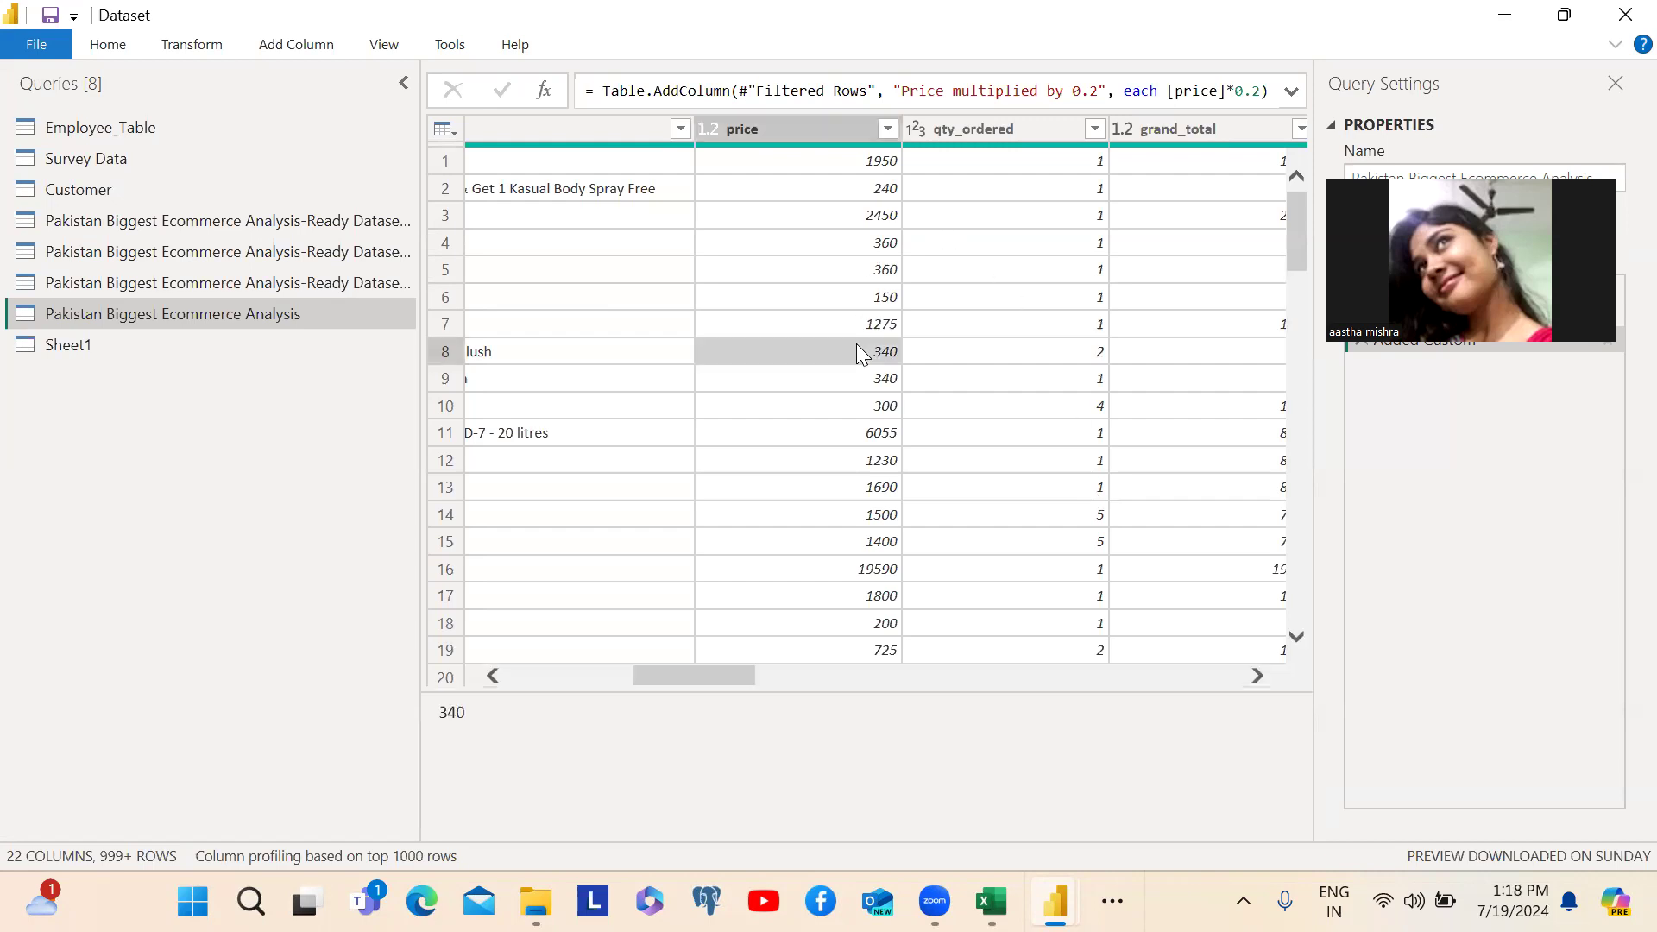
left_click(88, 343)
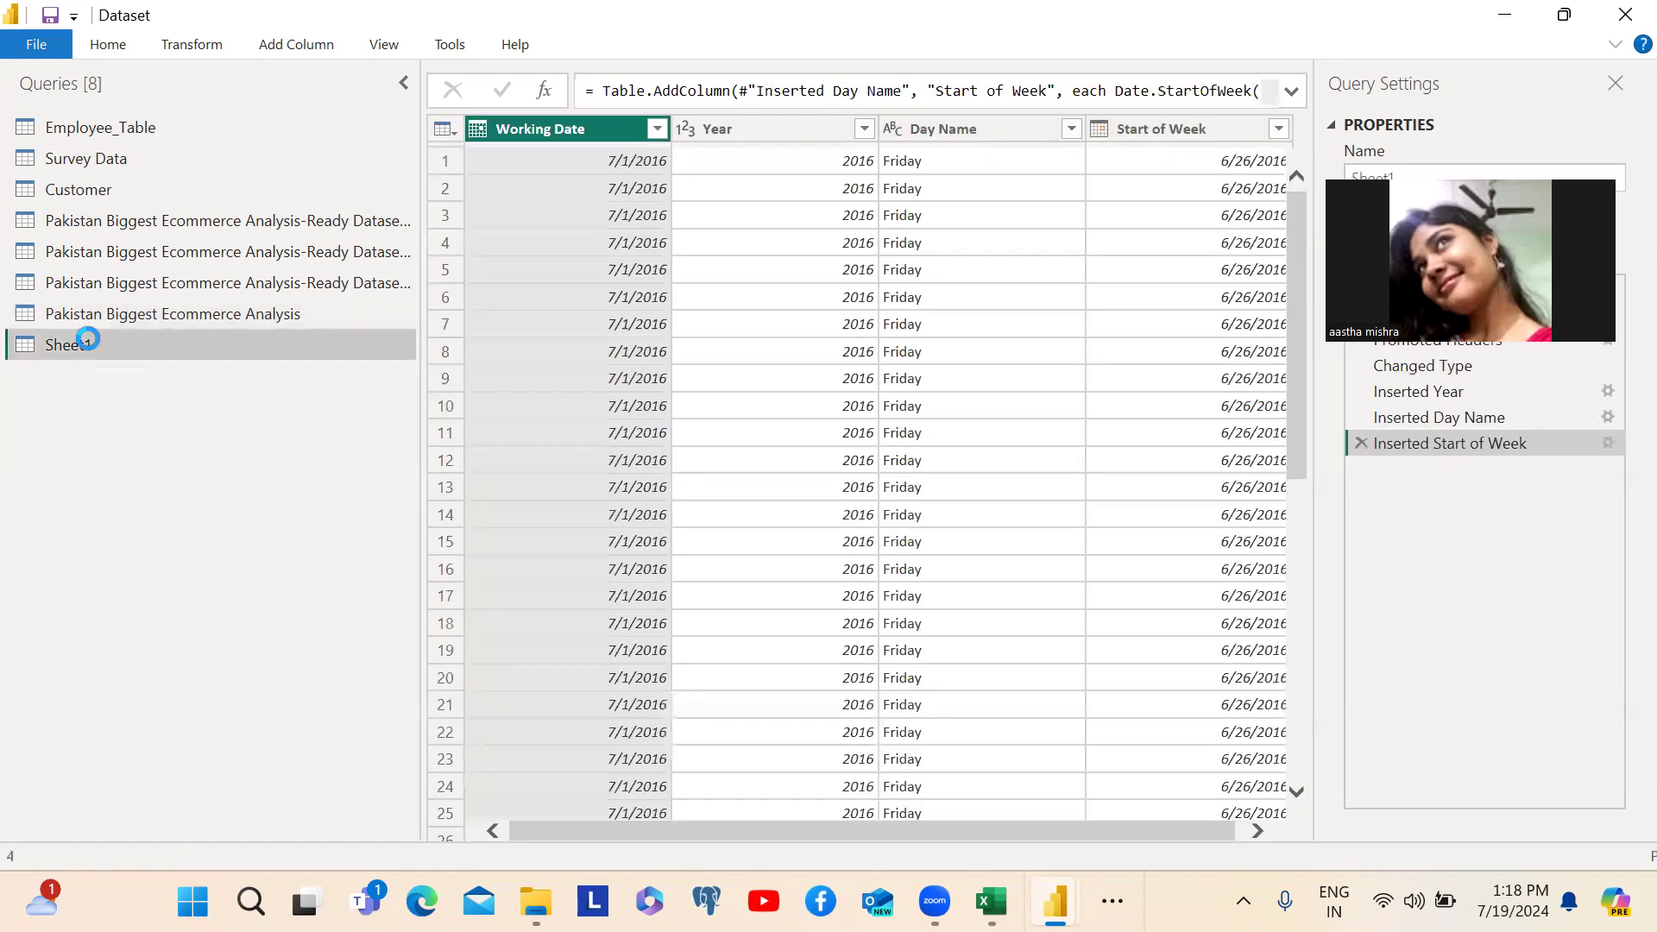
double_click(82, 345)
type("C")
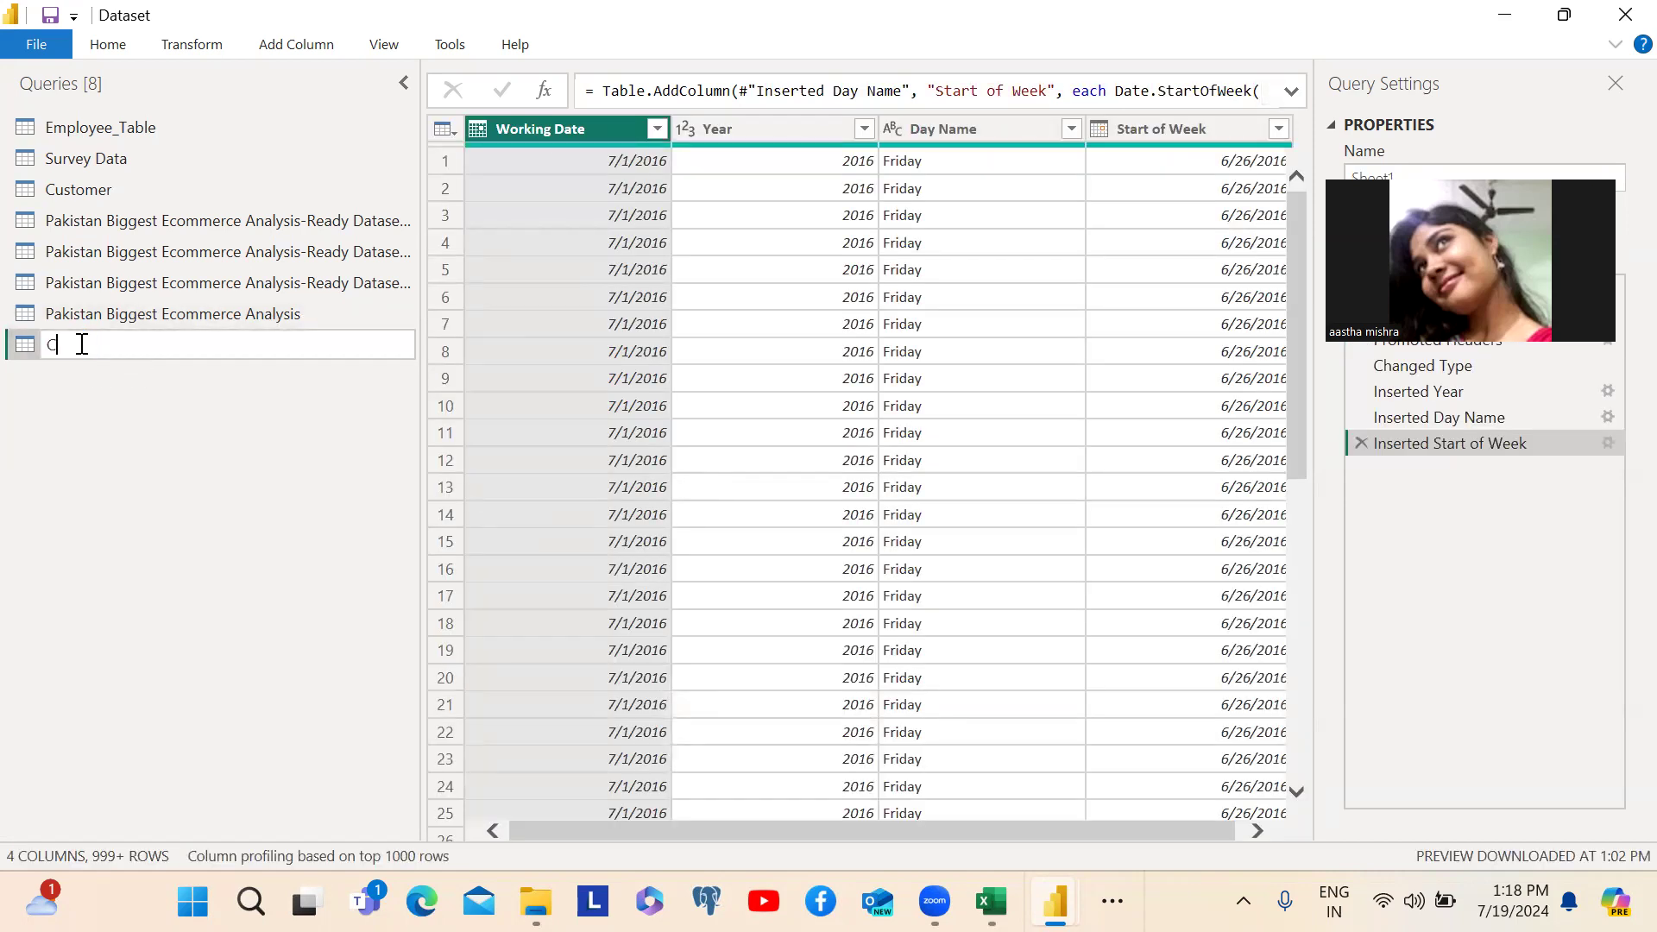
type("alender Table")
key("Return")
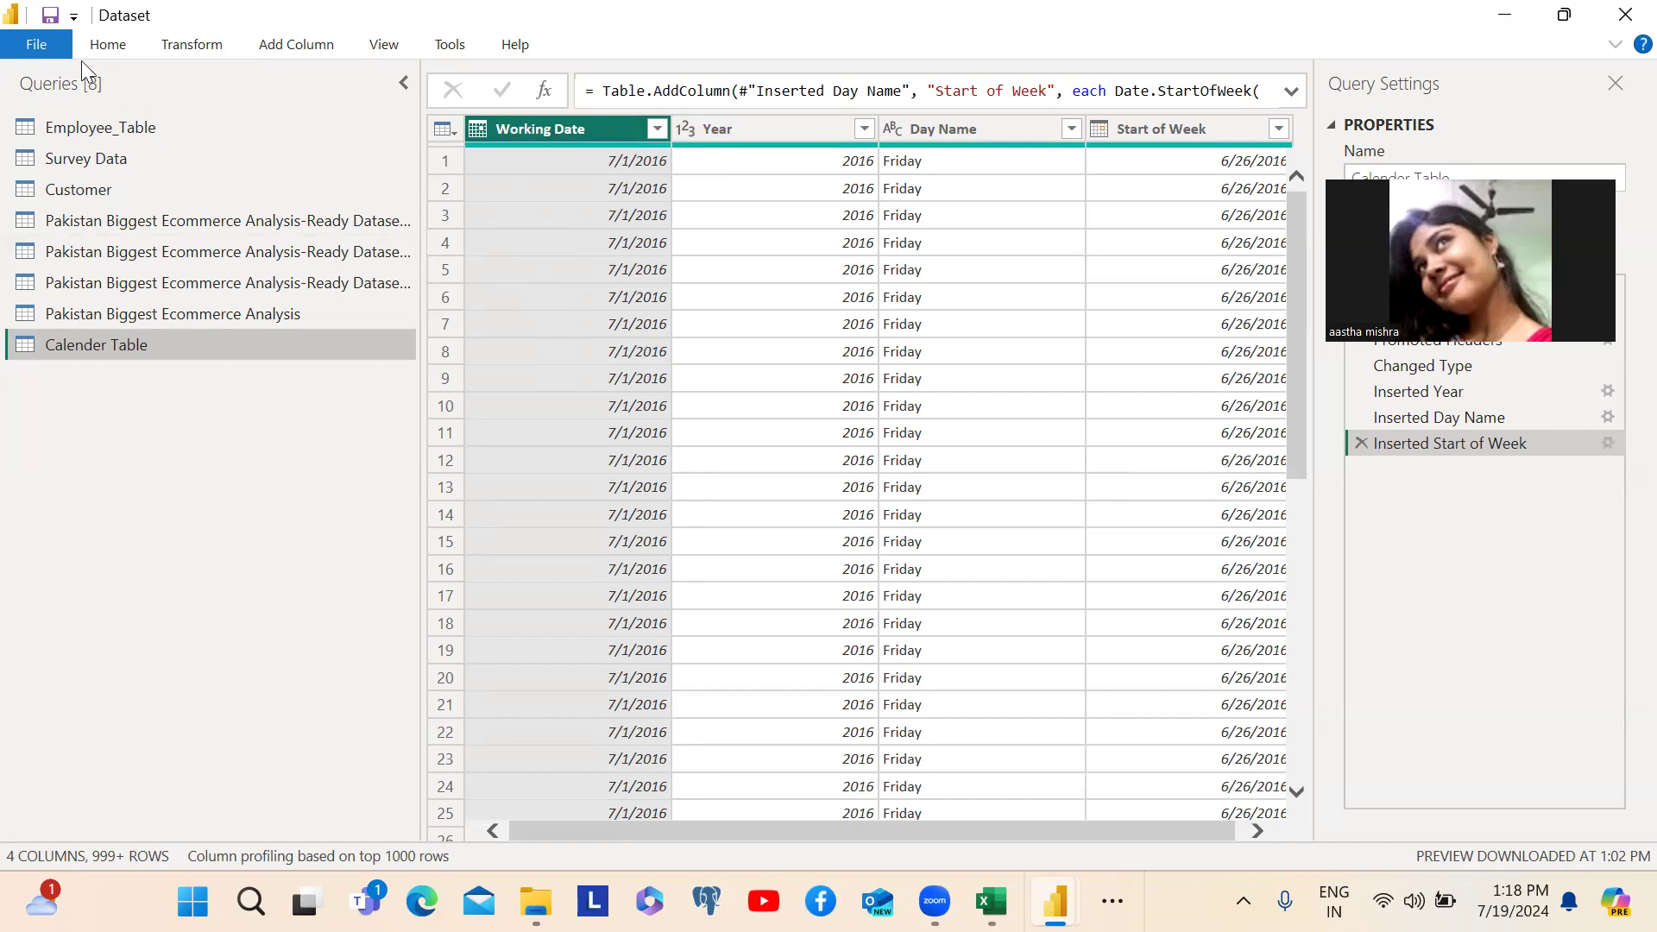
- Start a conditional column in the Calender Table query and name it Weekend or Weekday
left_click(181, 47)
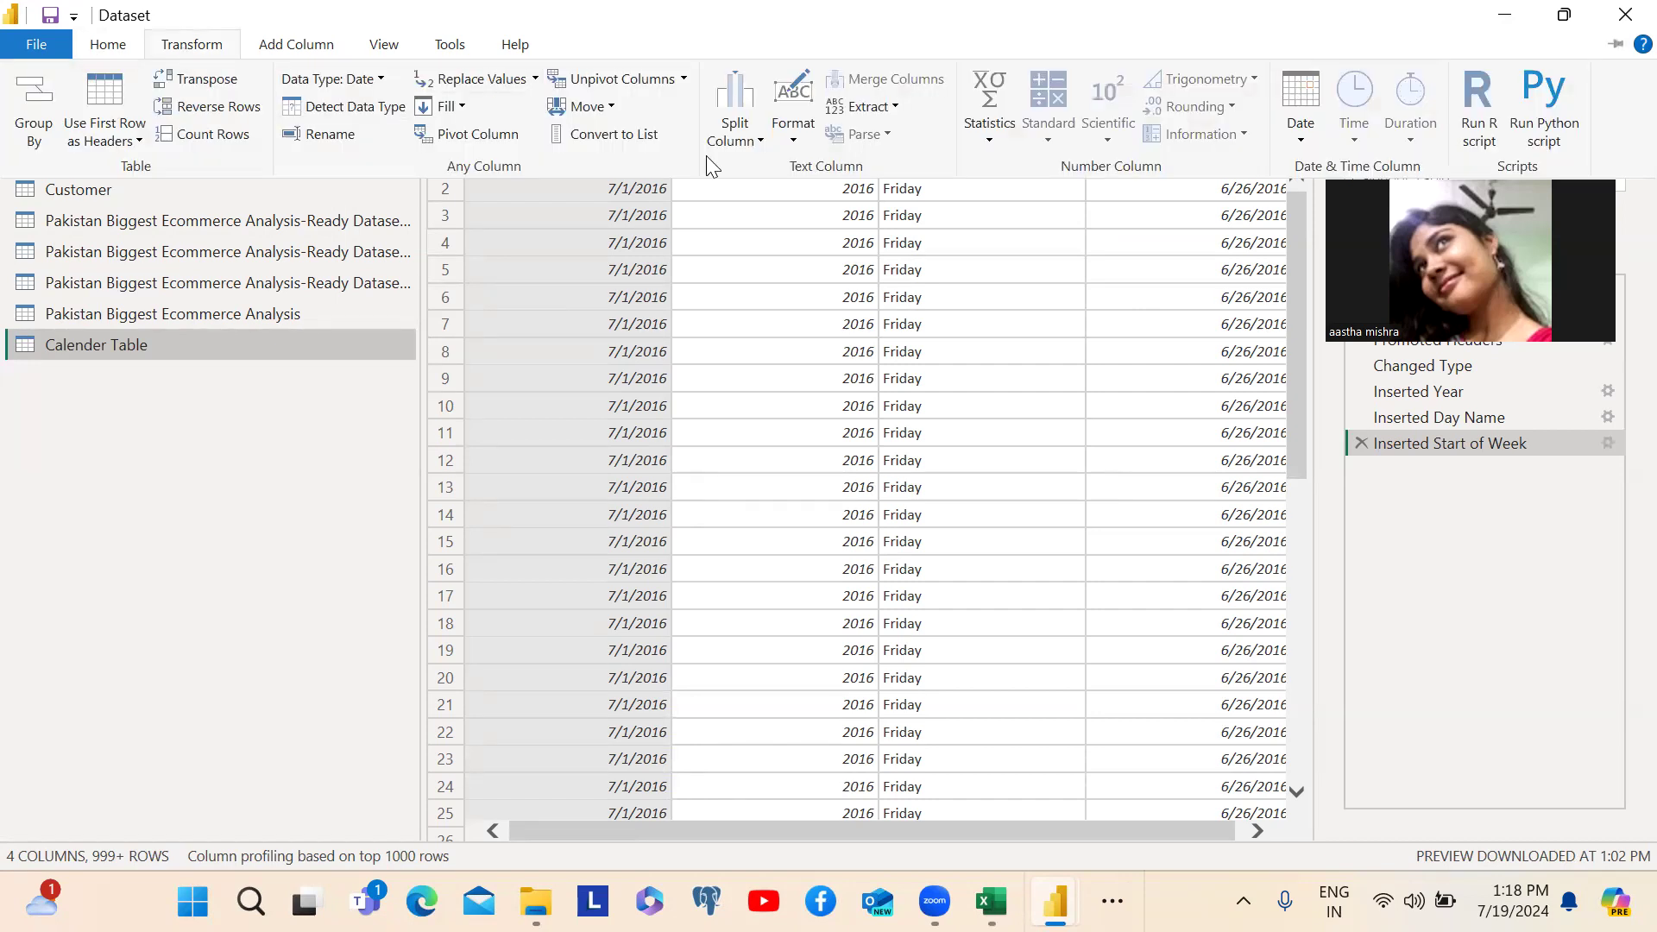
left_click(104, 47)
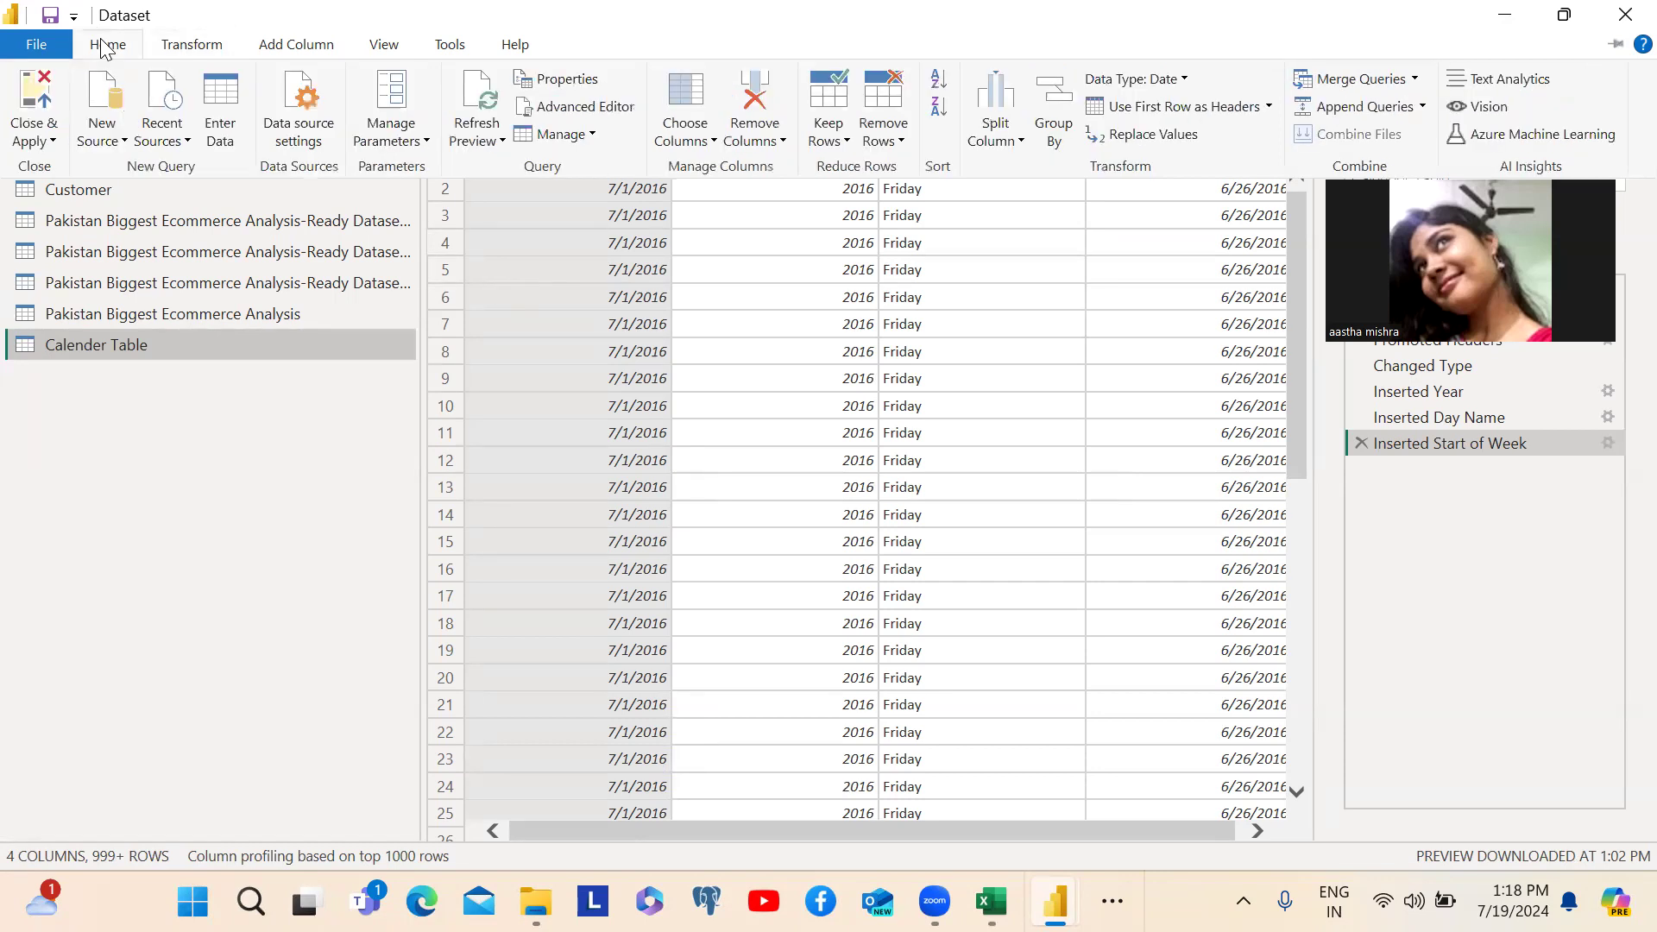
left_click(187, 52)
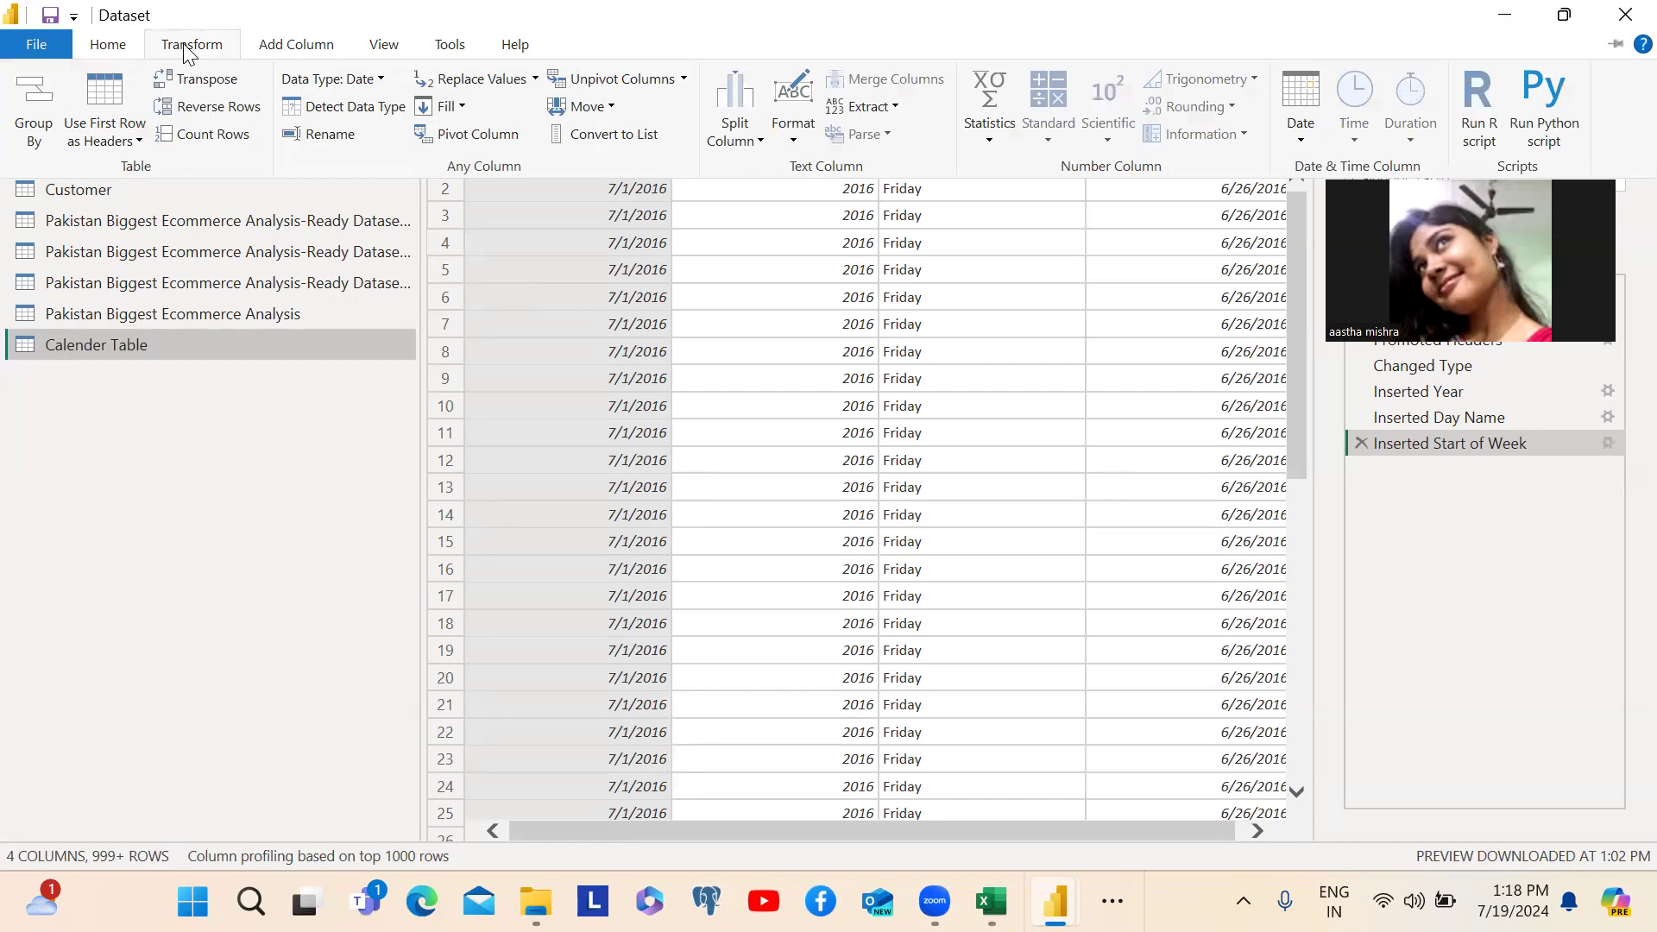
left_click(283, 48)
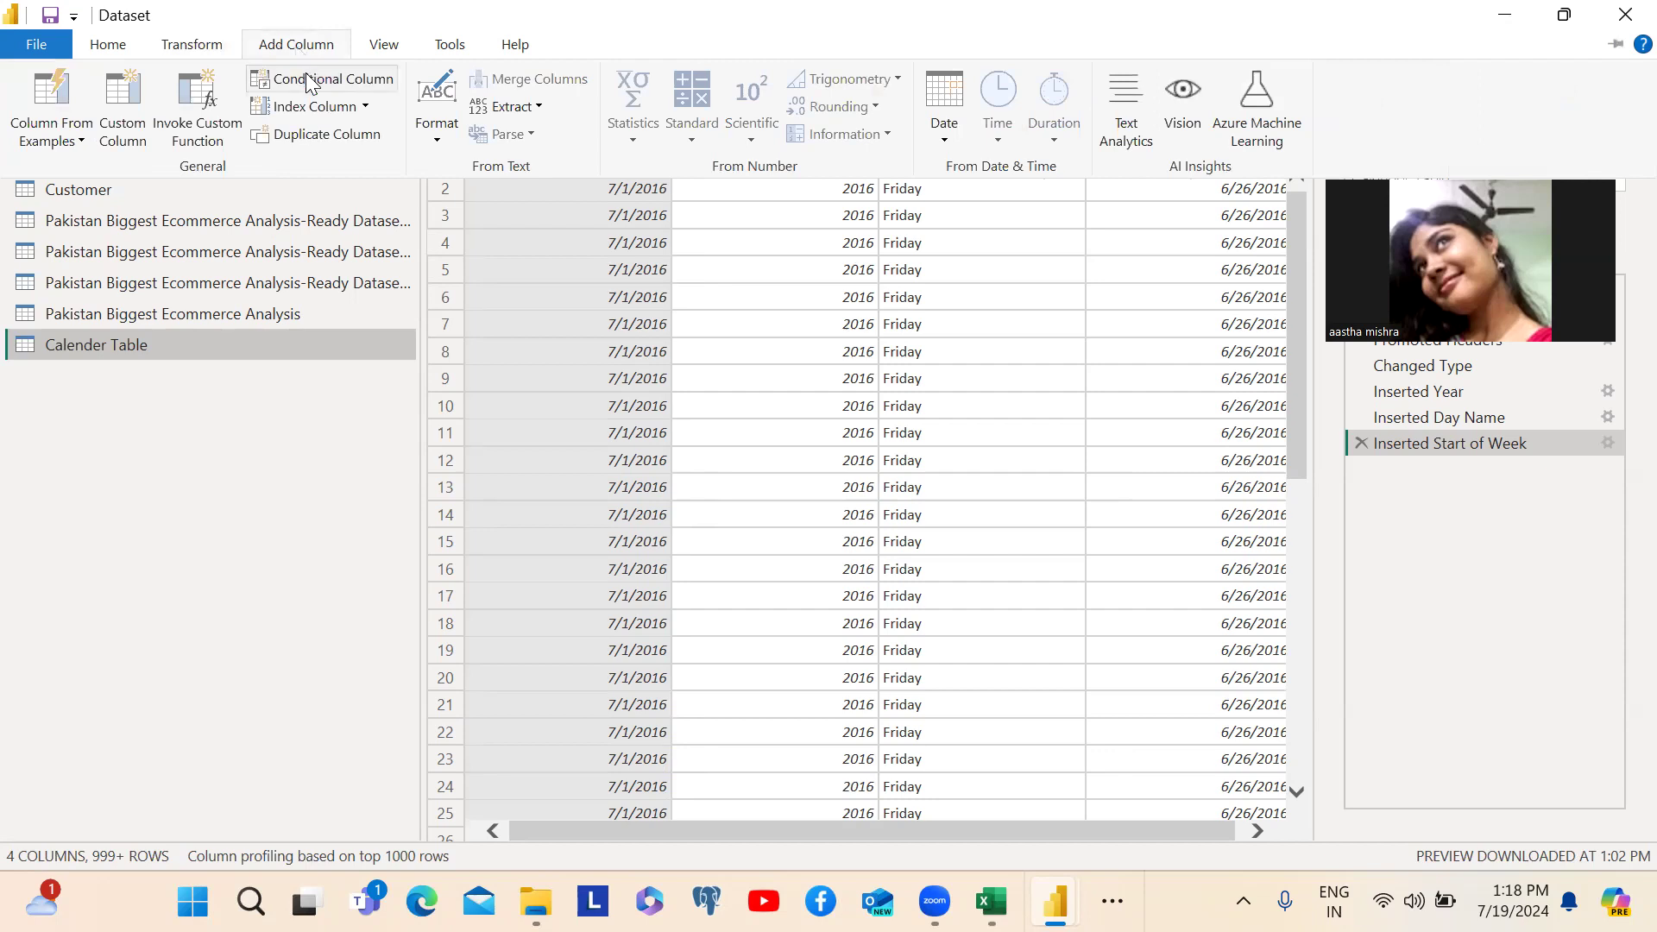
left_click(282, 81)
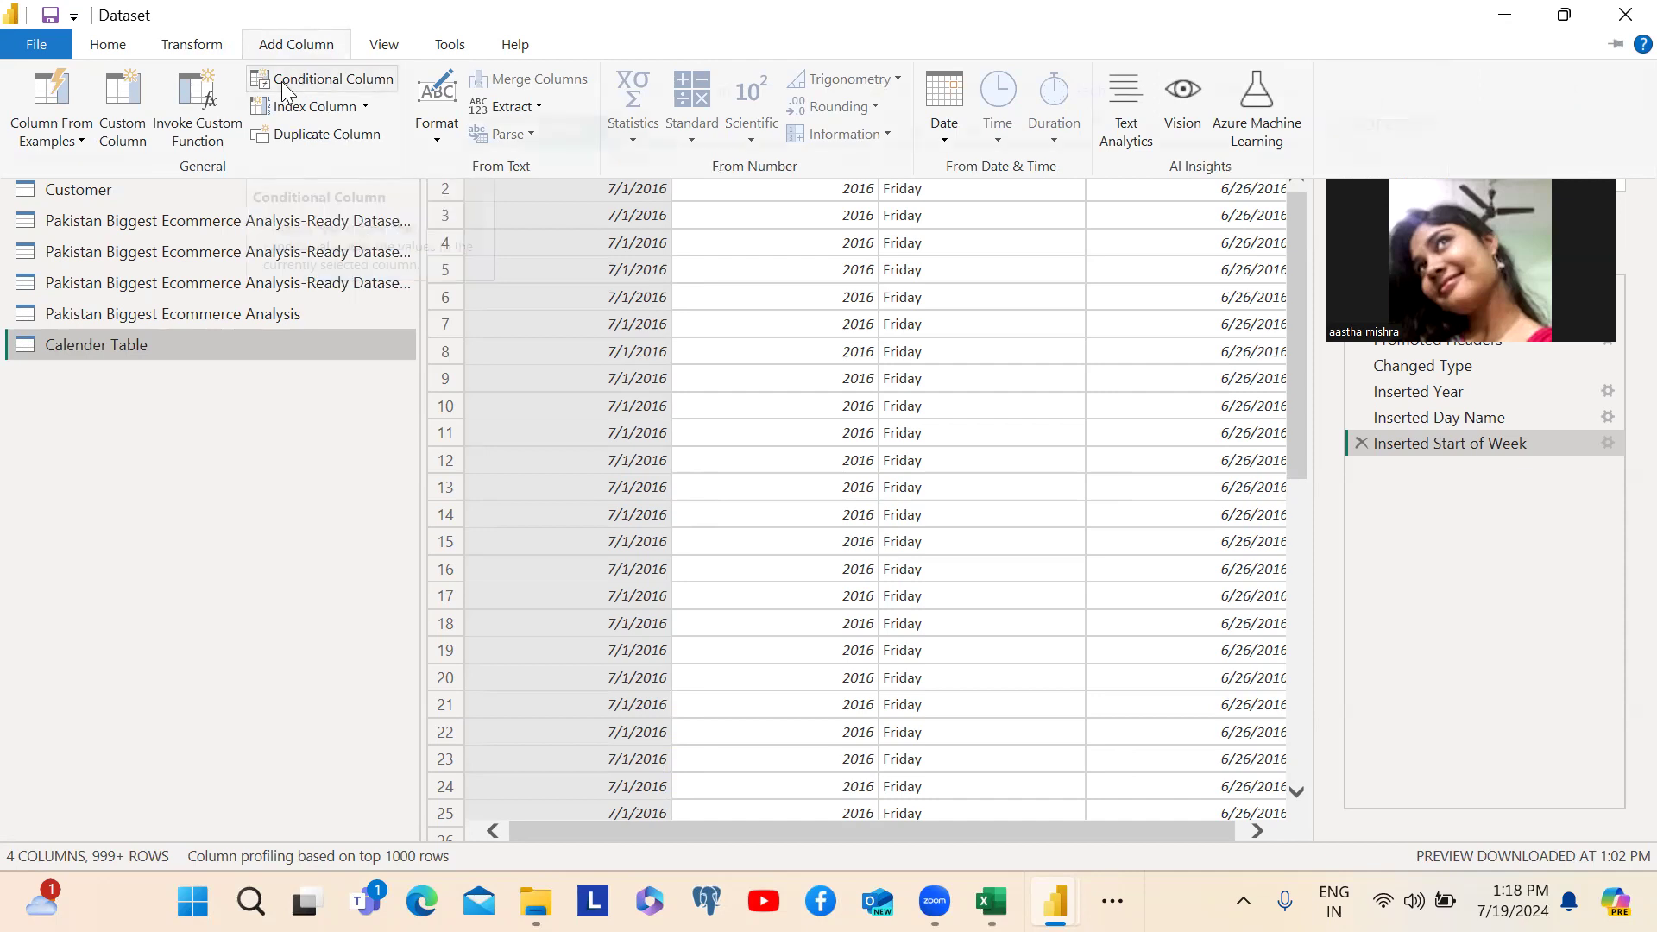
double_click(363, 339)
type("Weeke")
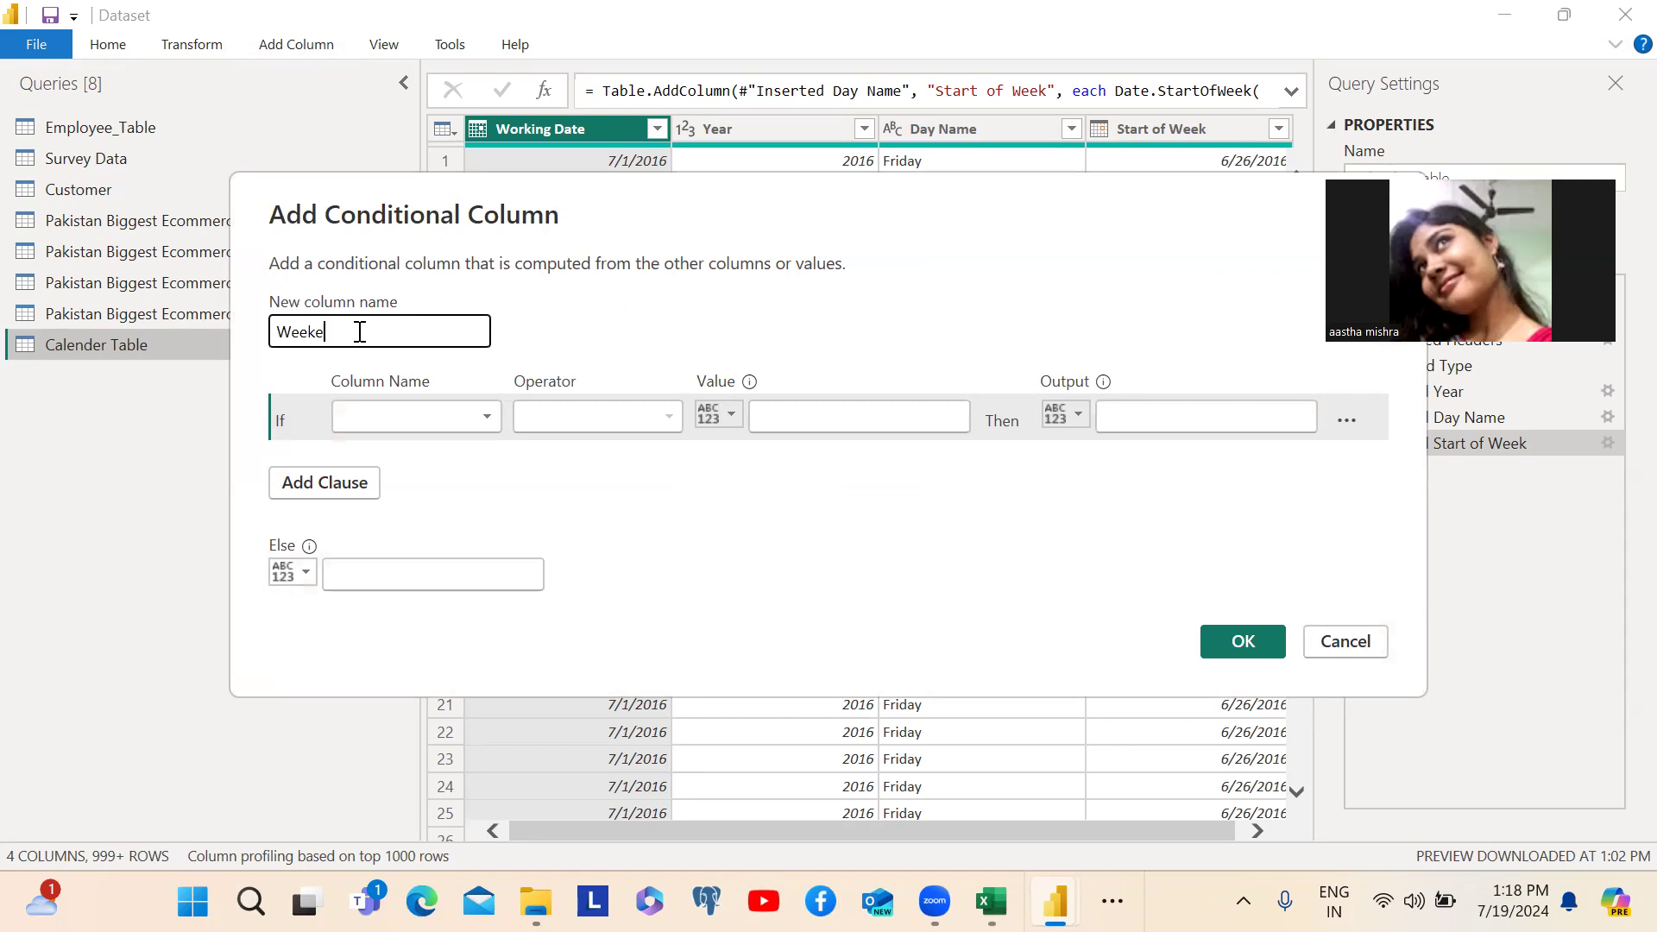
type("nd or Weekday")
- Define the first condition so that Day Name equals Saturday outputs Weekend
left_click(428, 418)
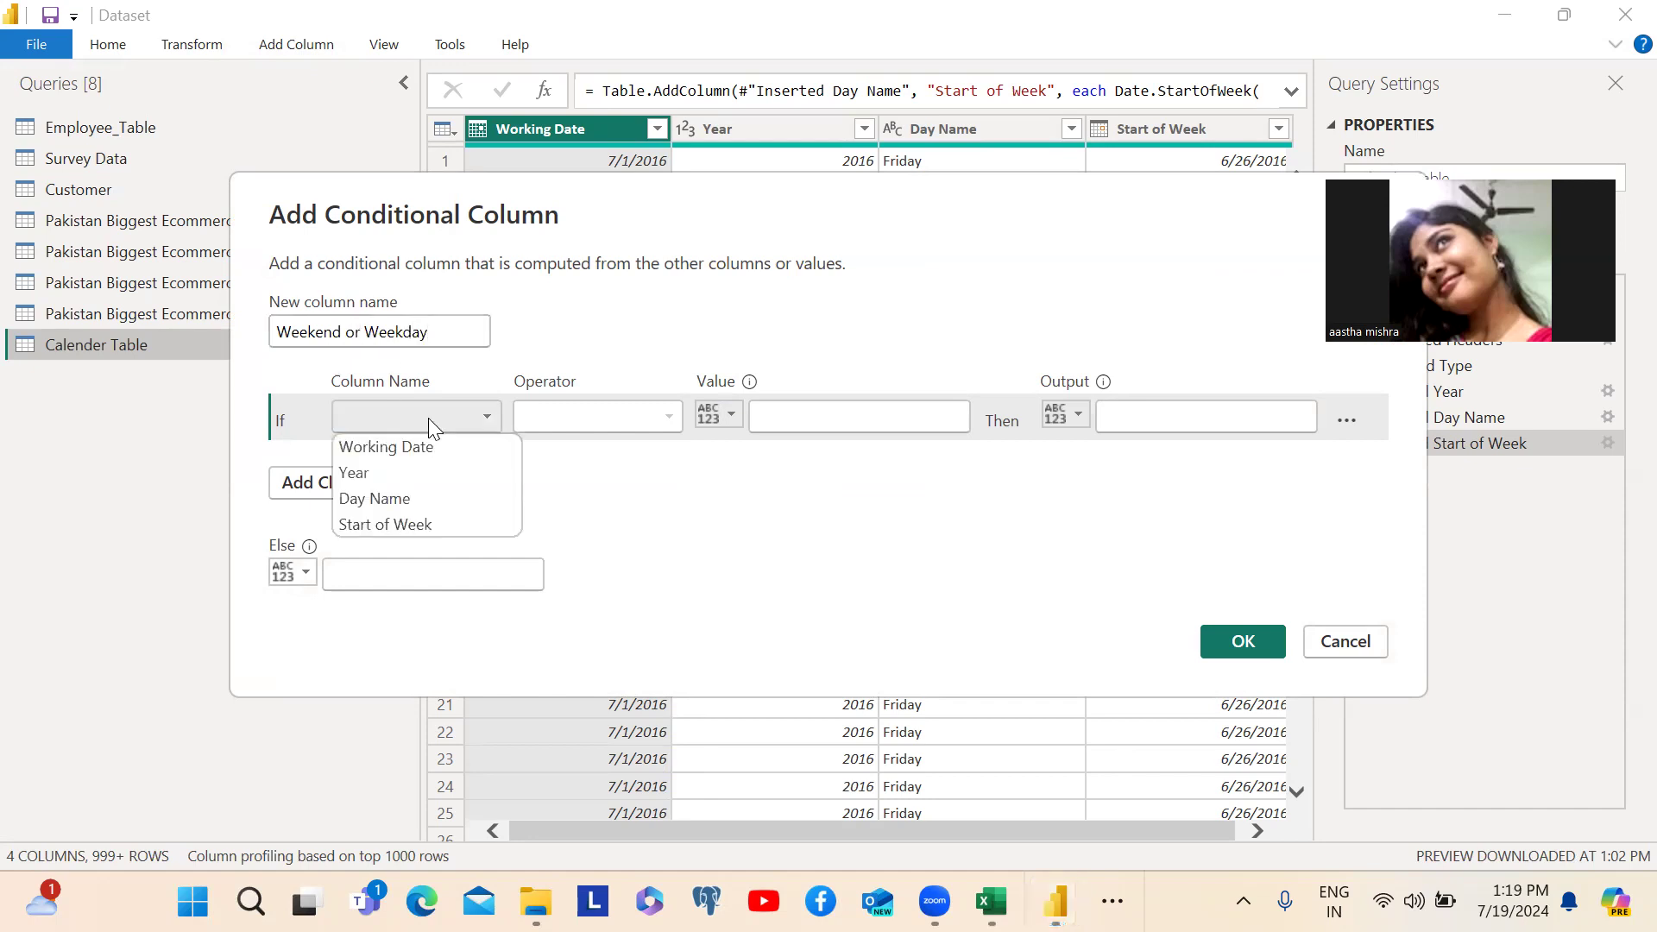
left_click(426, 441)
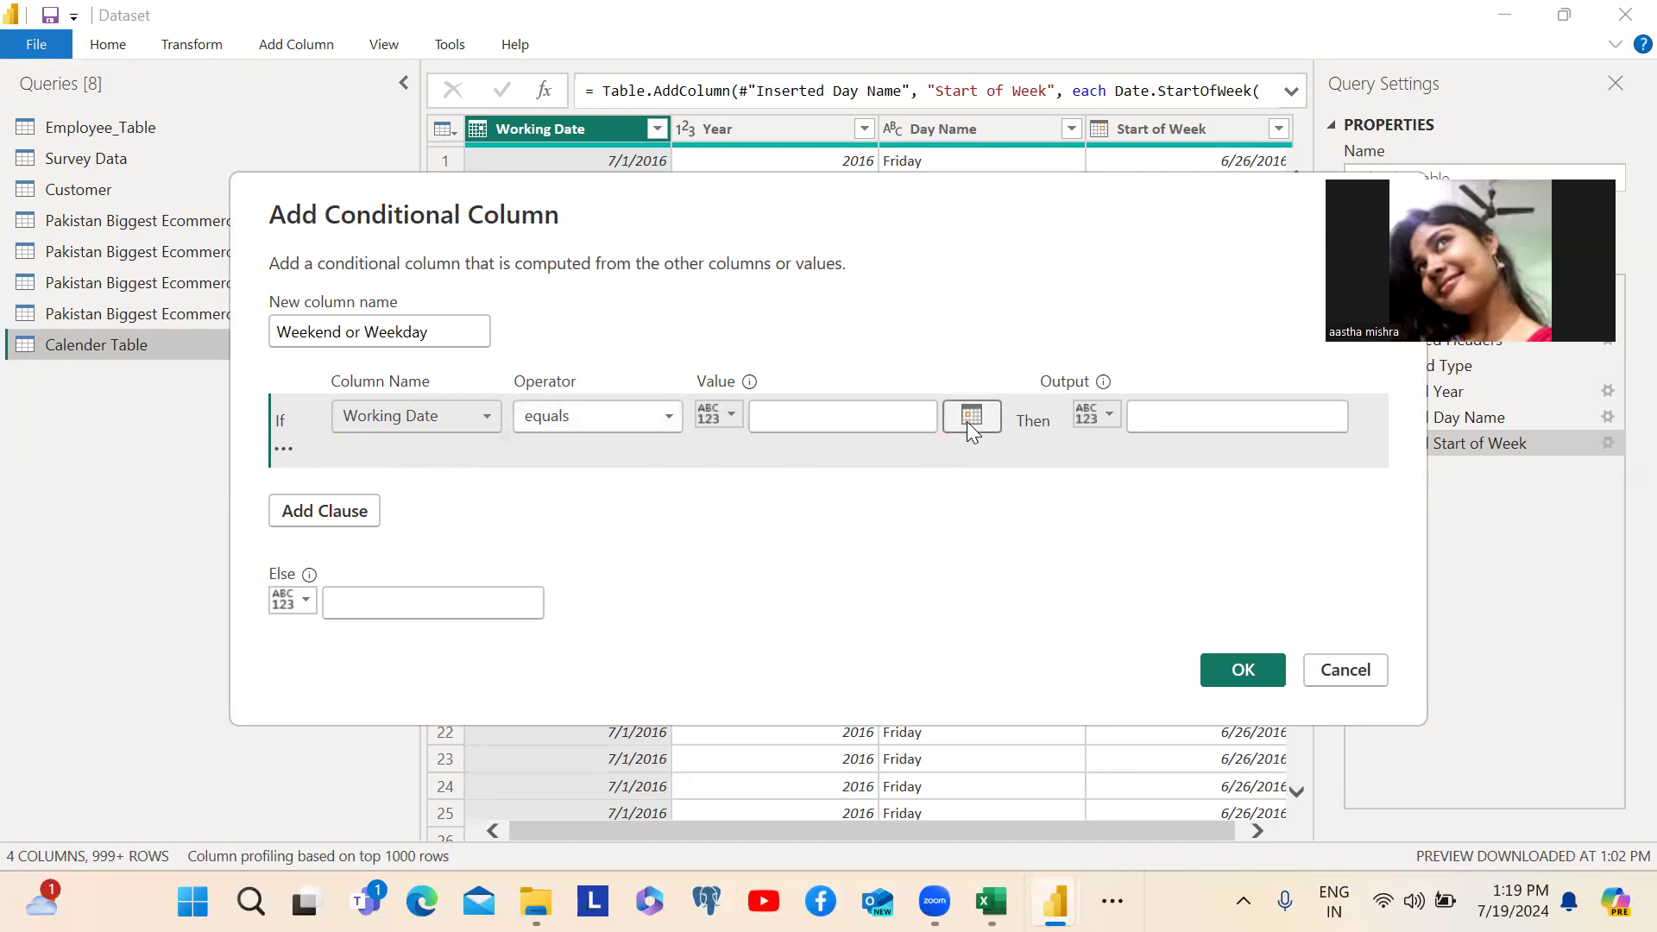
left_click(489, 414)
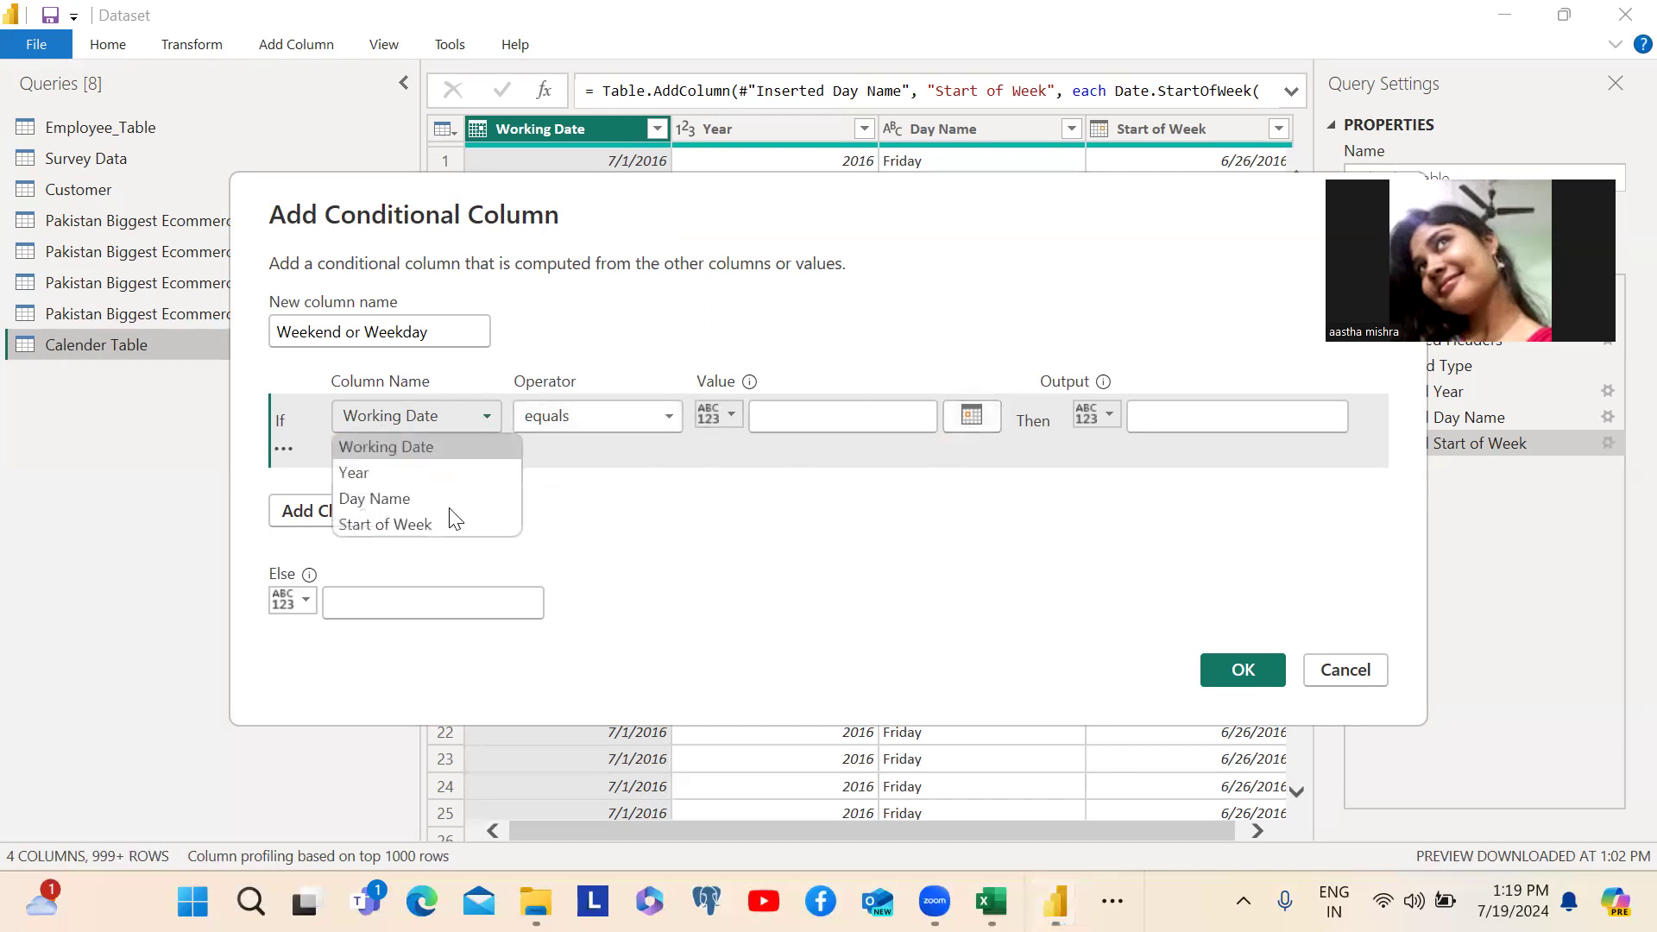
left_click(395, 500)
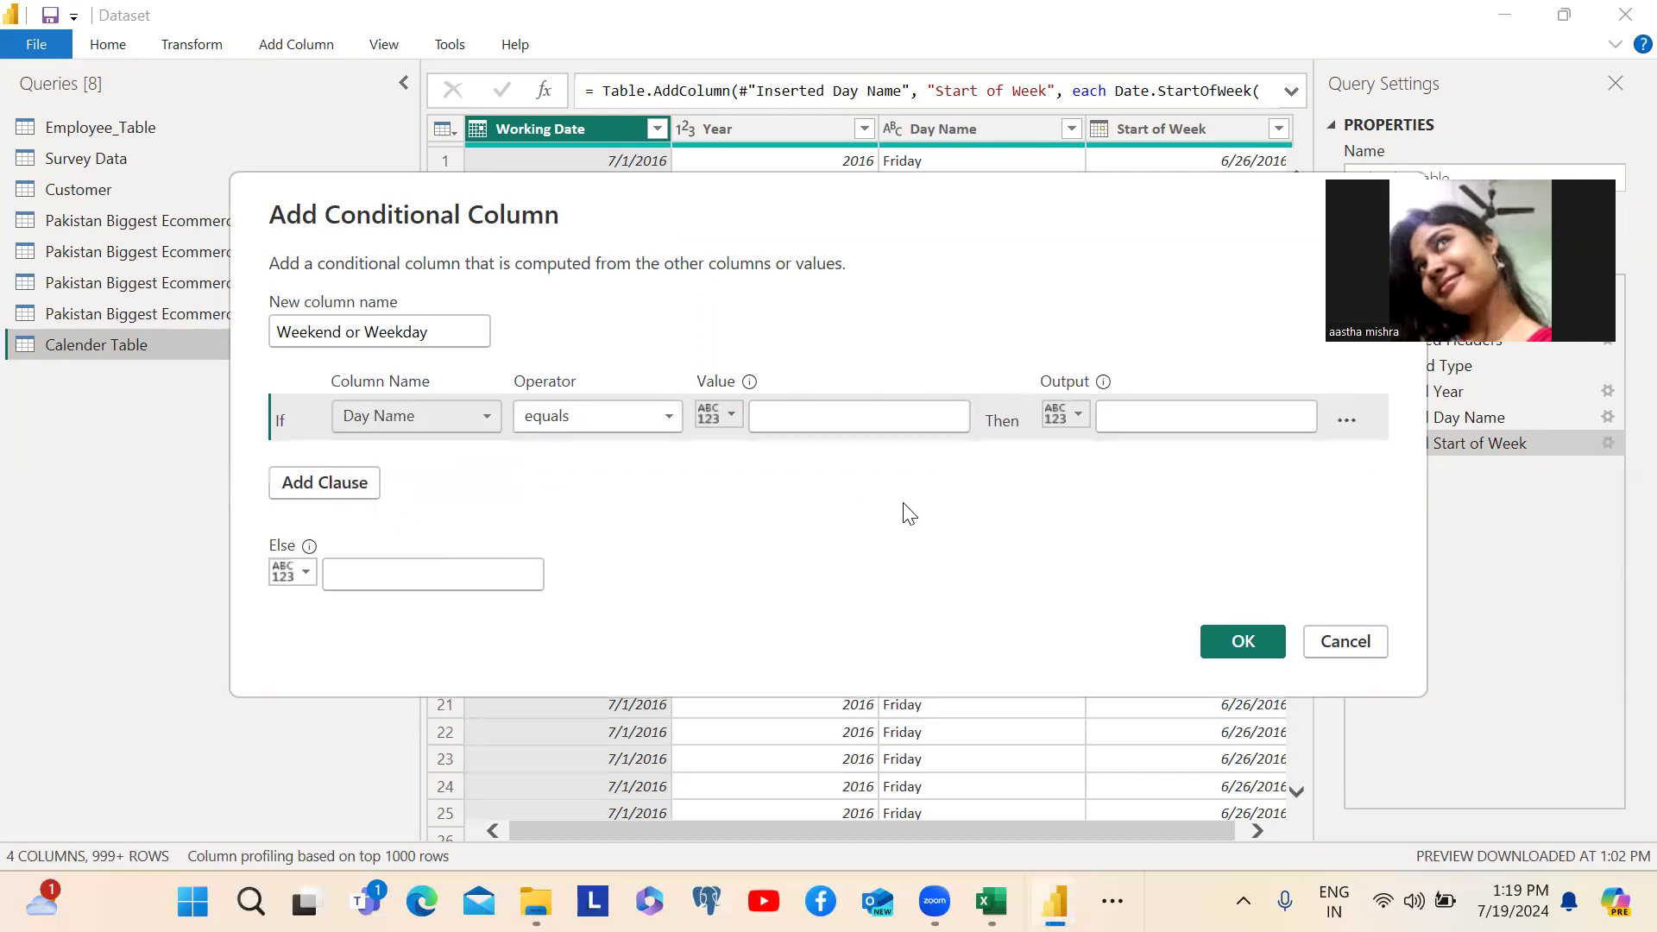
left_click(670, 414)
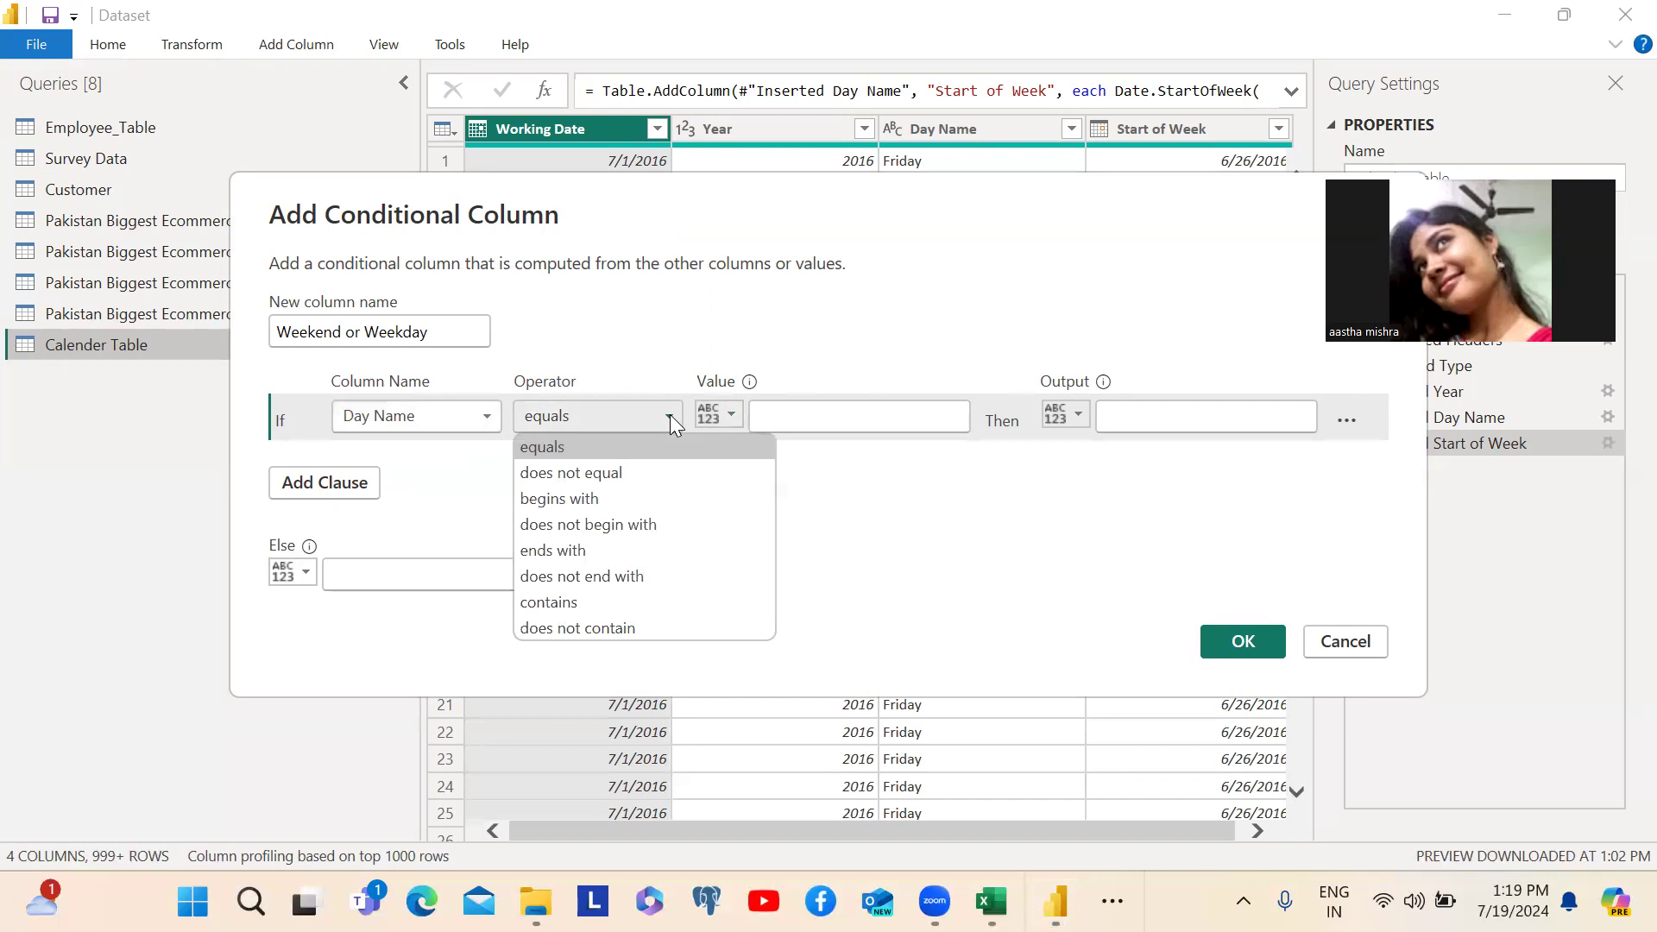
left_click(670, 415)
left_click(801, 415)
type("Saturday")
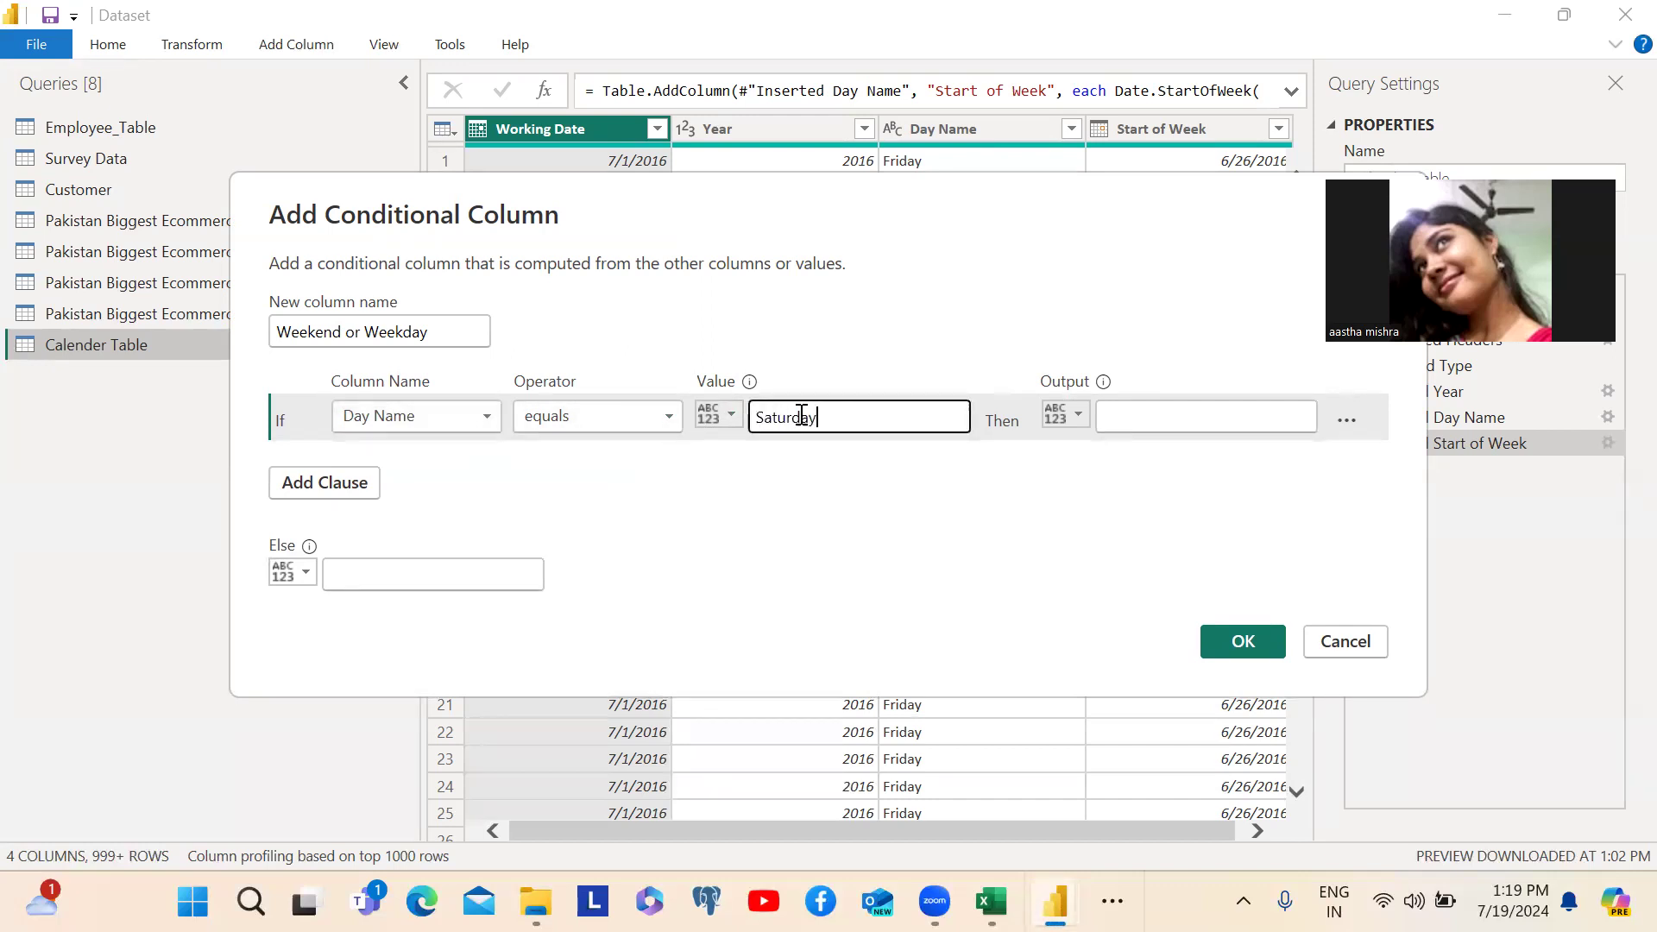
left_click(1122, 418)
type("Weekend")
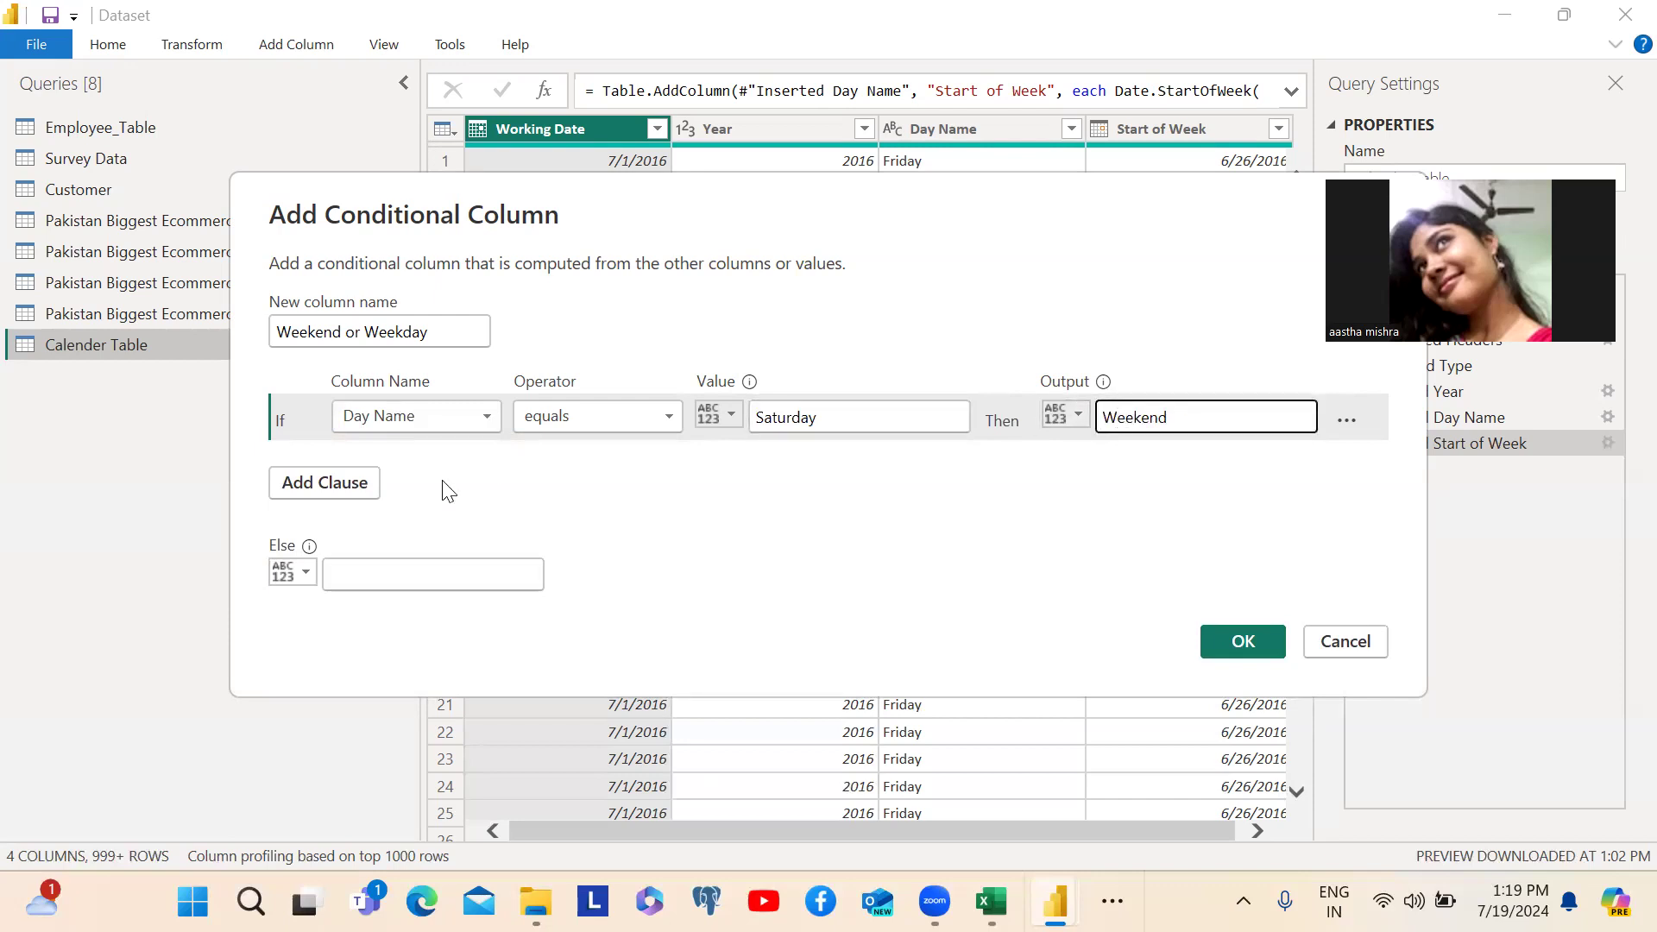
- Add an else-if clause so that Day Name equals Sunday outputs Weekend
left_click(328, 485)
left_click(438, 462)
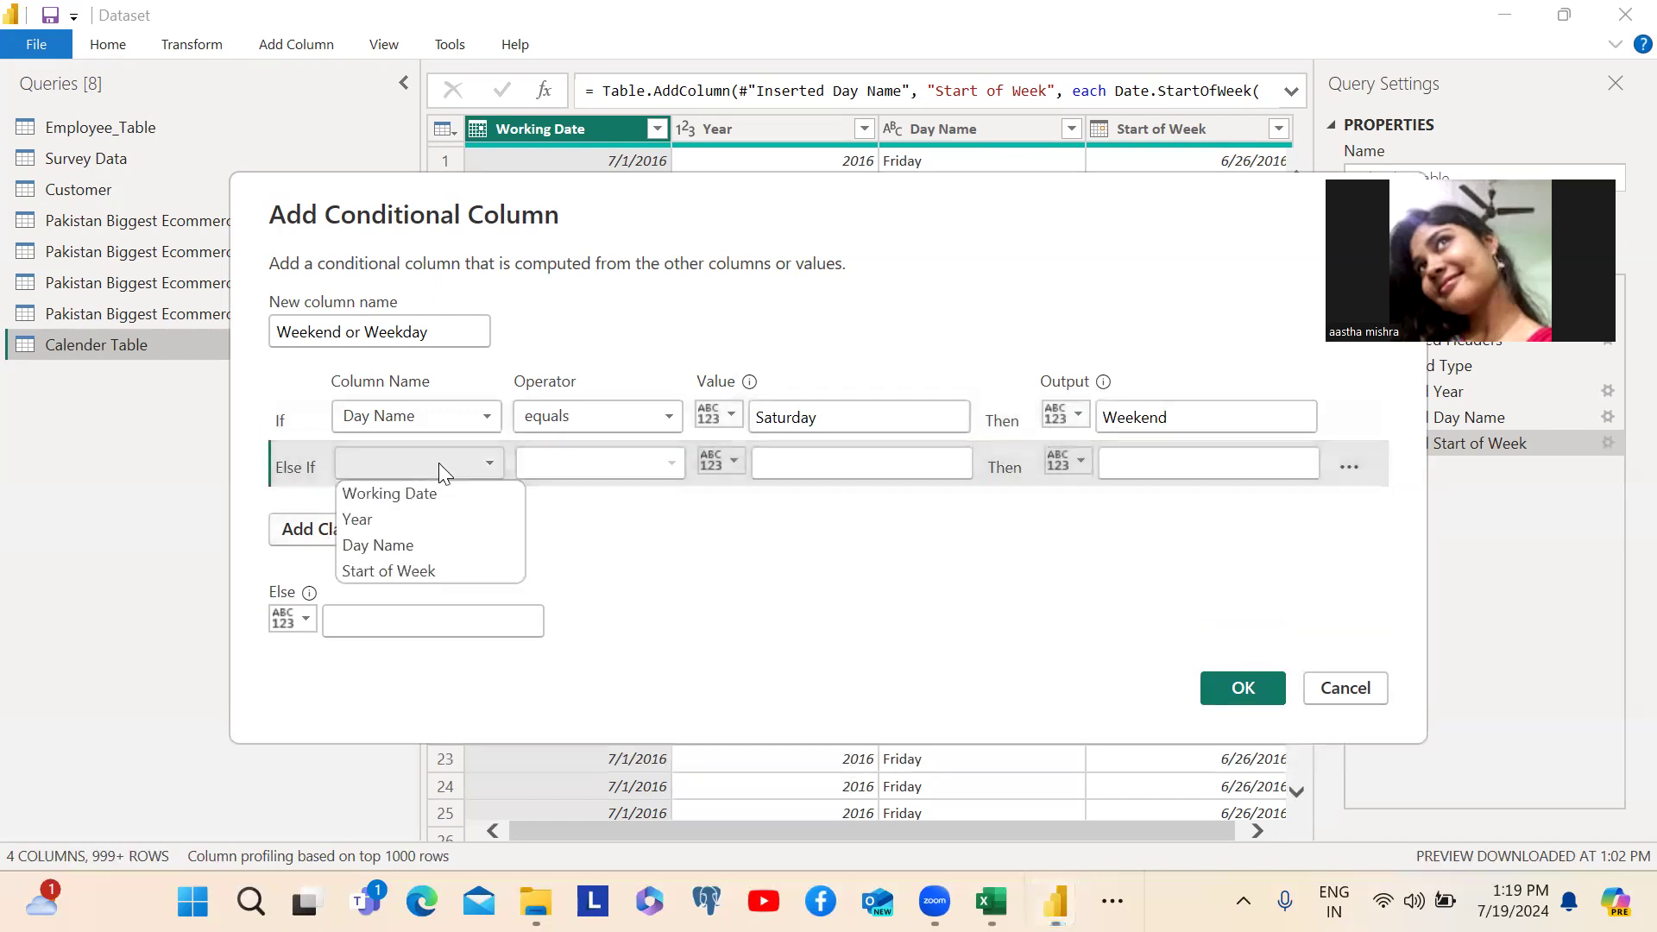
left_click(378, 546)
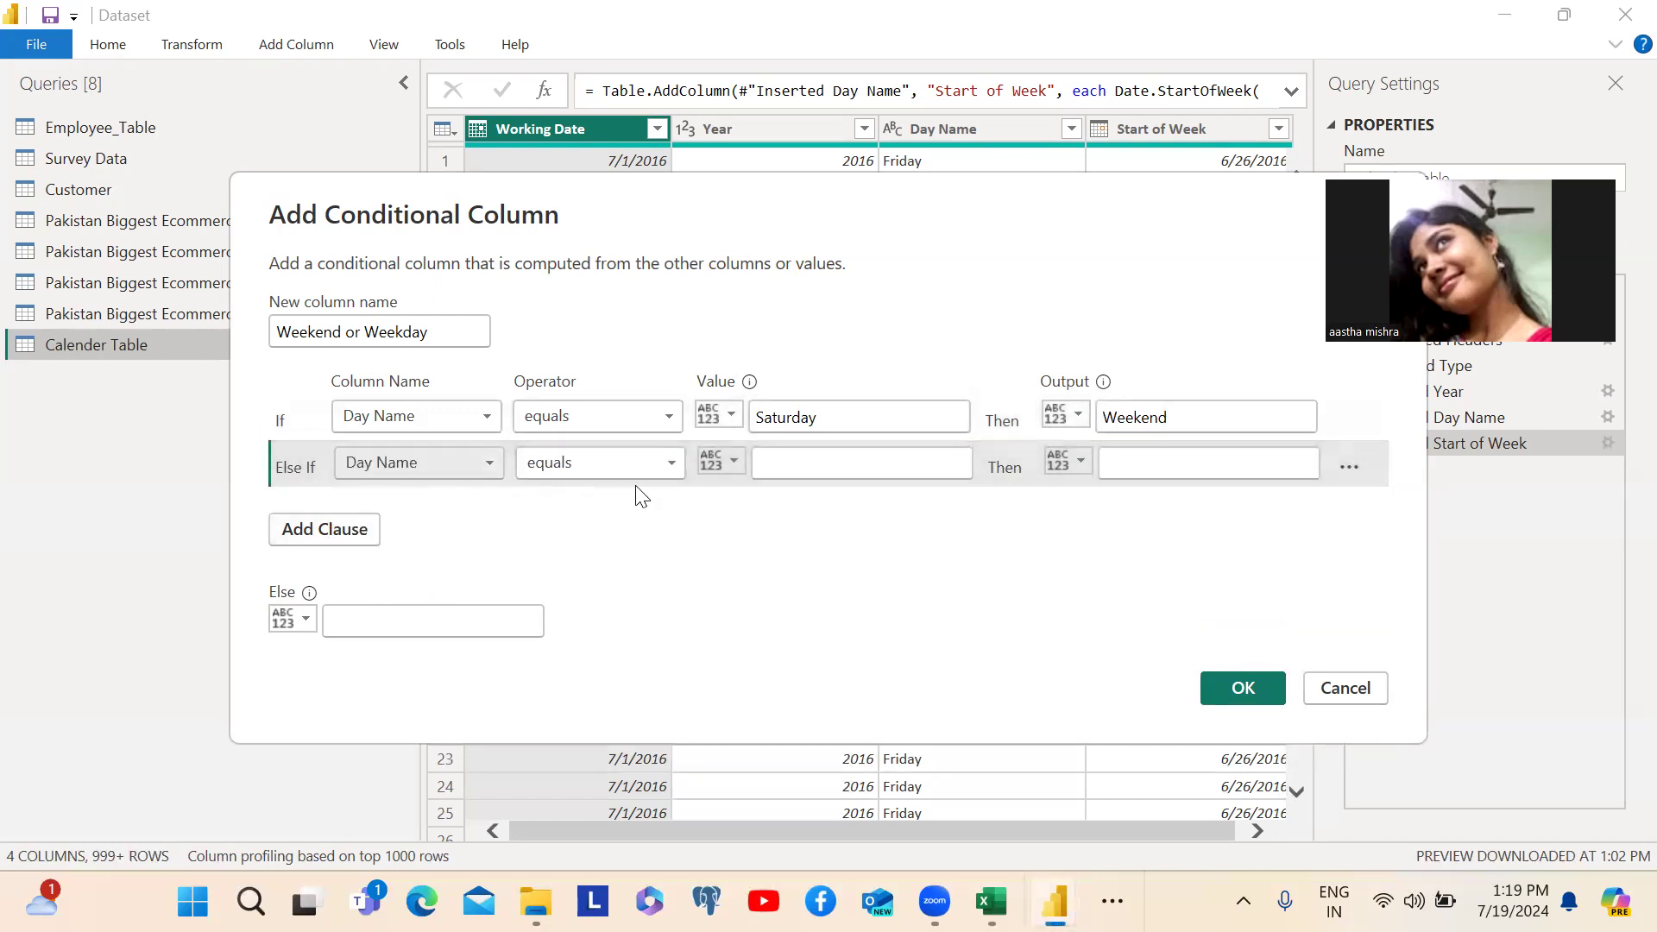
left_click(785, 468)
type("Sunday")
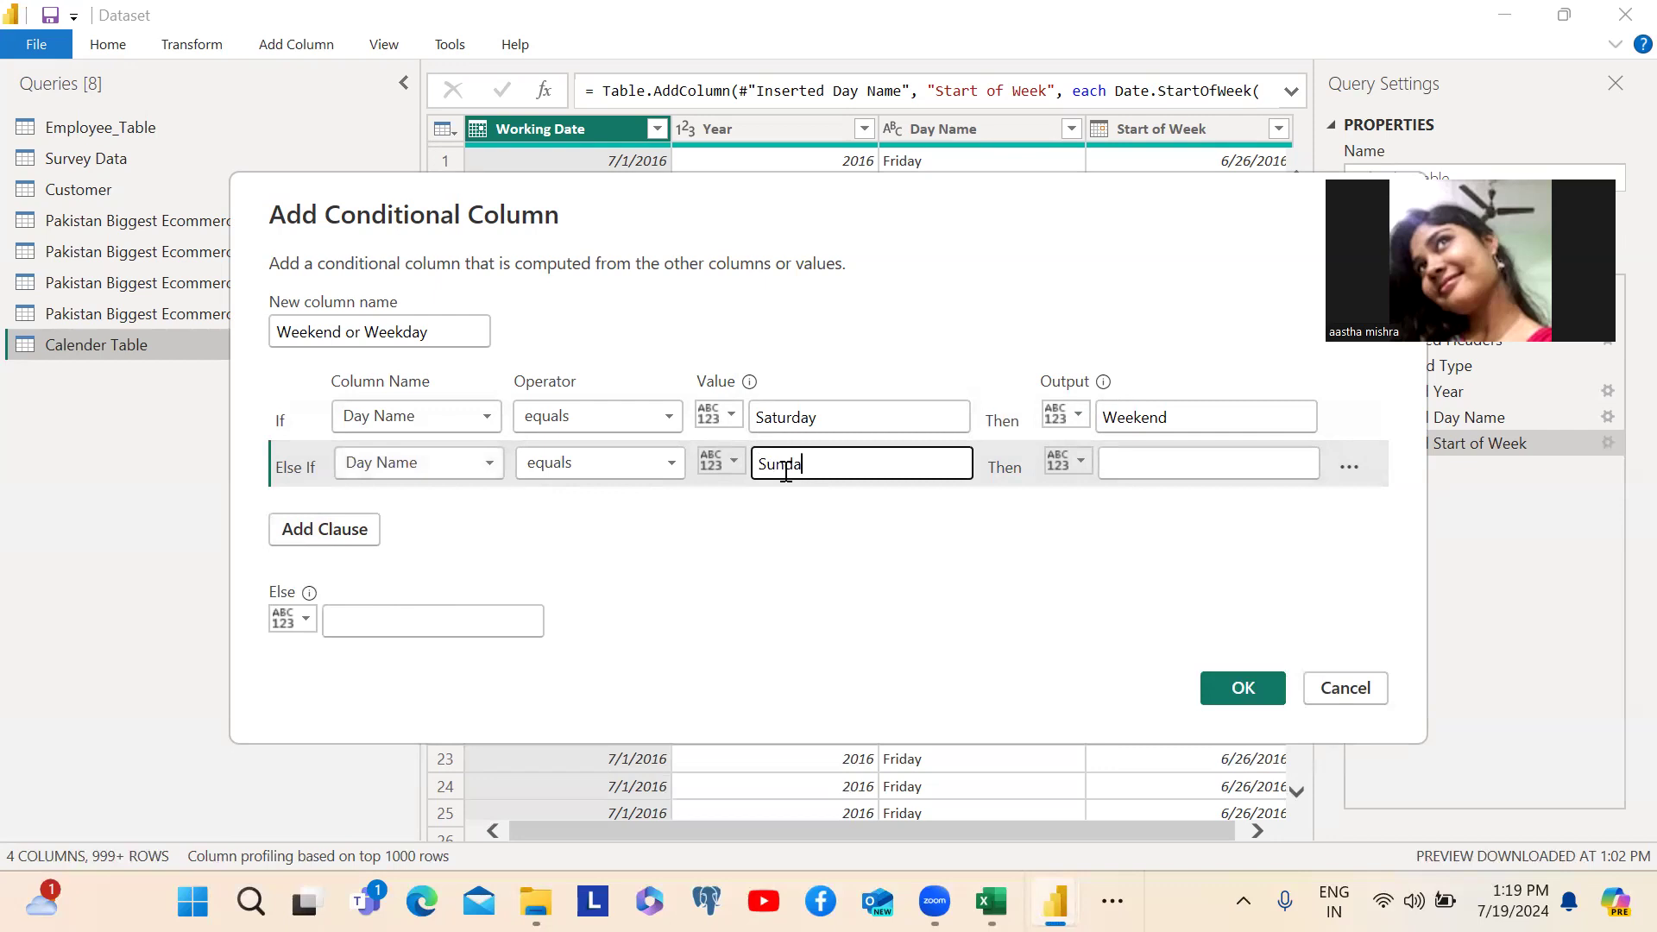
left_click(1139, 467)
type("Weekend")
- Set the Else output to Weekday, create the conditional column and check its distinct values
left_click(414, 624)
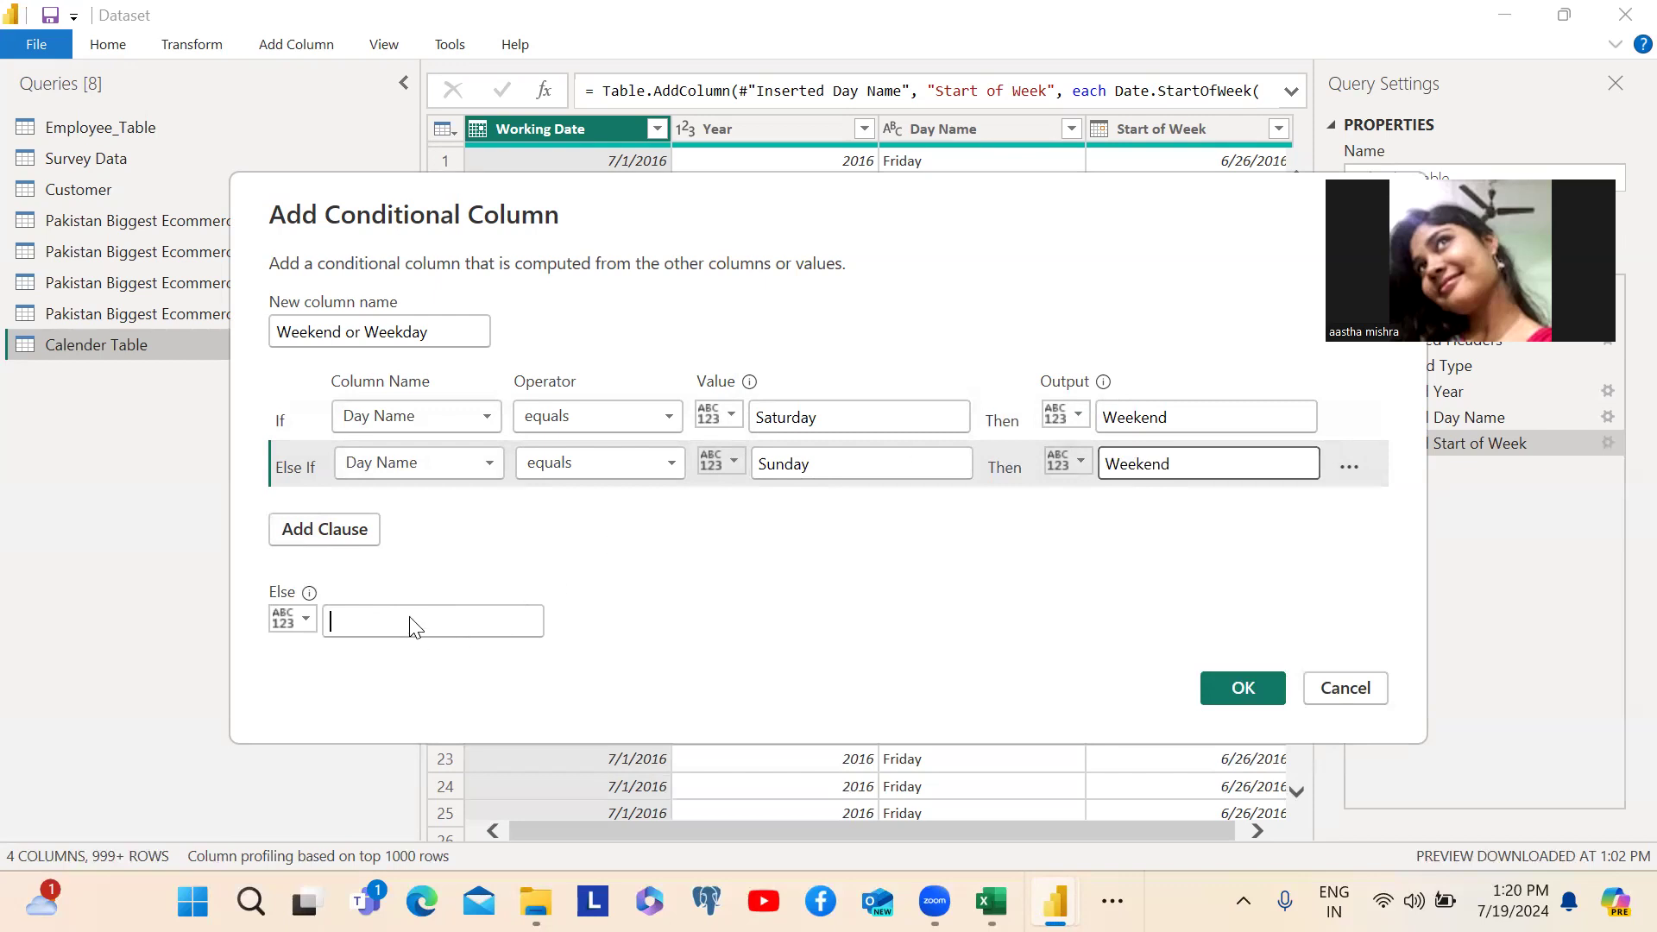
type("Weeke")
key("BackSpace")
type("day")
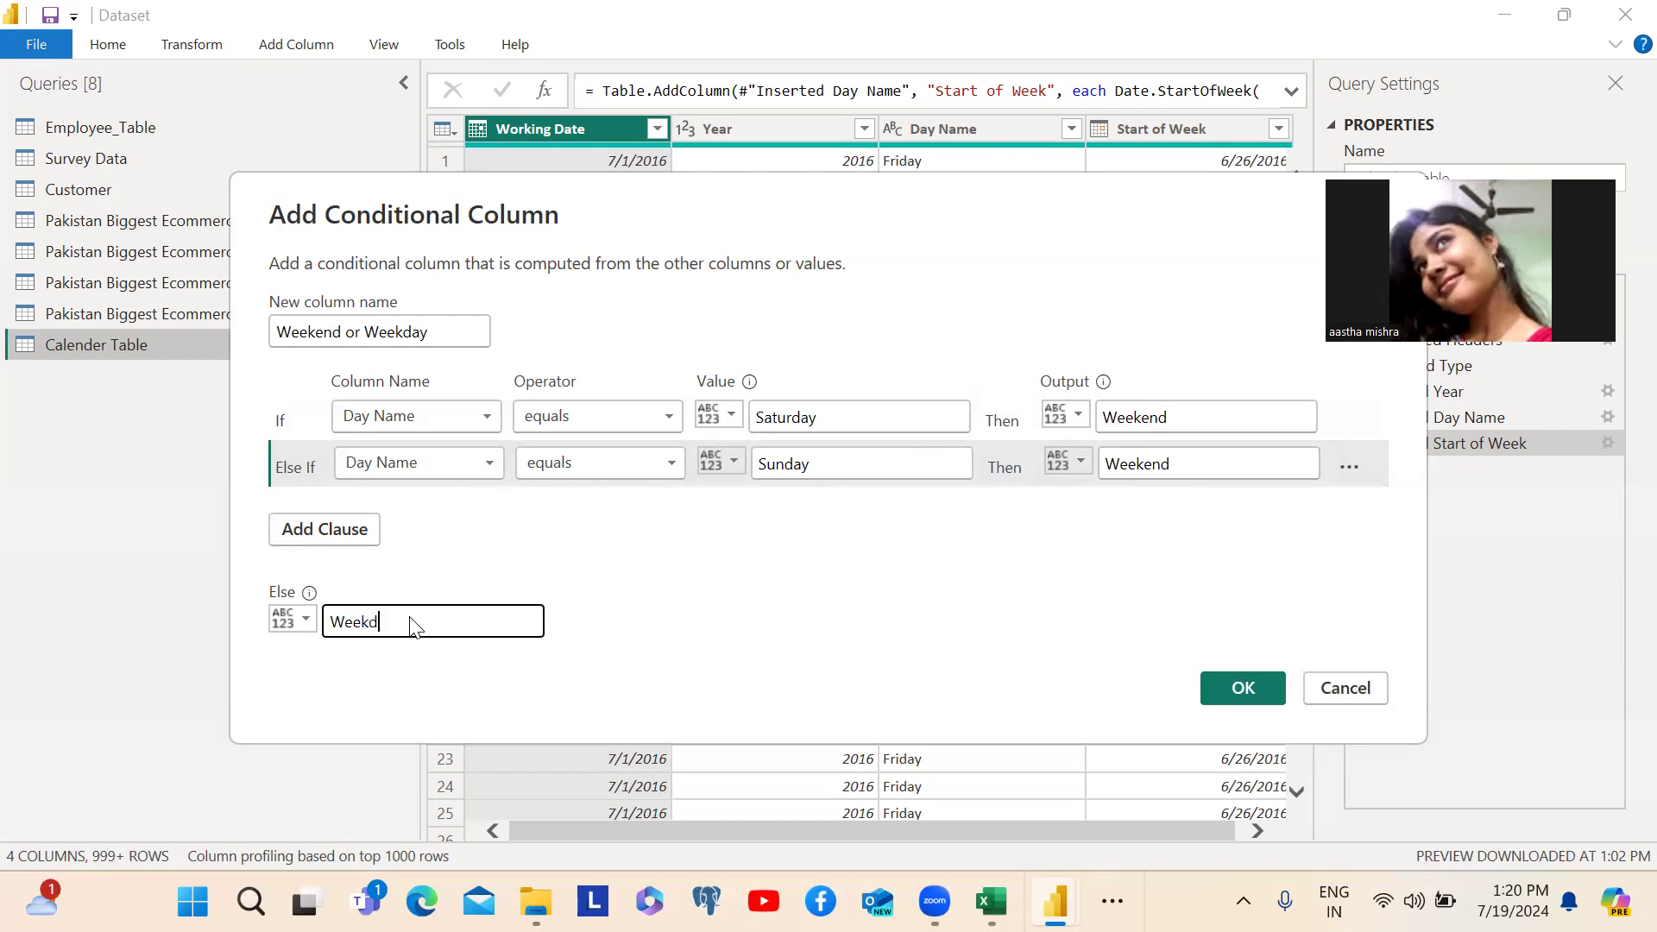
left_click(1233, 692)
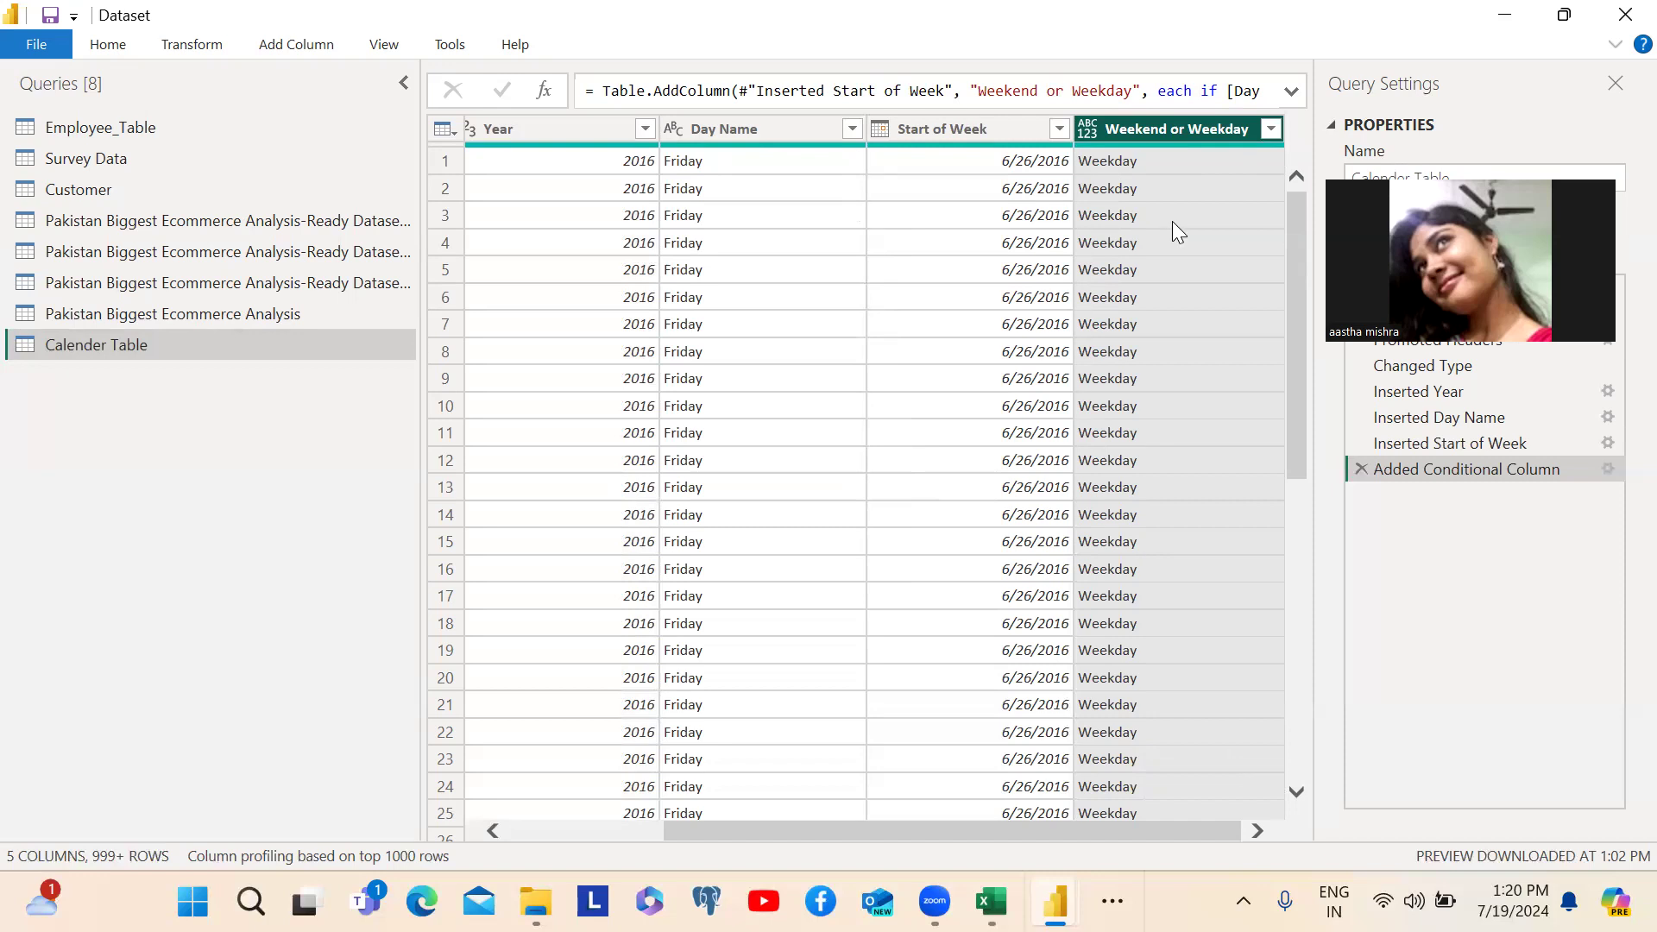
left_click(1272, 129)
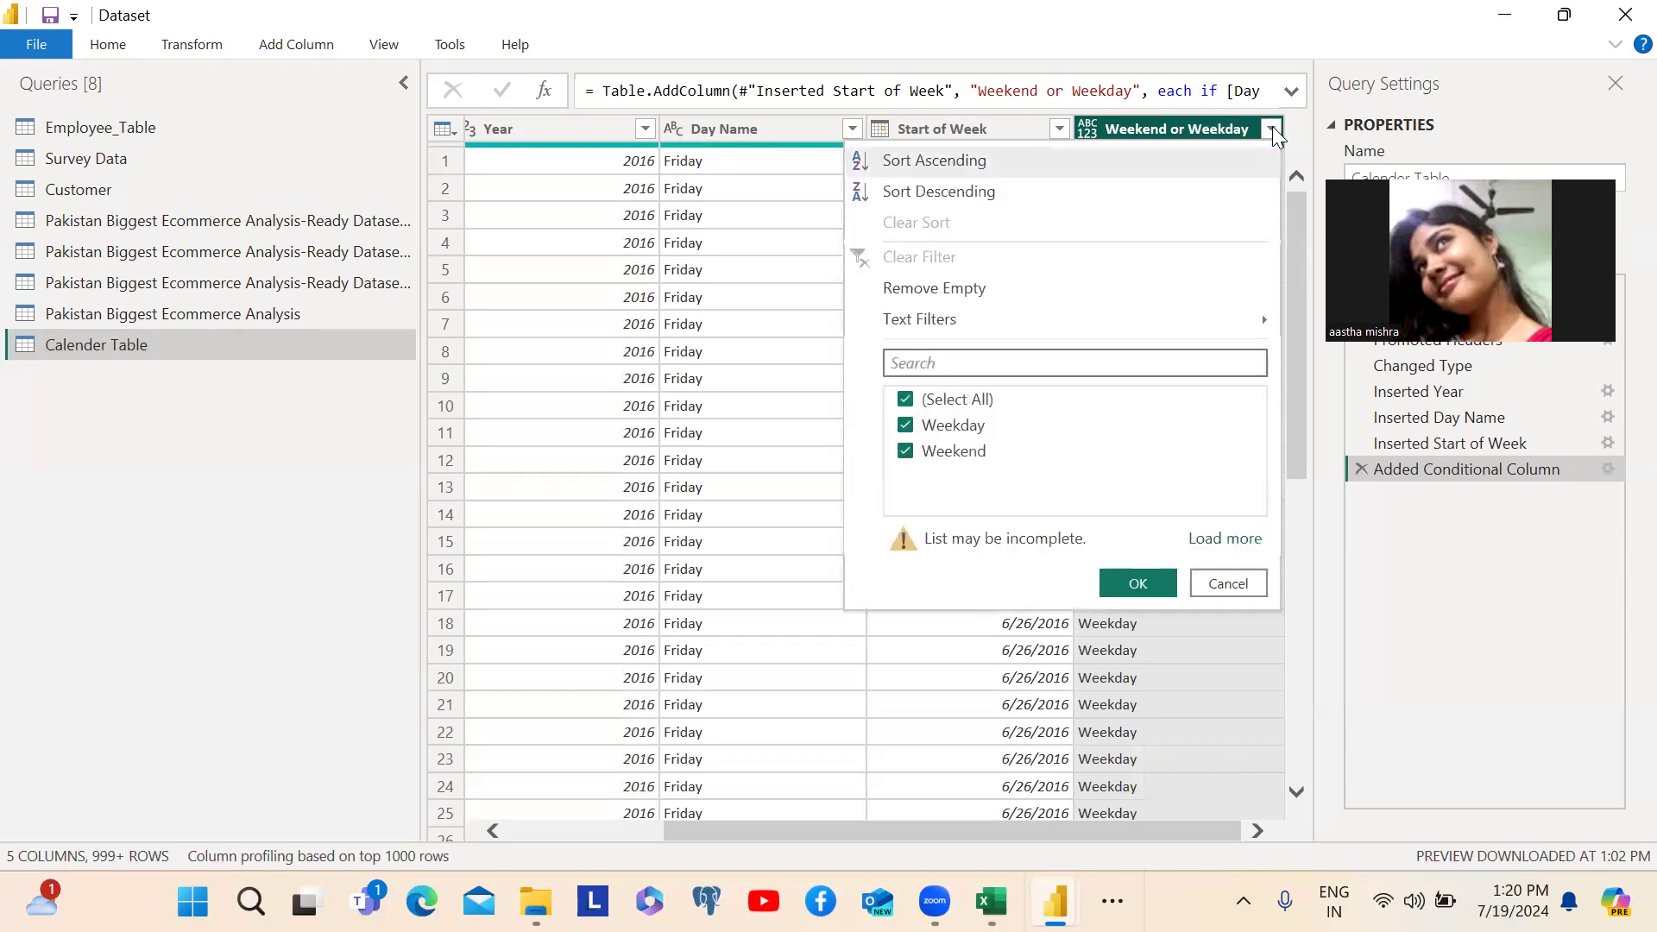
left_click(1272, 129)
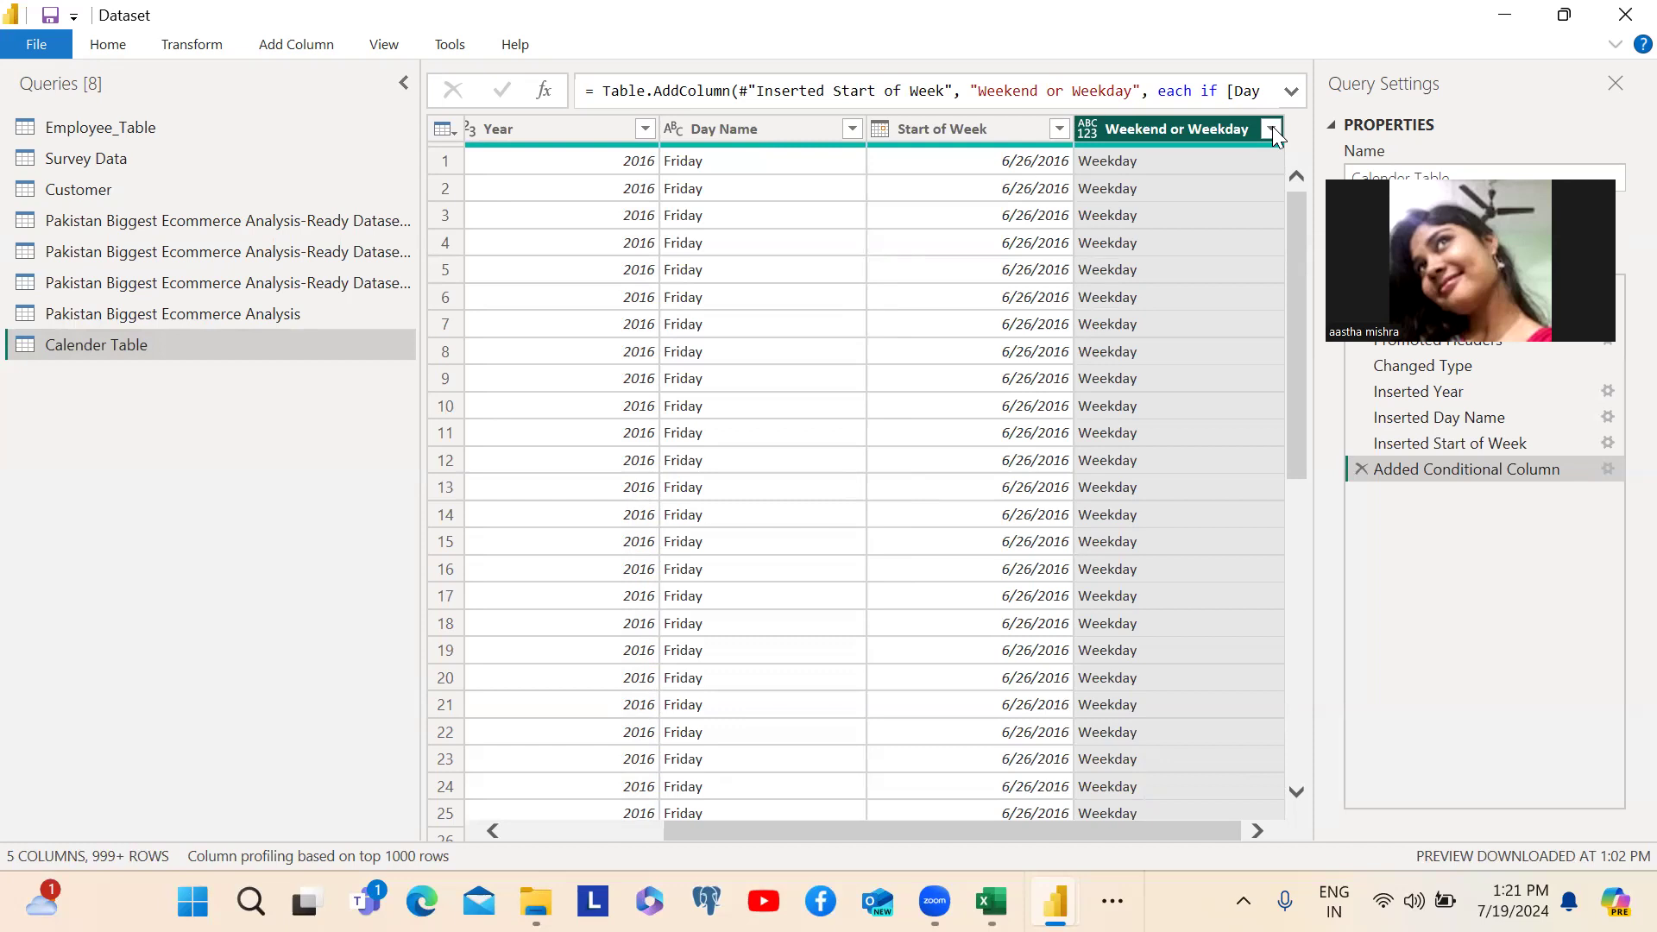
- Start a custom column in the Pakistan Biggest Ecommerce Analysis query and name it Total Price
left_click(281, 45)
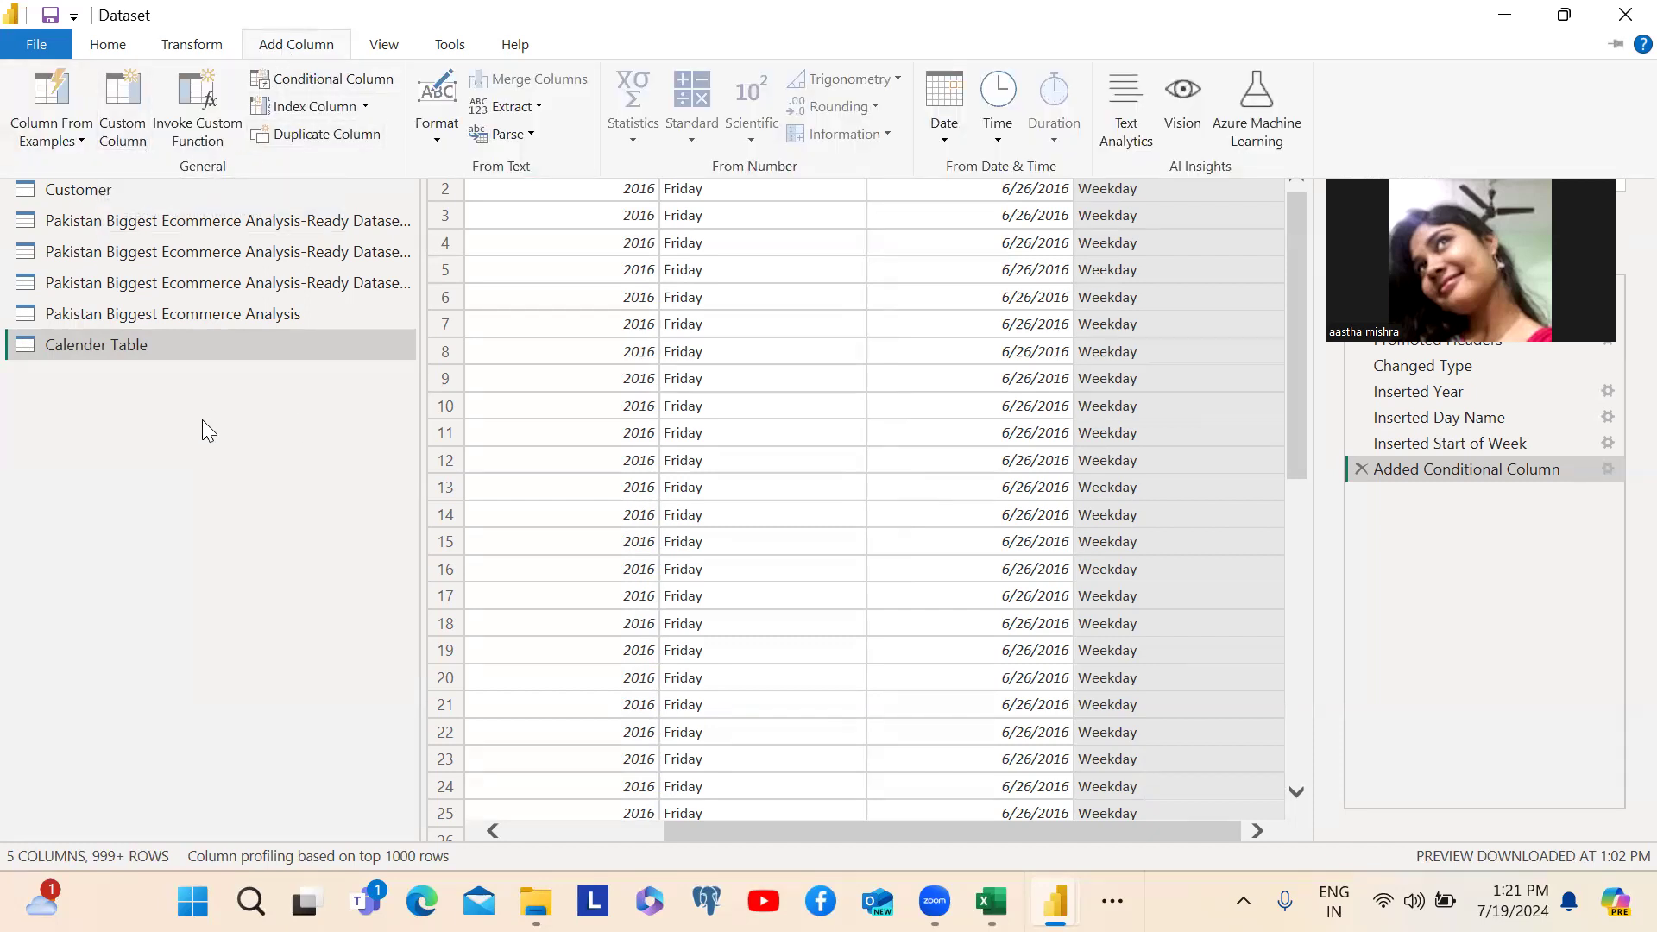
left_click(143, 315)
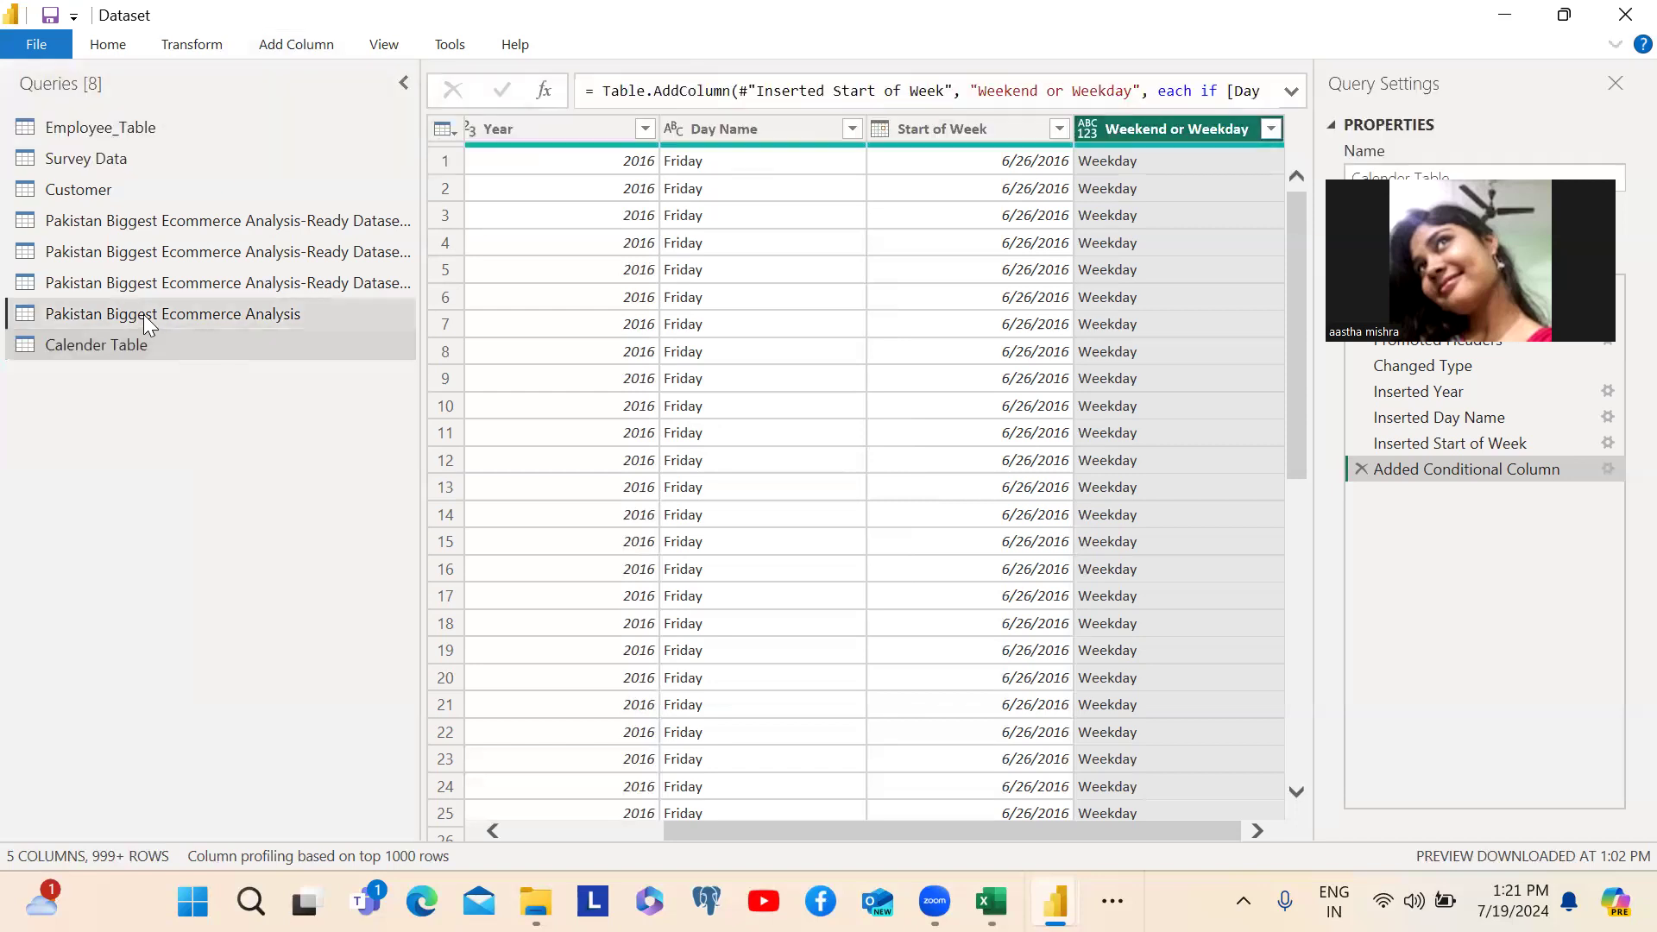
left_click(144, 314)
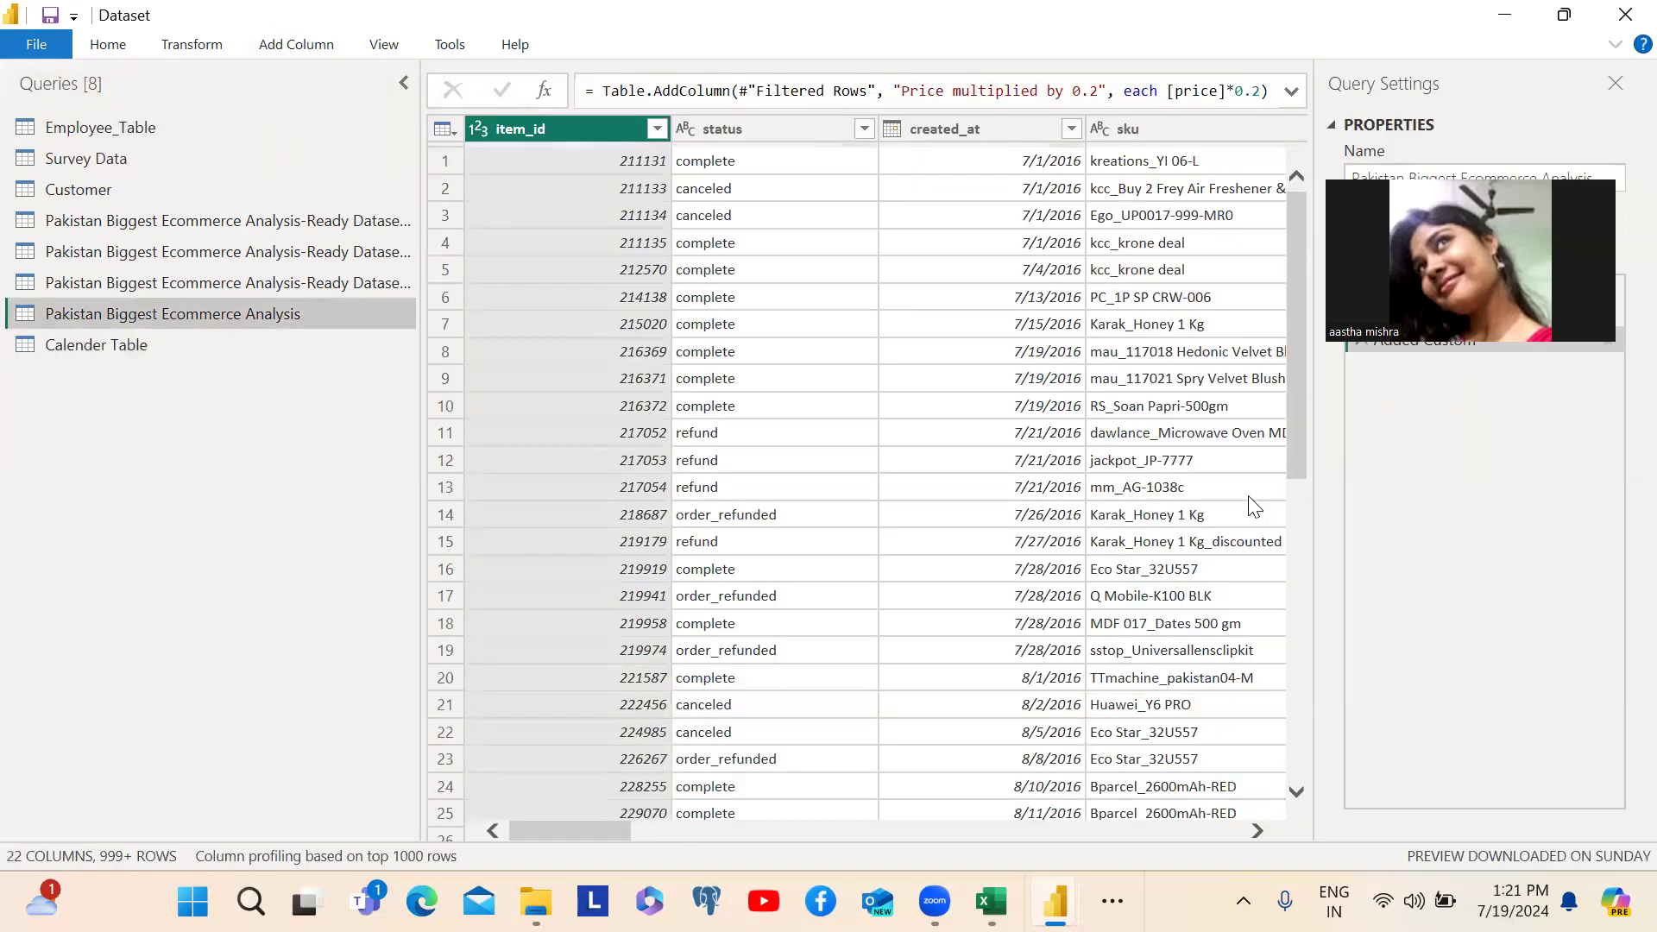
scroll(1274, 466, "right", 5)
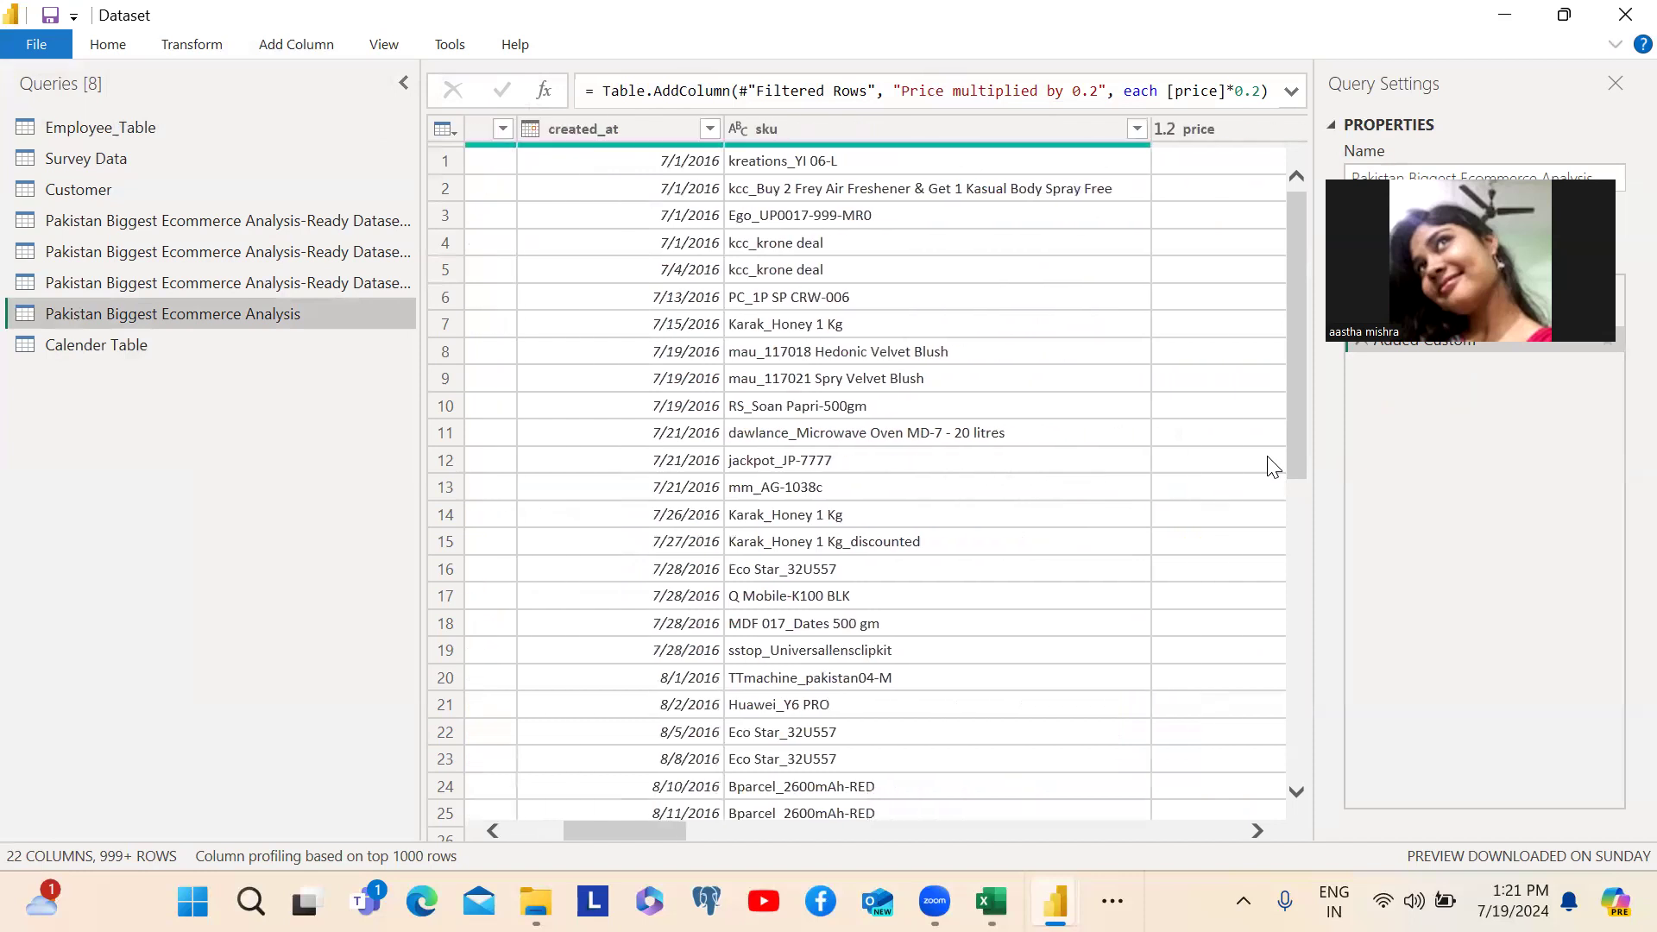
scroll(1274, 466, "right", 1)
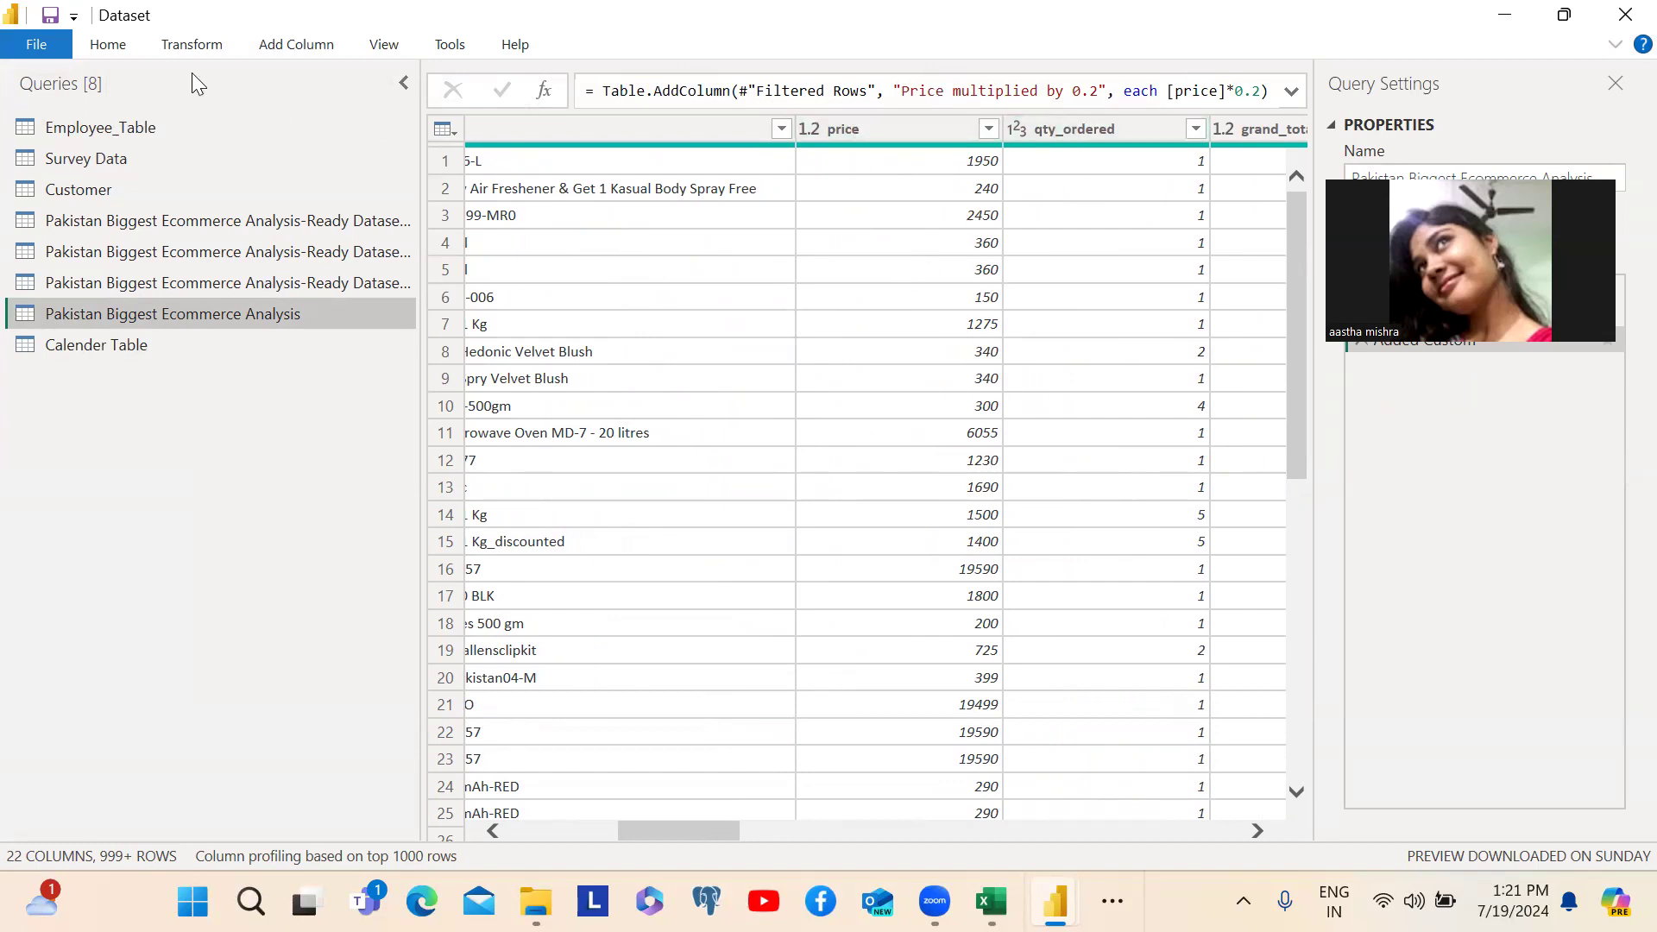
left_click(276, 45)
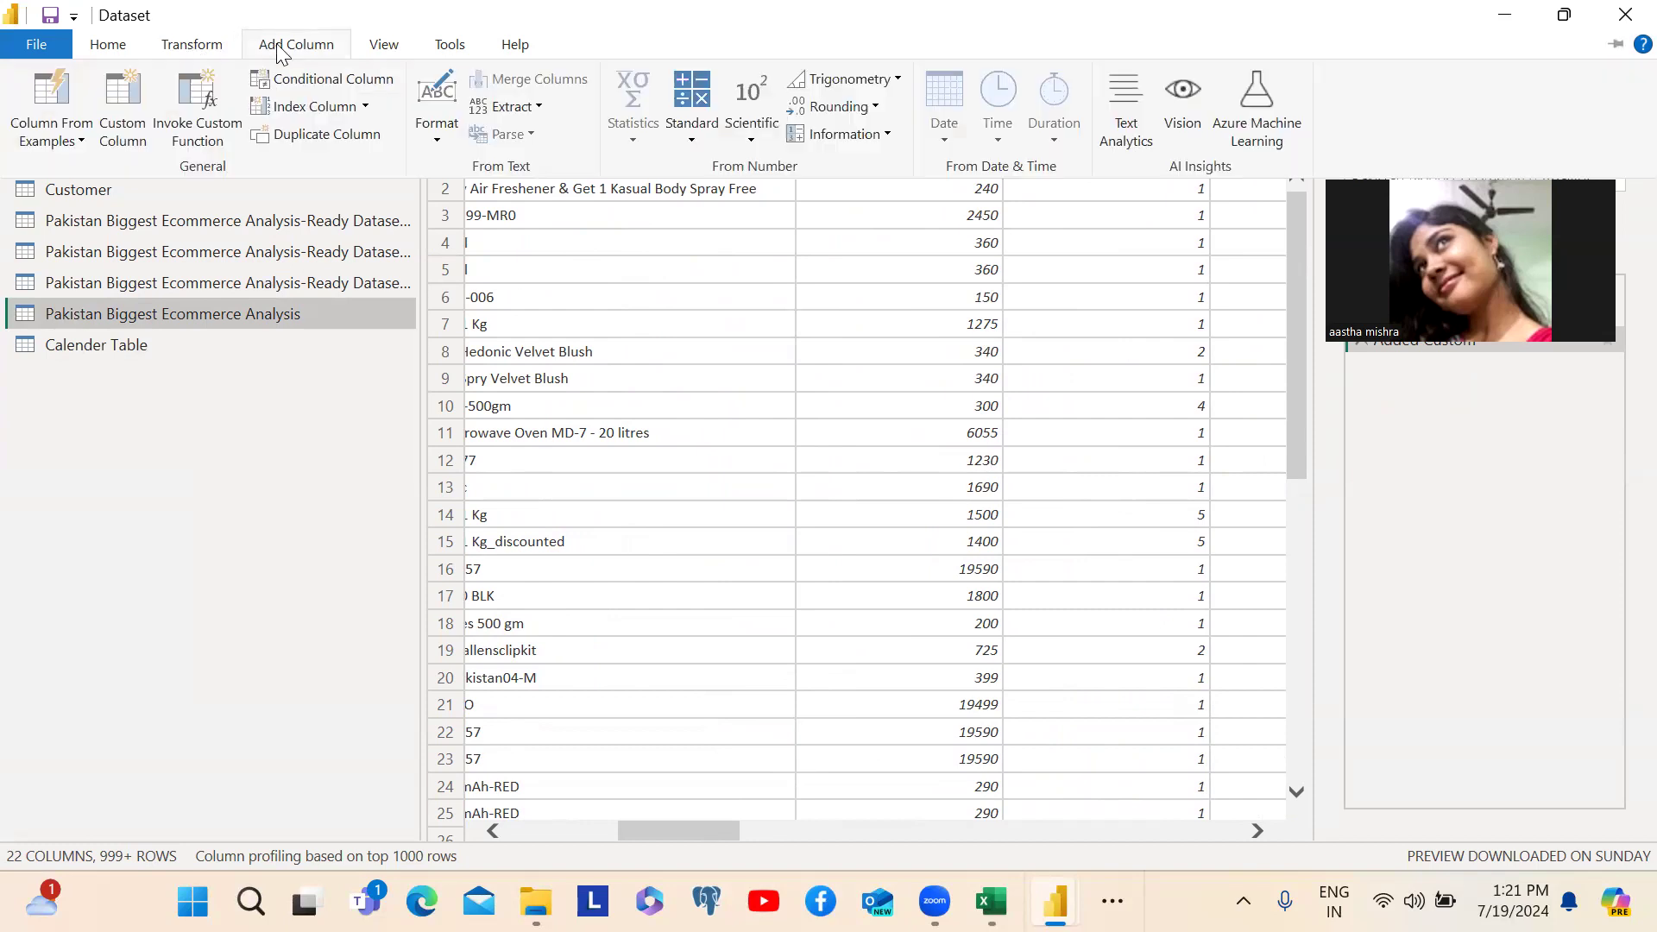
left_click(138, 136)
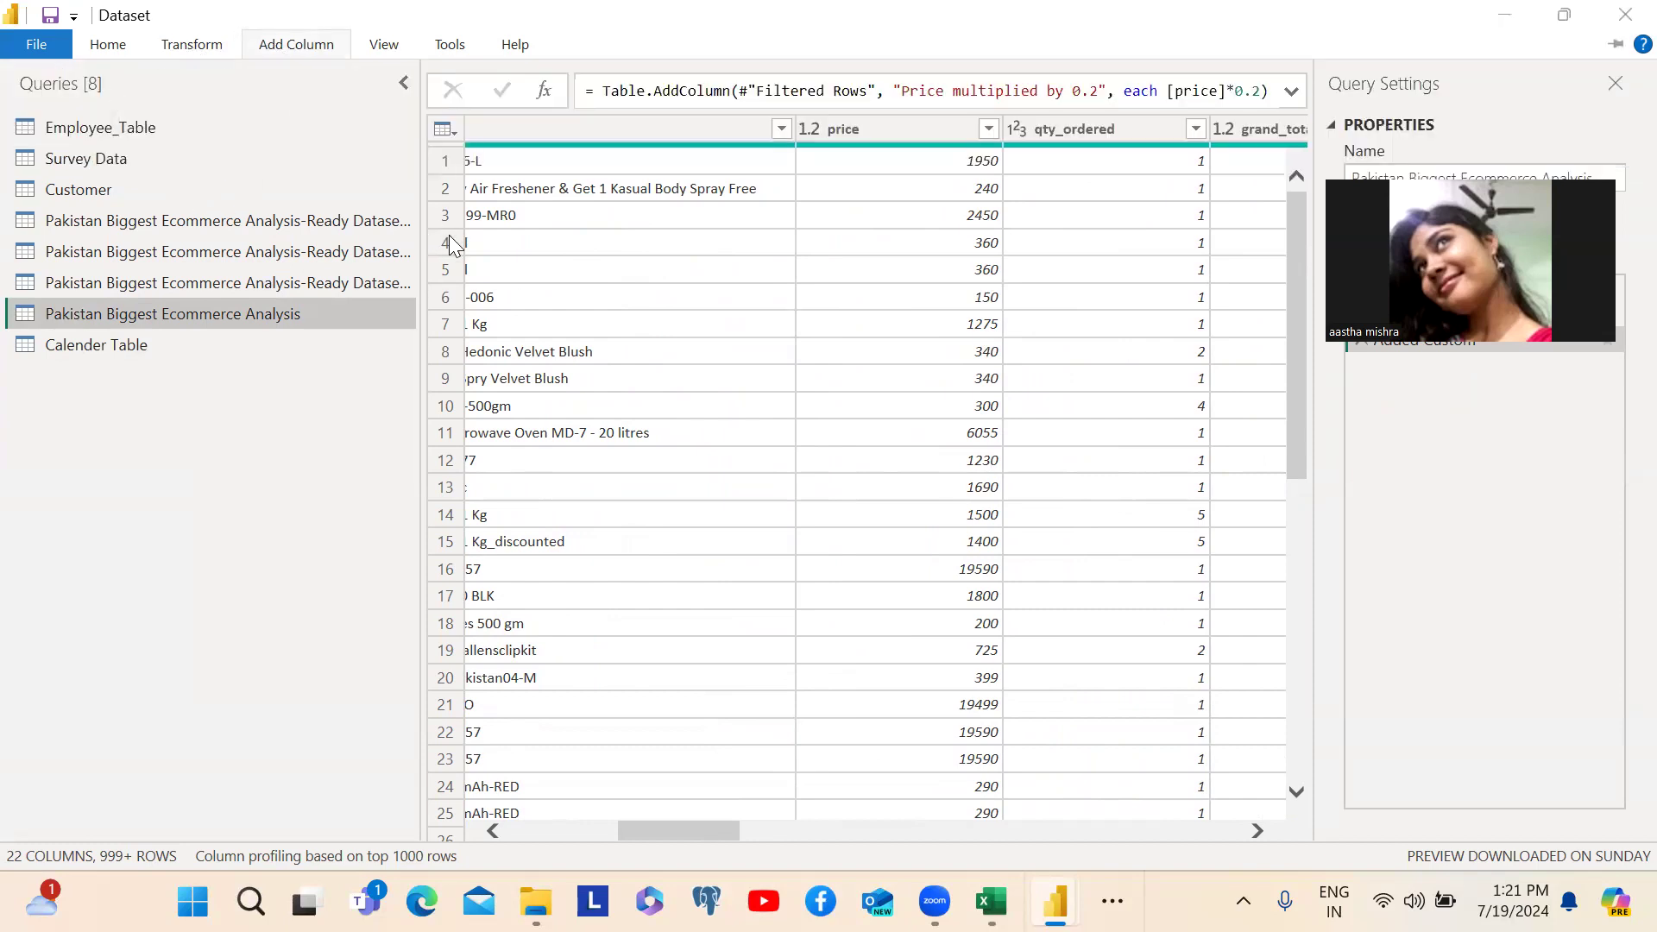
double_click(531, 311)
type("T")
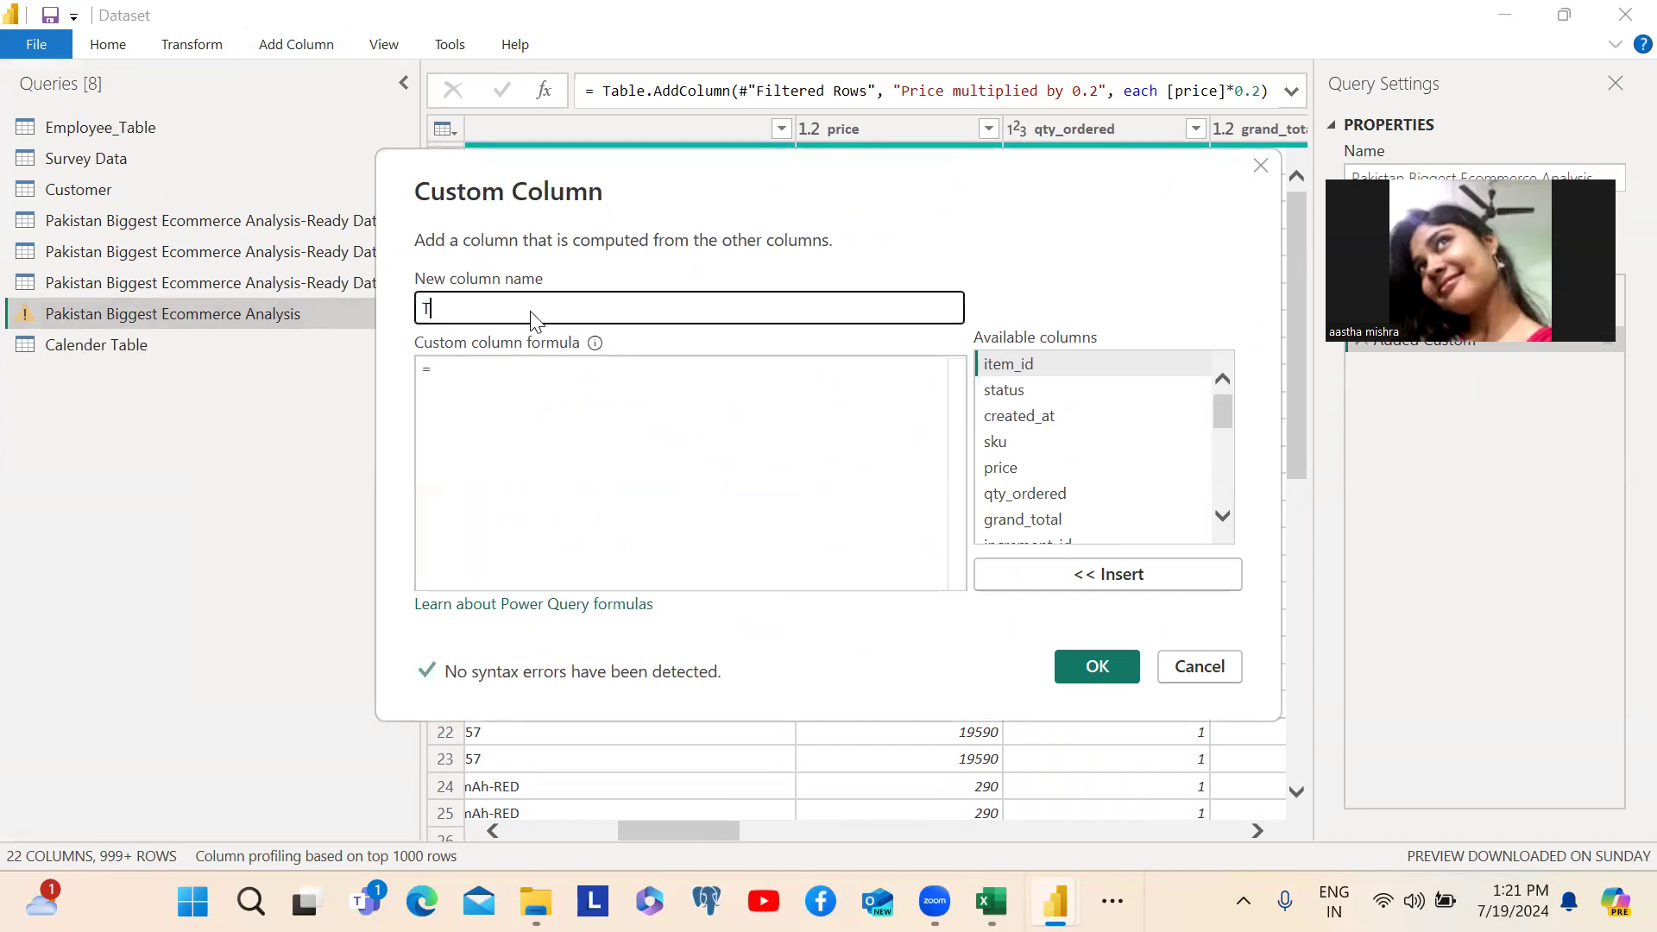
type("otal Price")
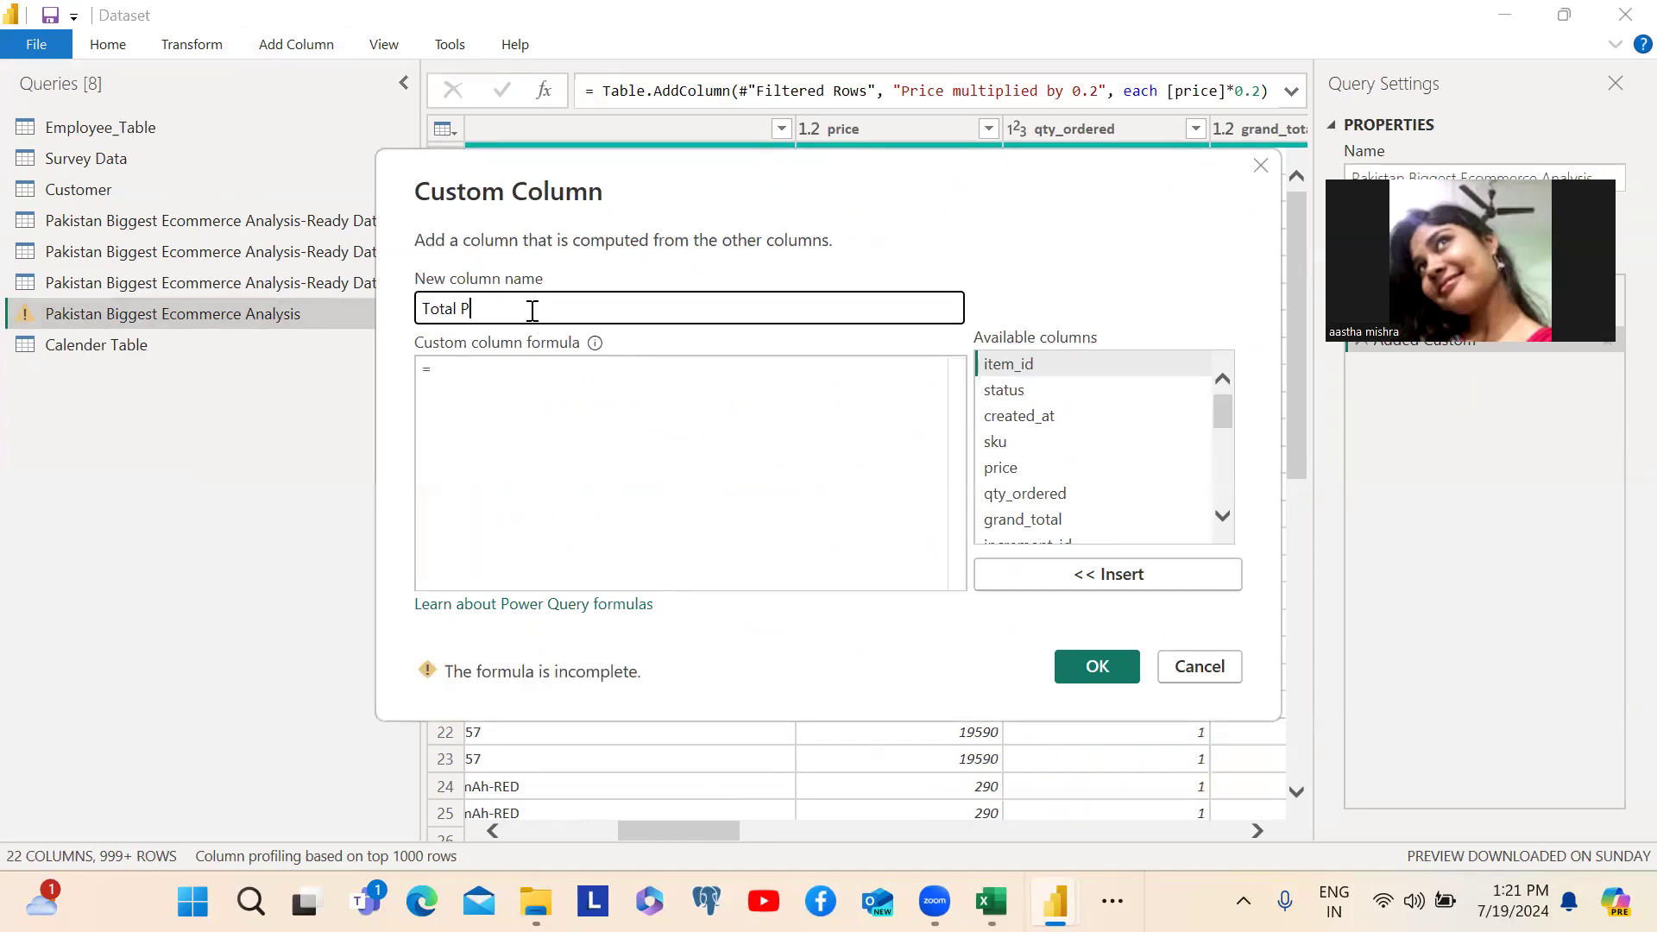
- Define the Total Price formula as [price]*[qty_ordered] and create the custom column
left_click(581, 397)
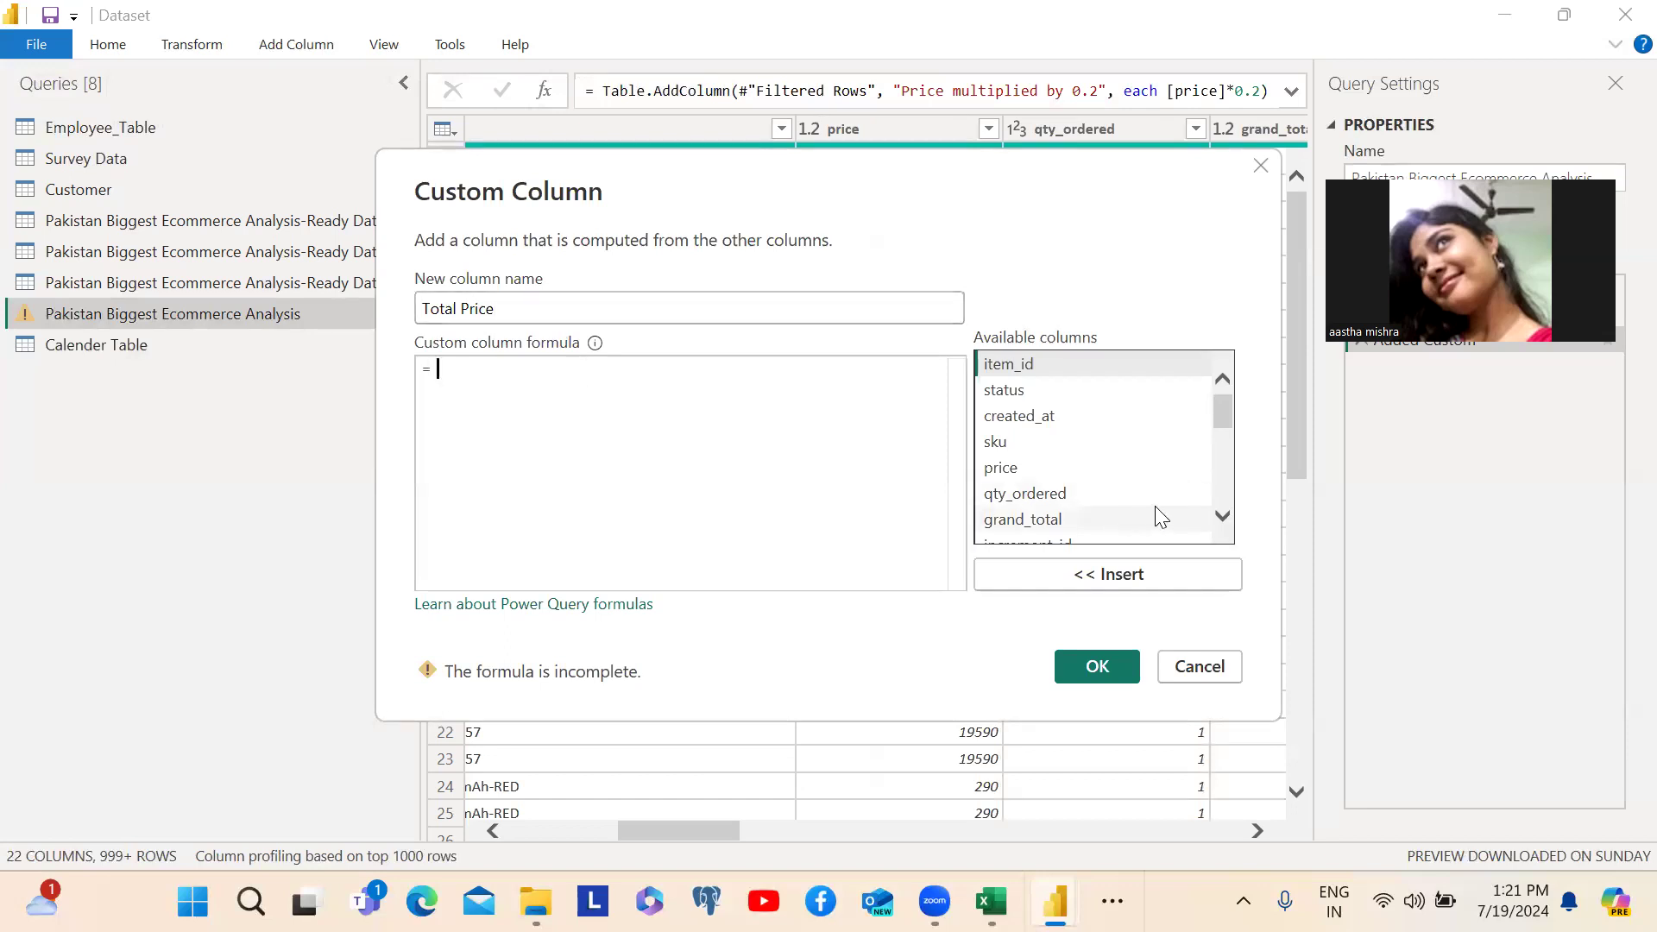
double_click(1012, 473)
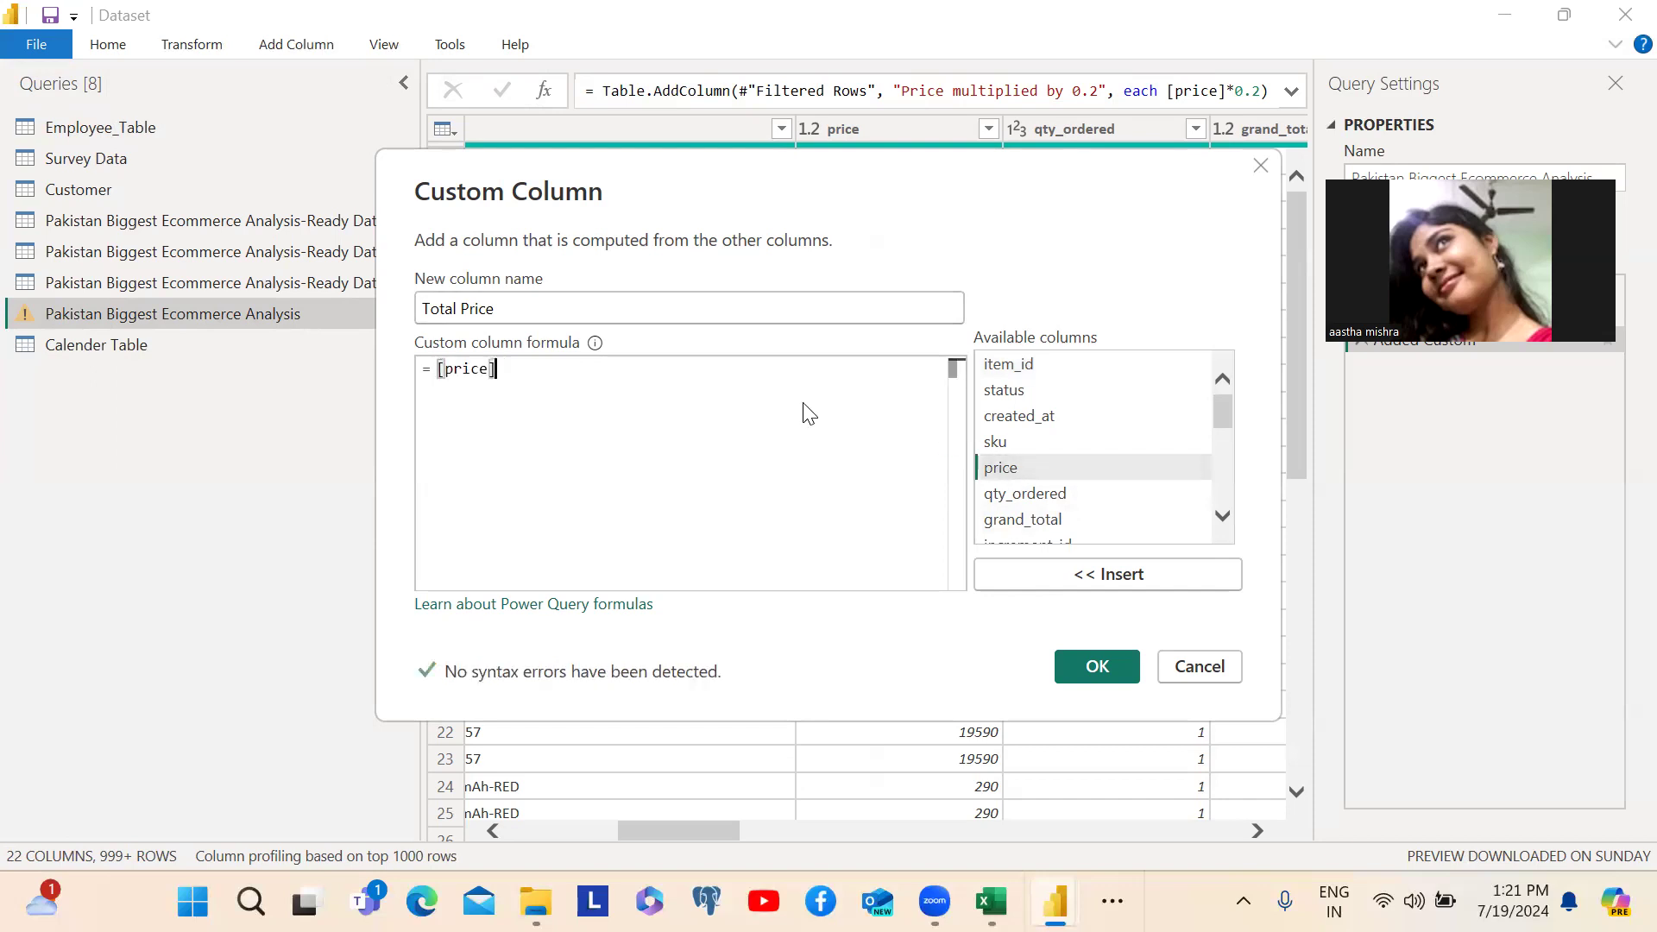
type("*")
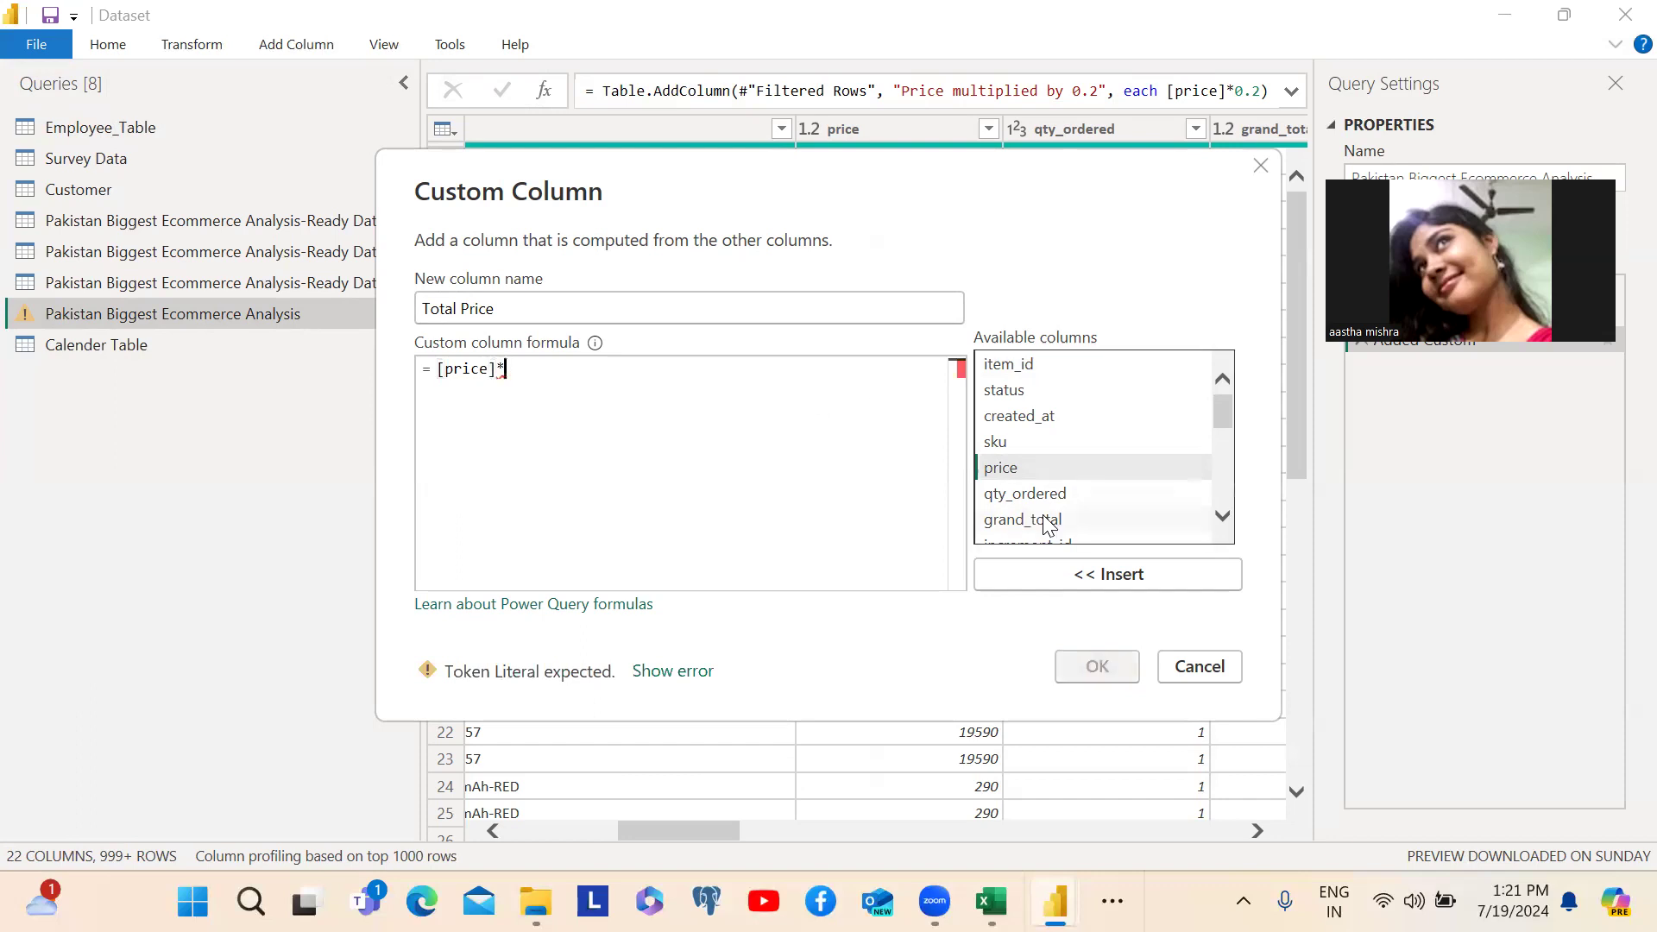
left_click(1030, 497)
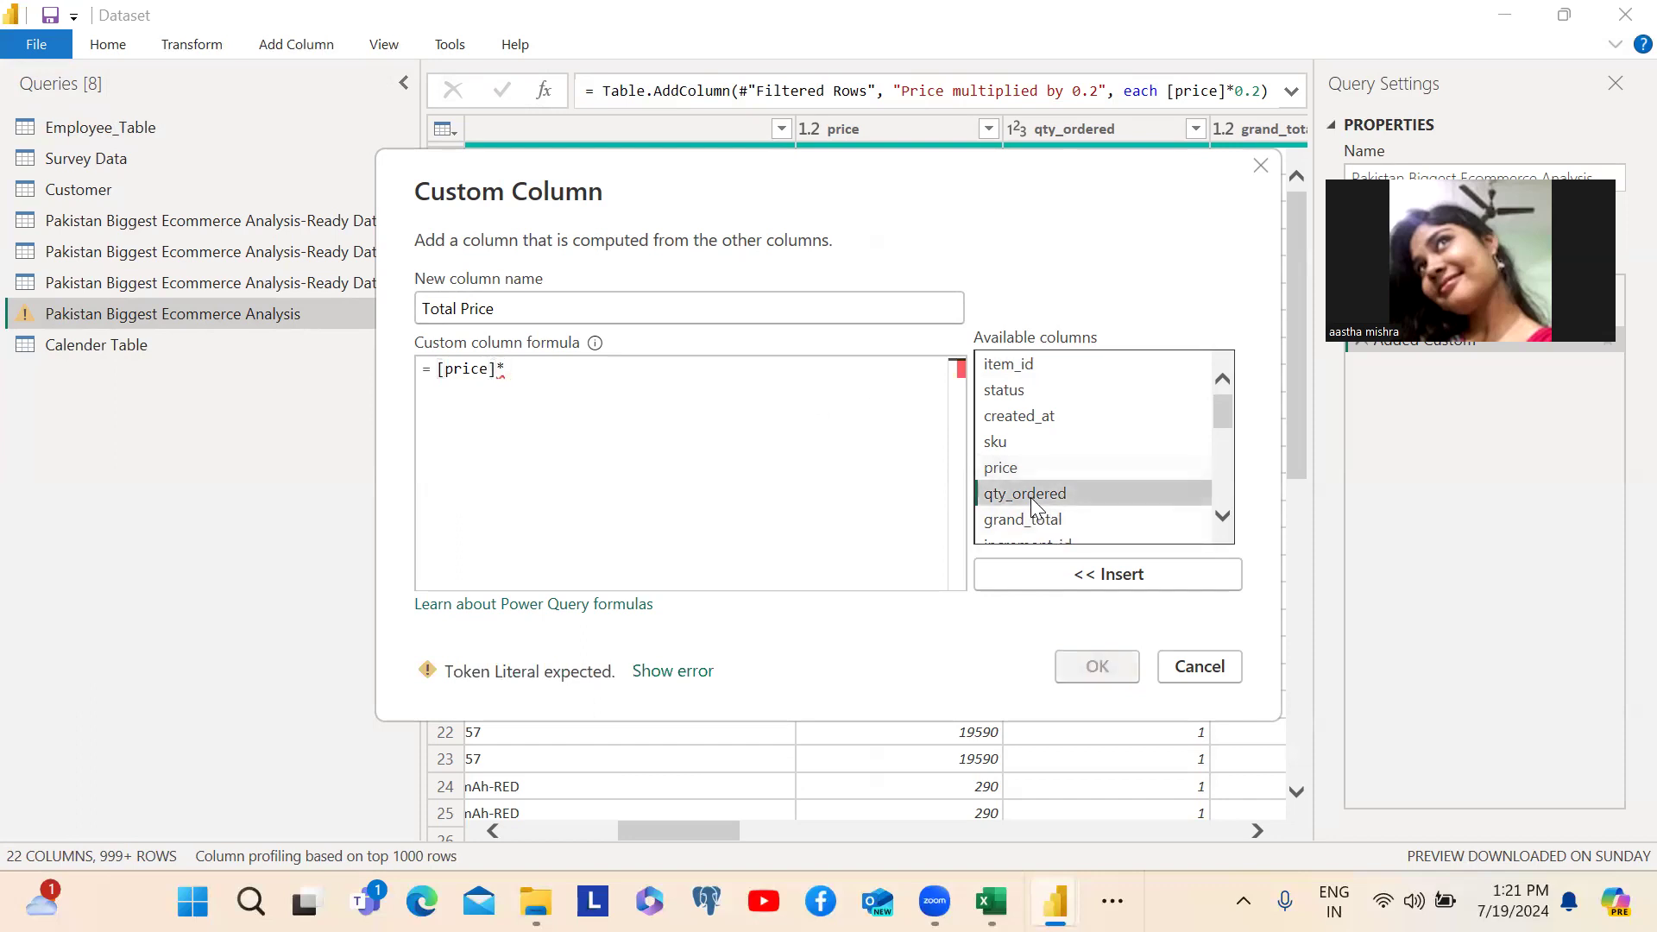
double_click(1031, 497)
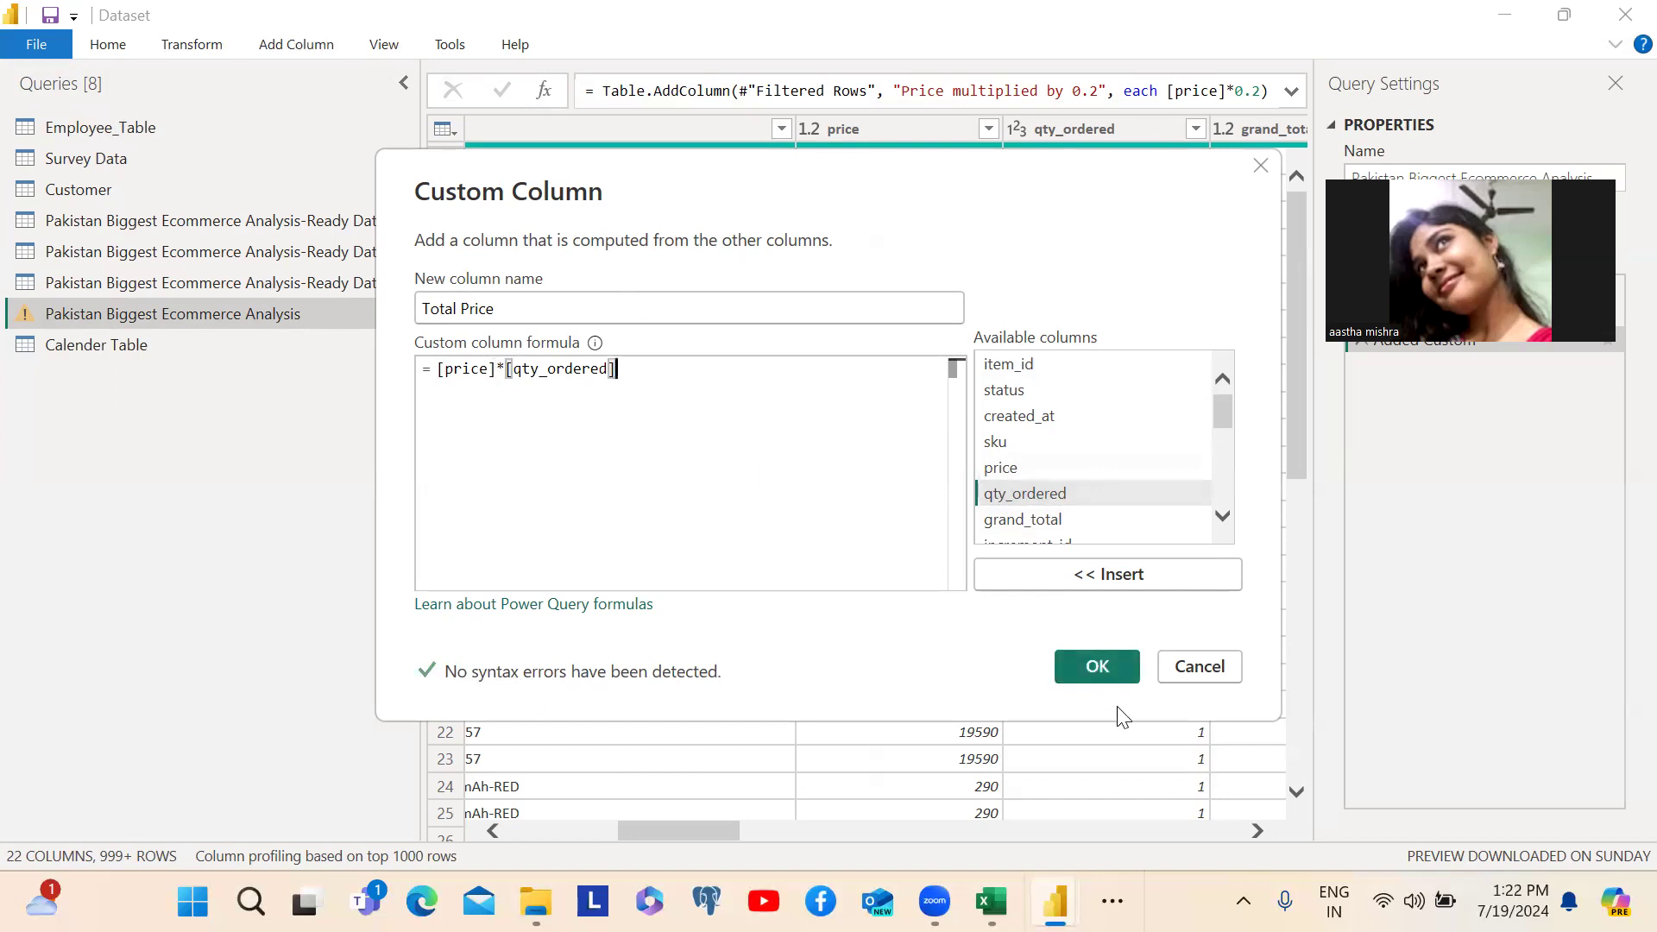
left_click(1084, 668)
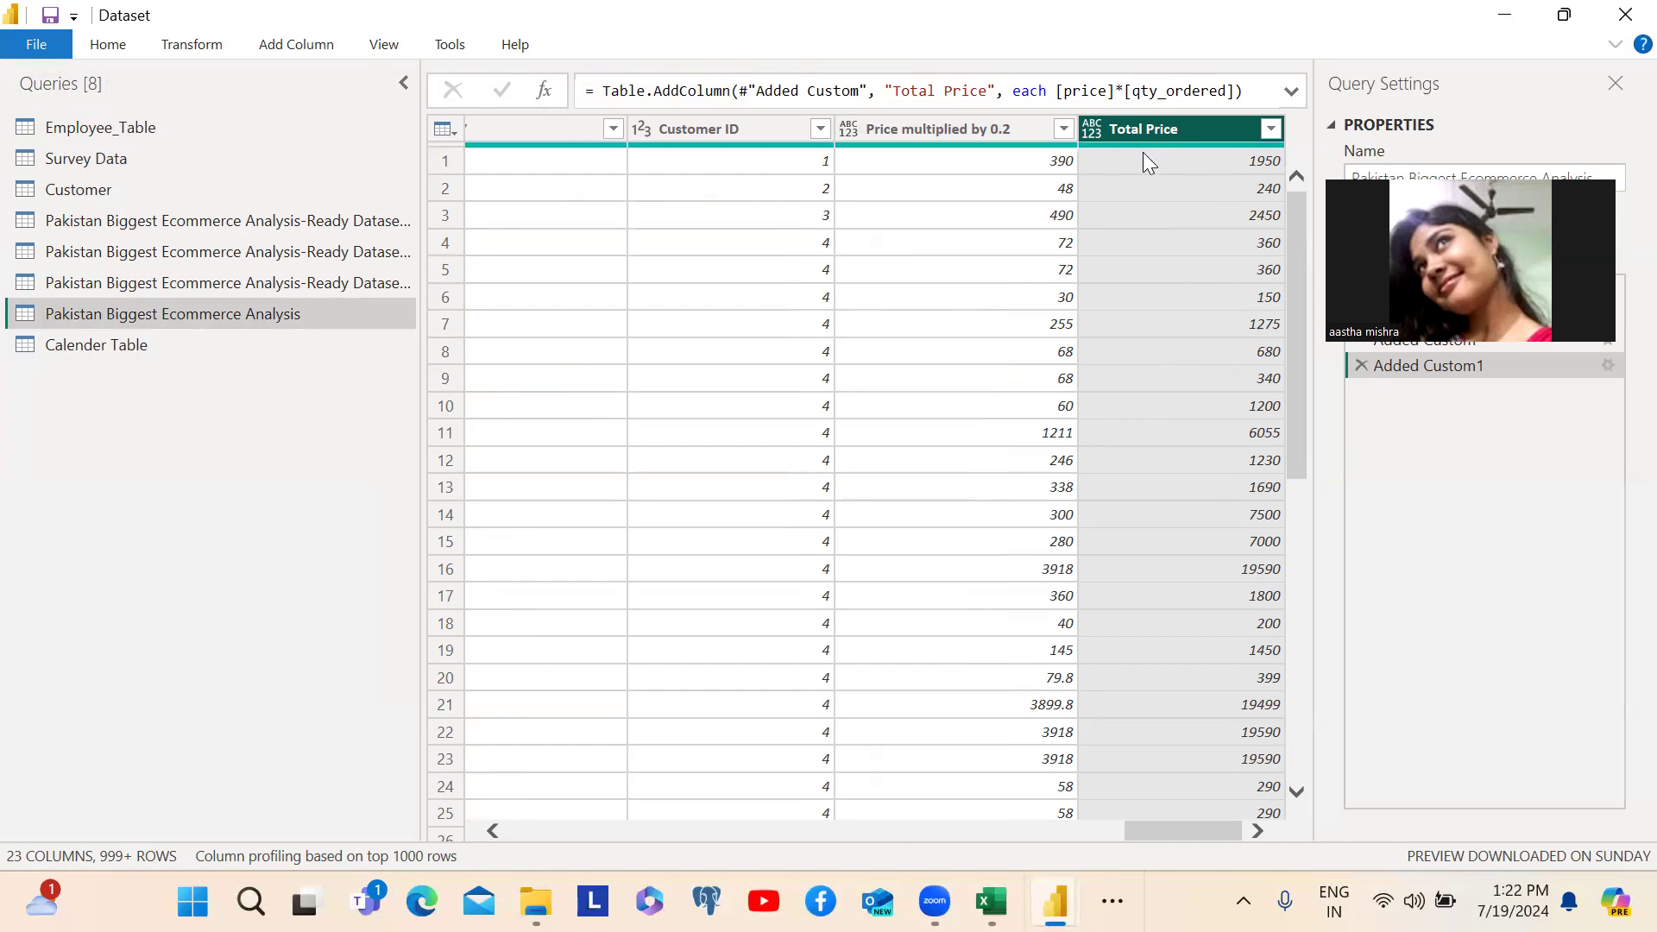
- Review the ecommerce table's other columns alongside the new Total Price column
scroll(803, 376, "left", 5)
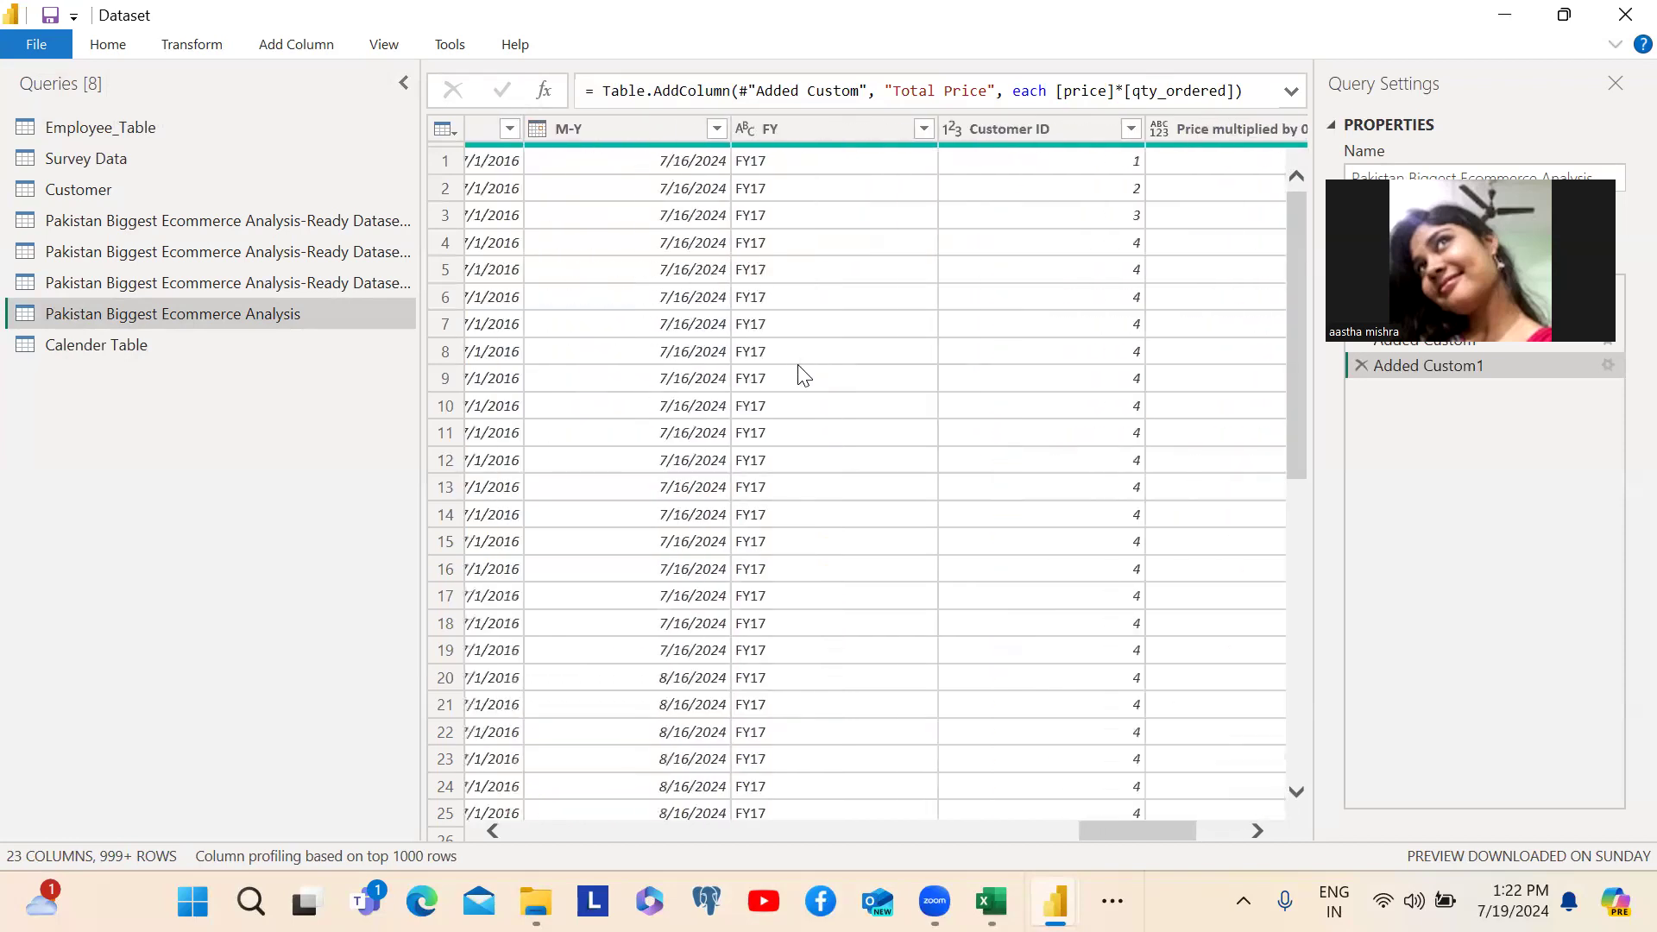
scroll(802, 375, "left", 2)
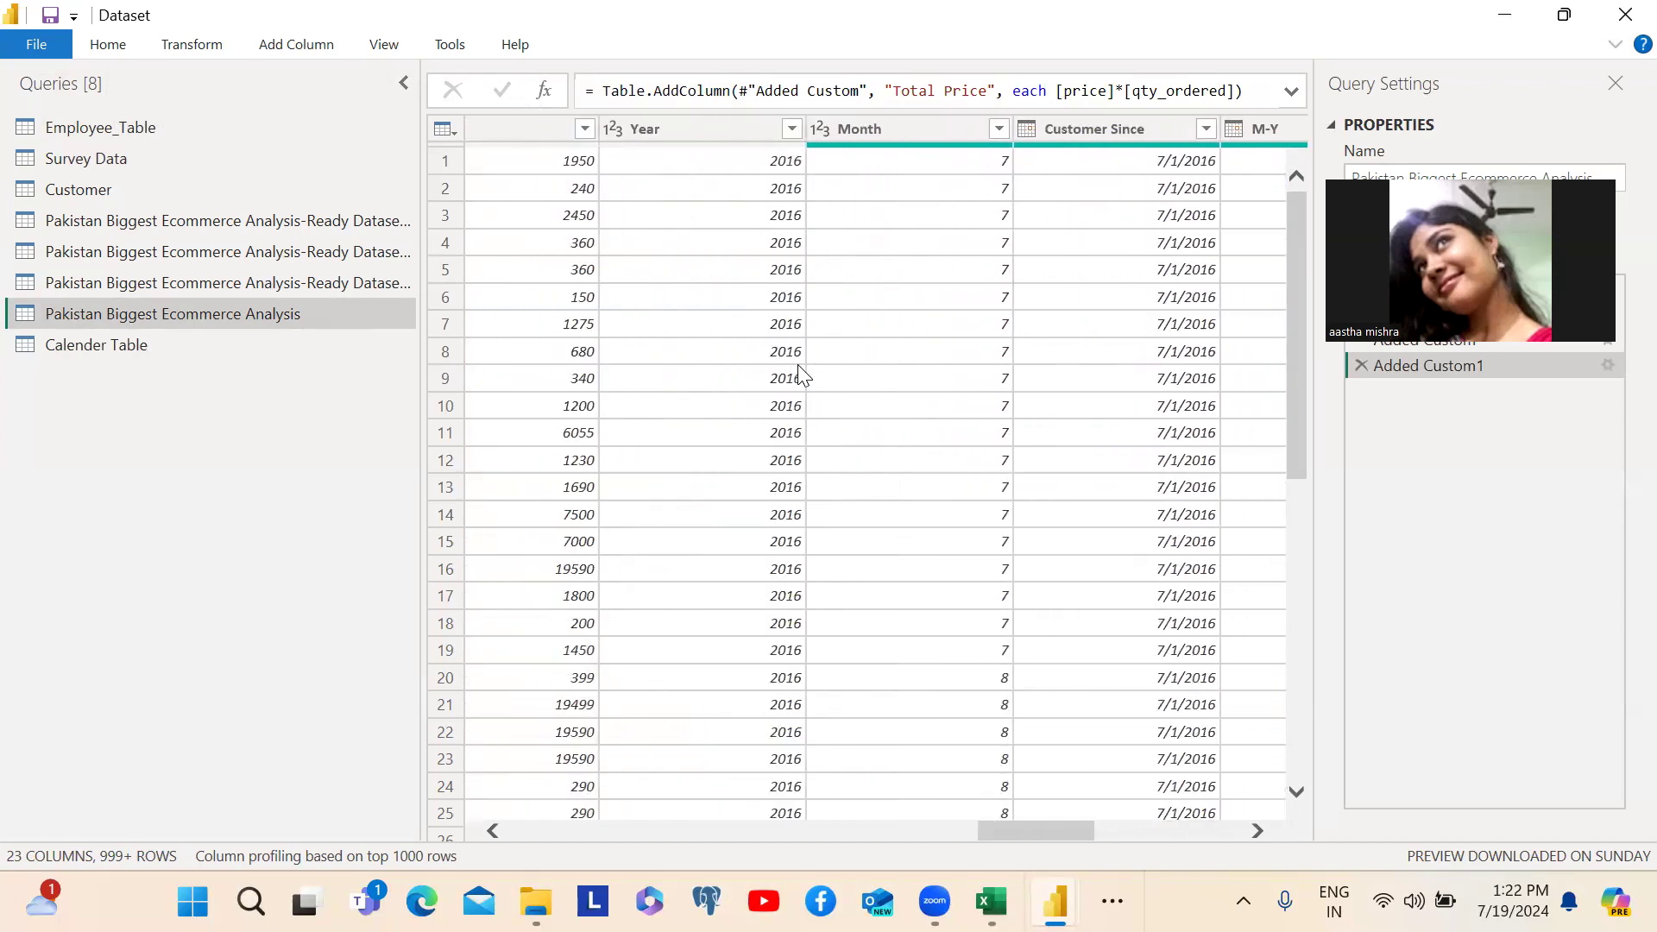
scroll(1057, 291, "left", 3)
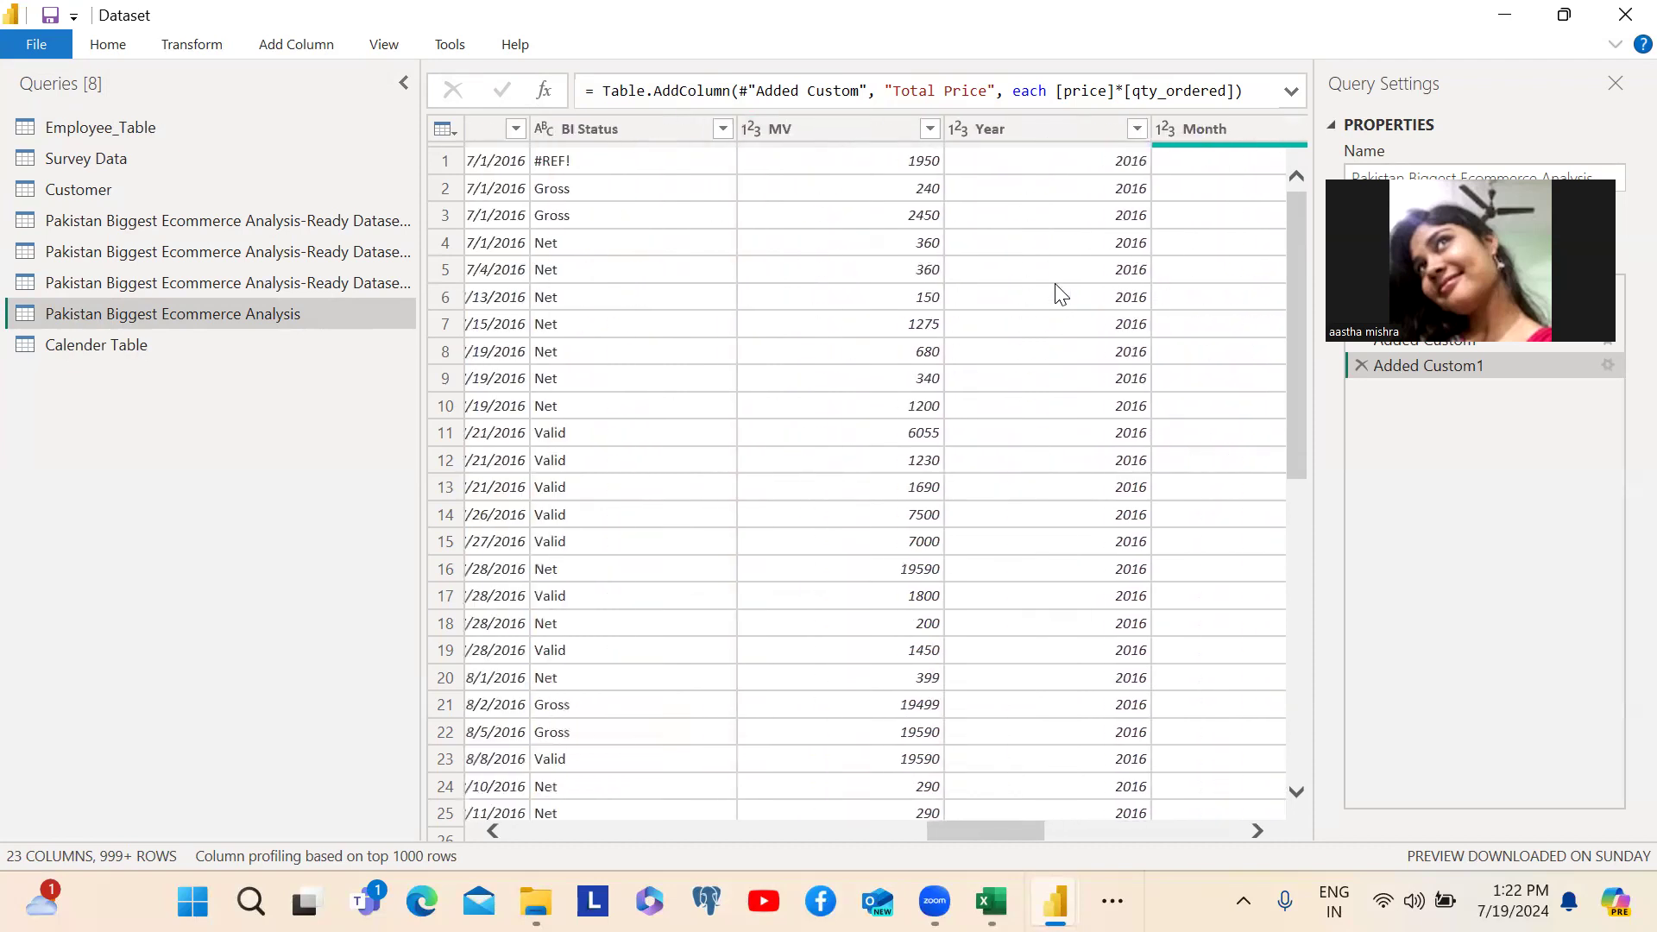
scroll(1057, 293, "left", 4)
scroll(1057, 293, "right", 15)
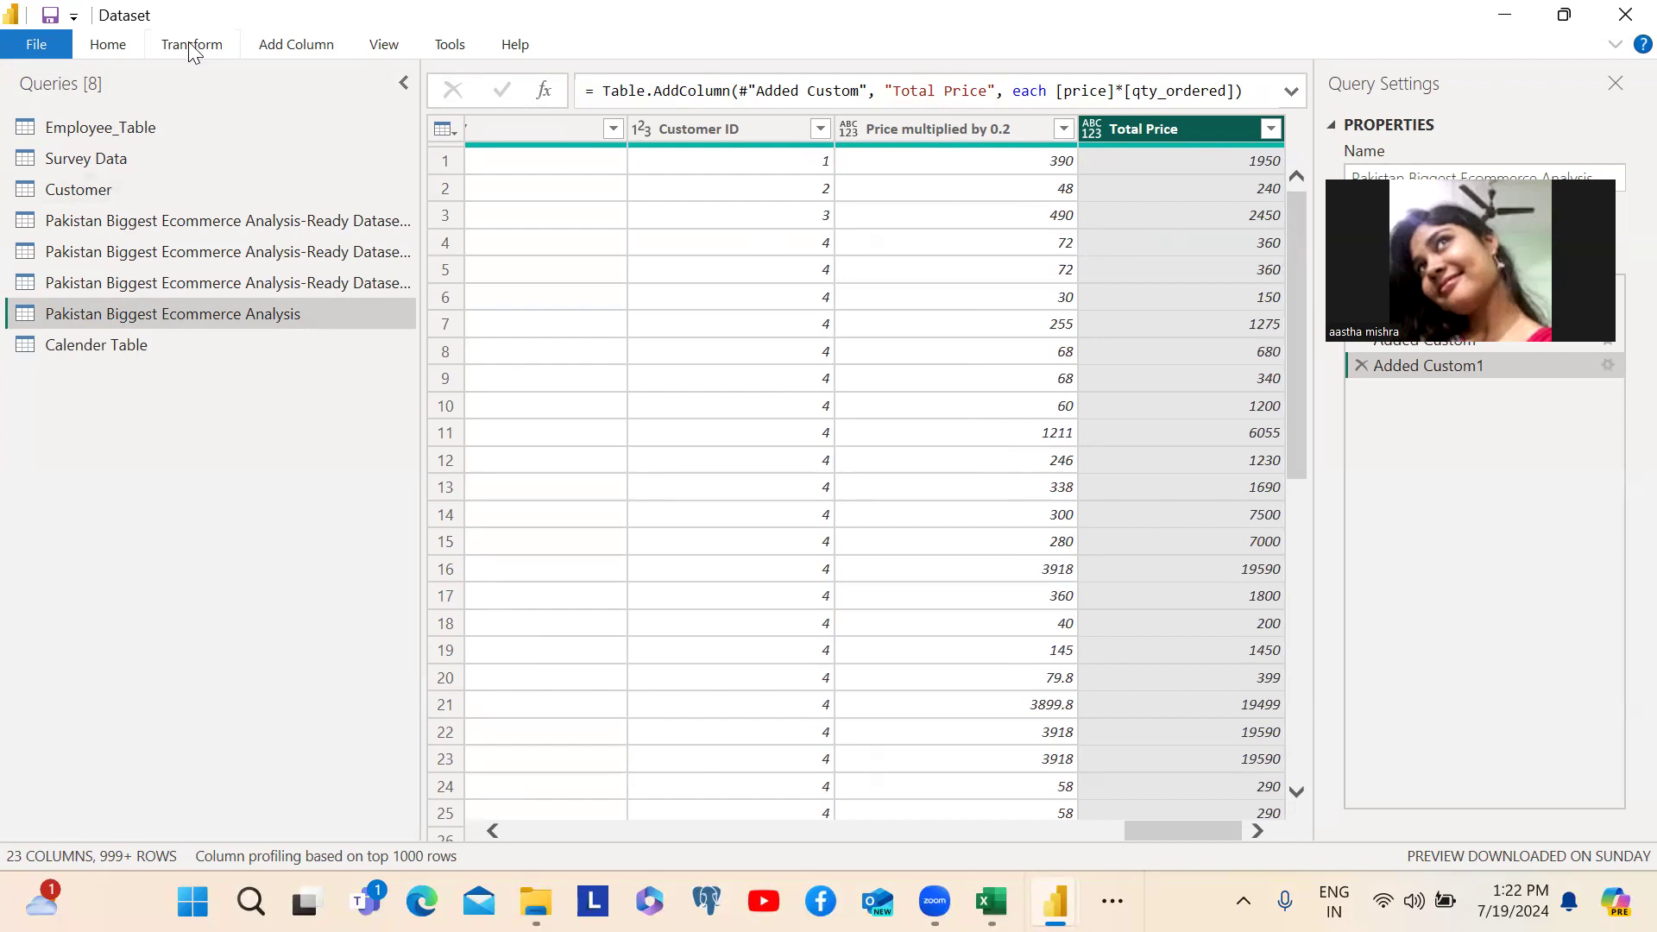
left_click(108, 47)
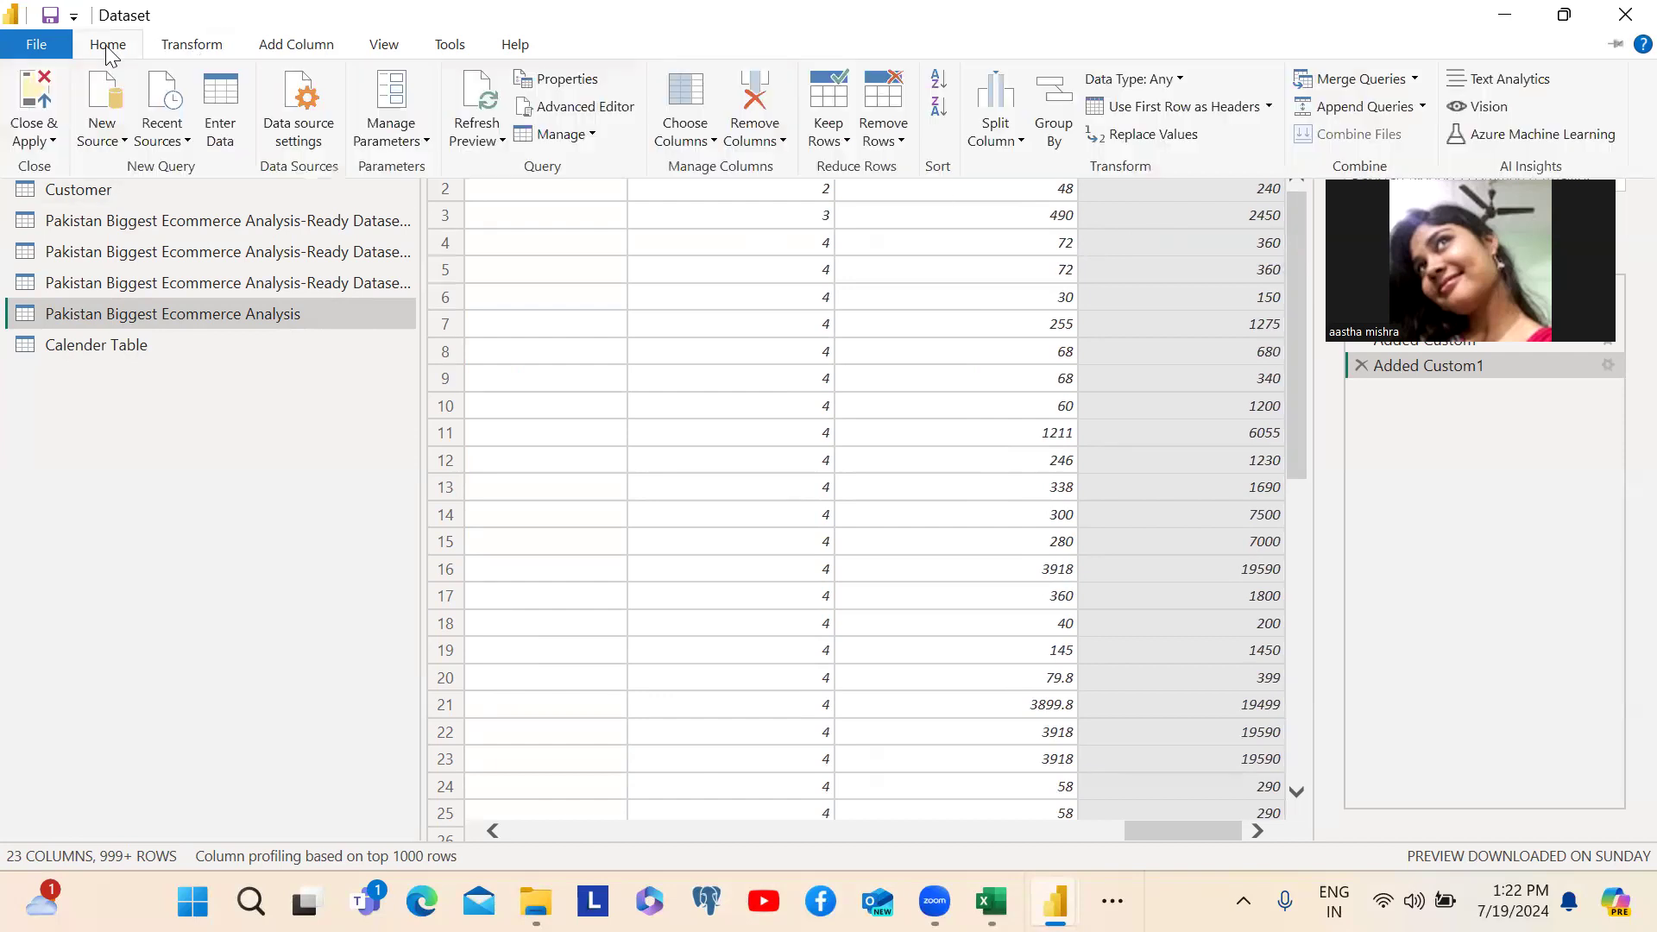
left_click(189, 47)
left_click(292, 48)
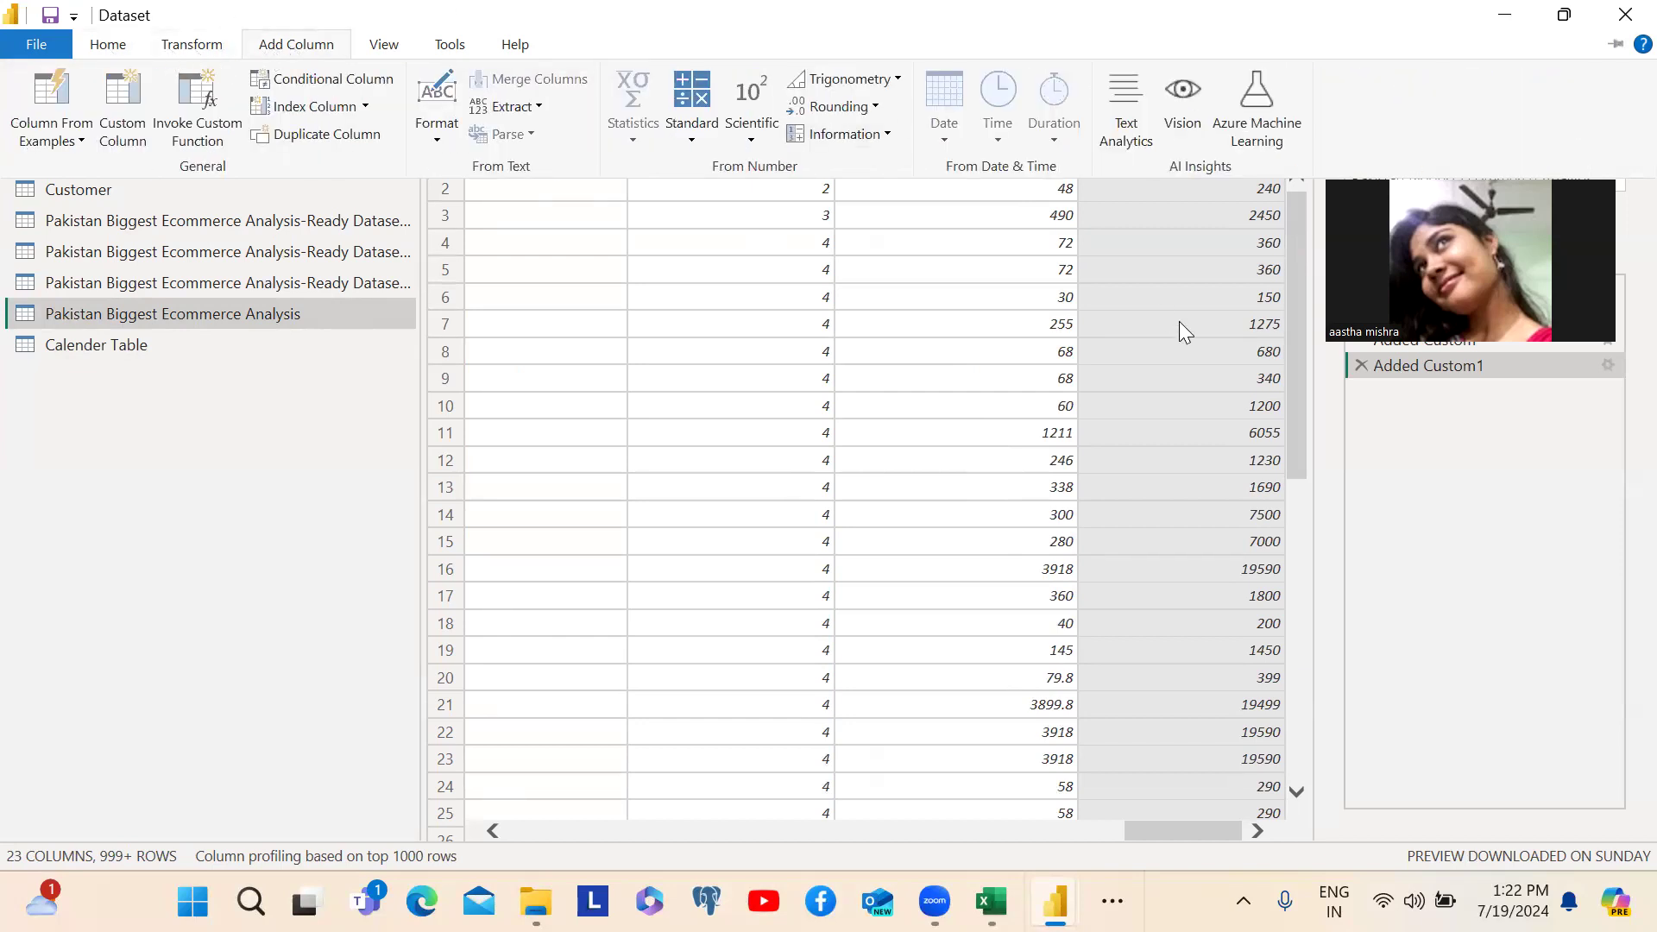
left_click(1295, 336)
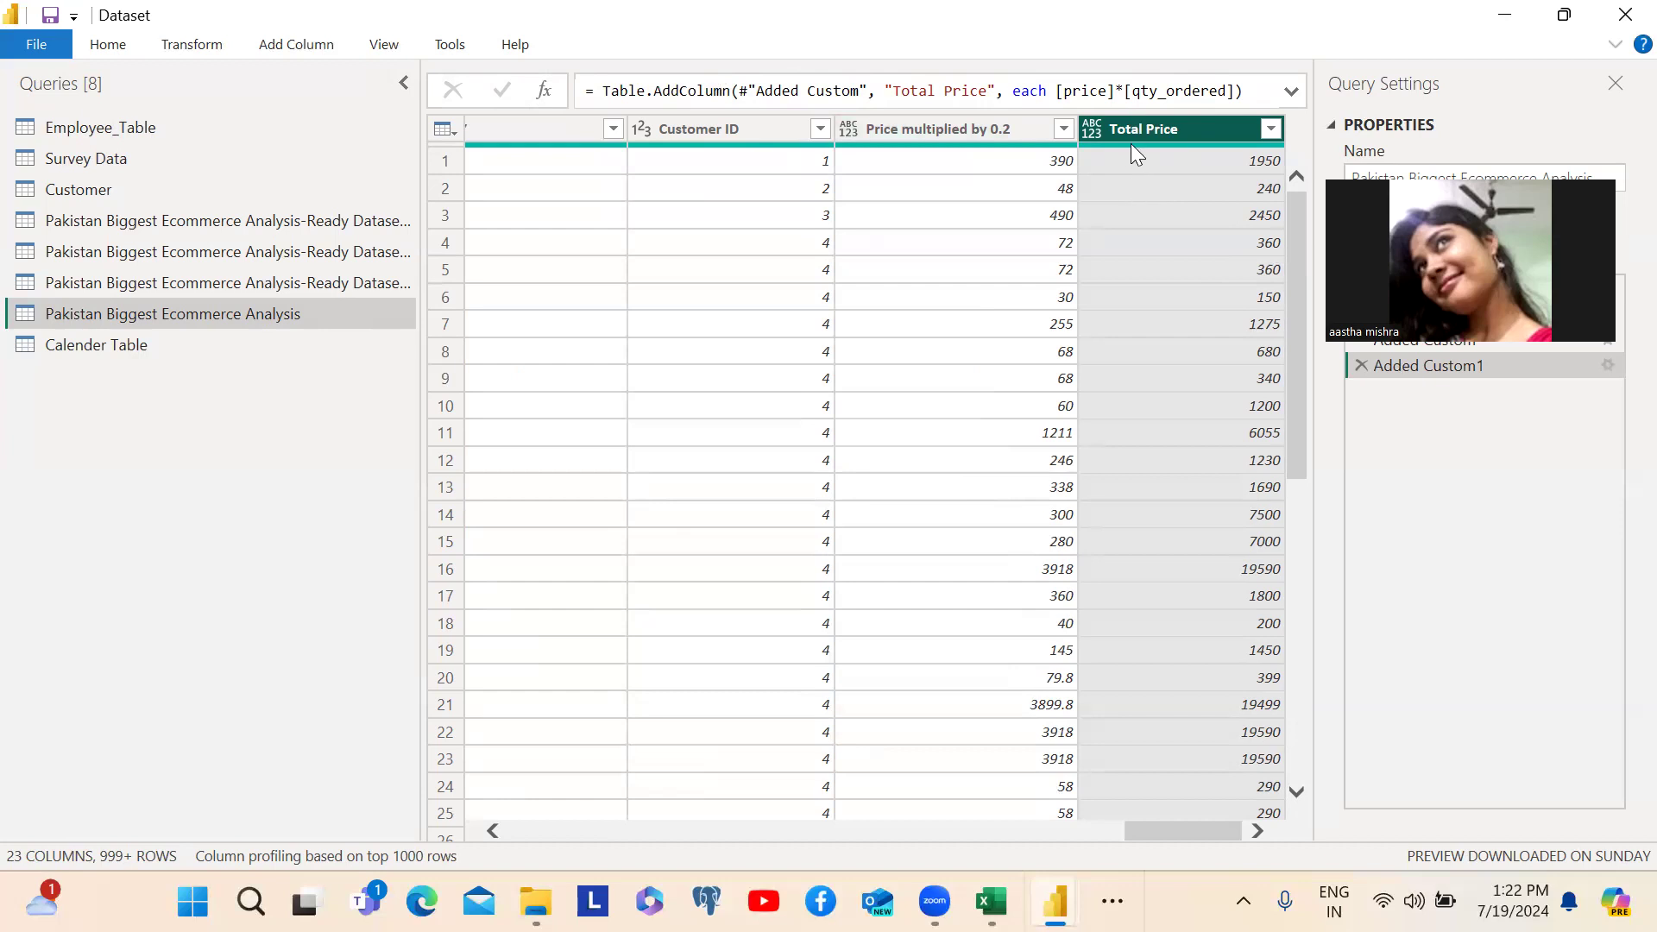
- Create a blank query and rename it Total Price
mouse_move(1129, 144)
left_click(114, 49)
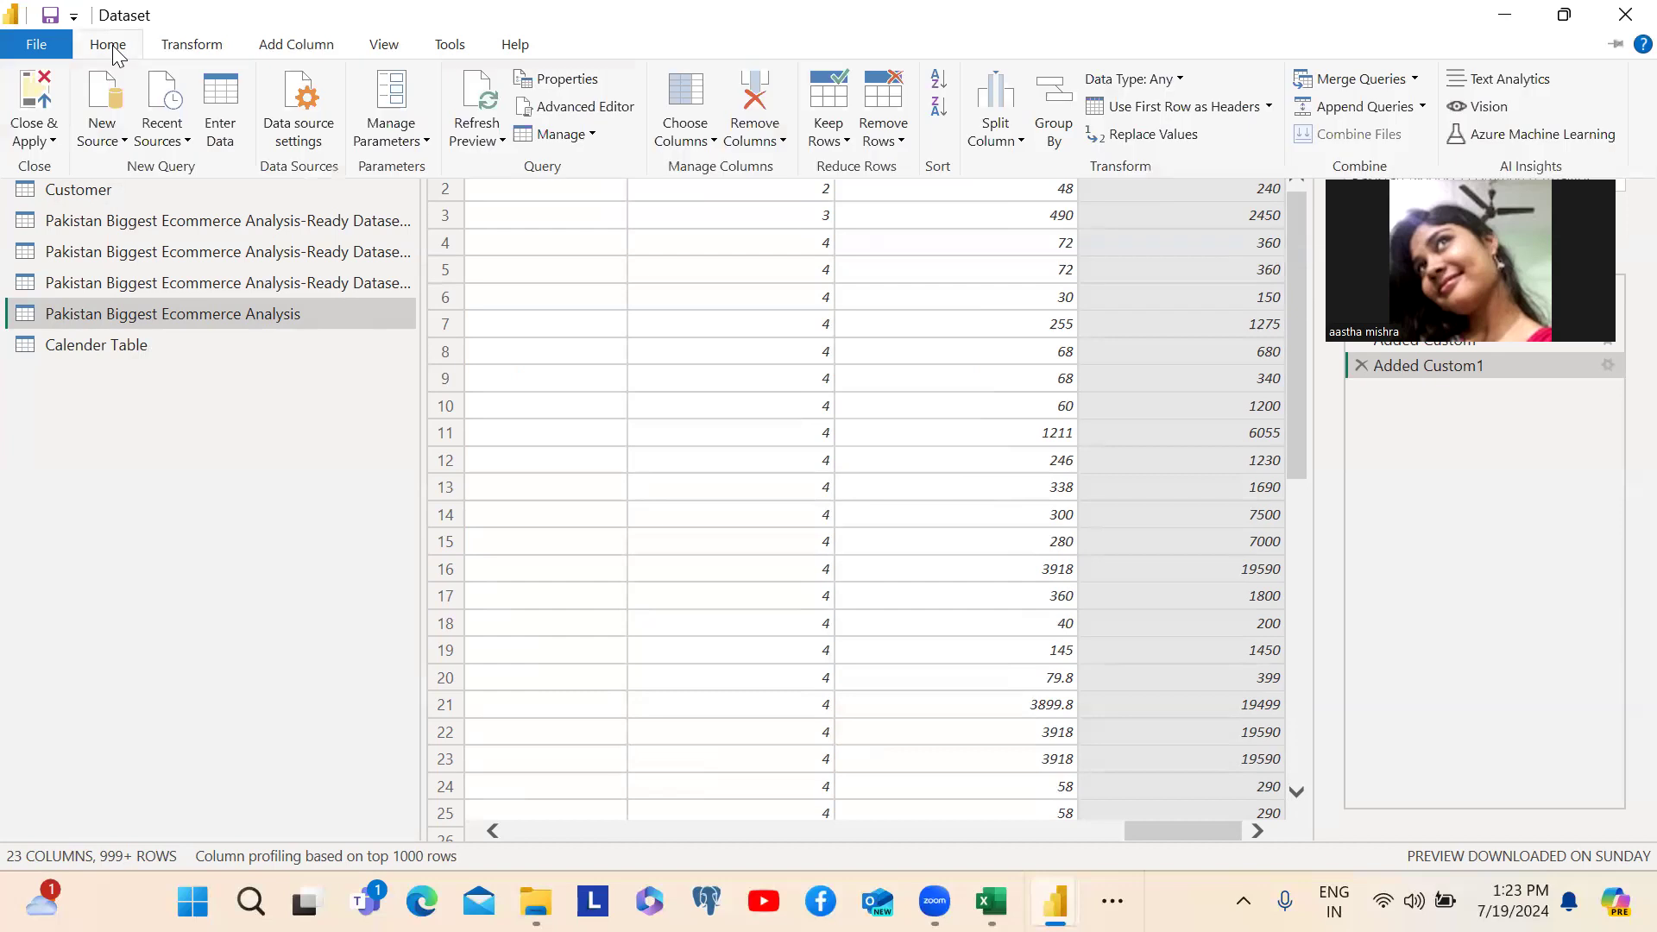
left_click(123, 141)
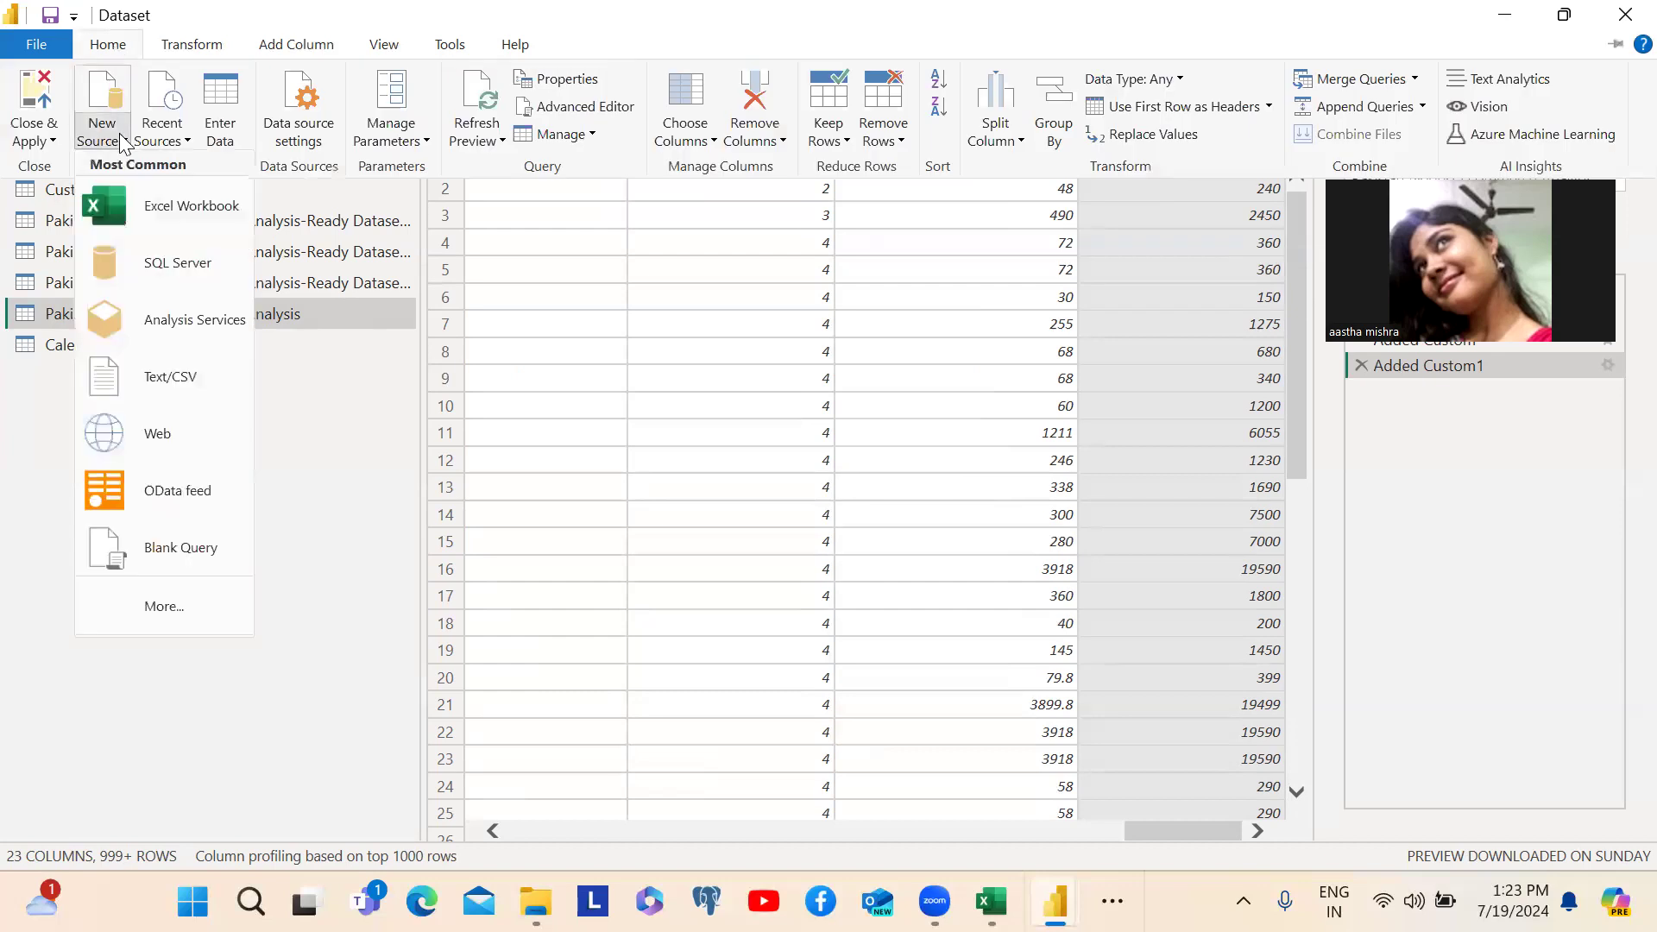
left_click(155, 551)
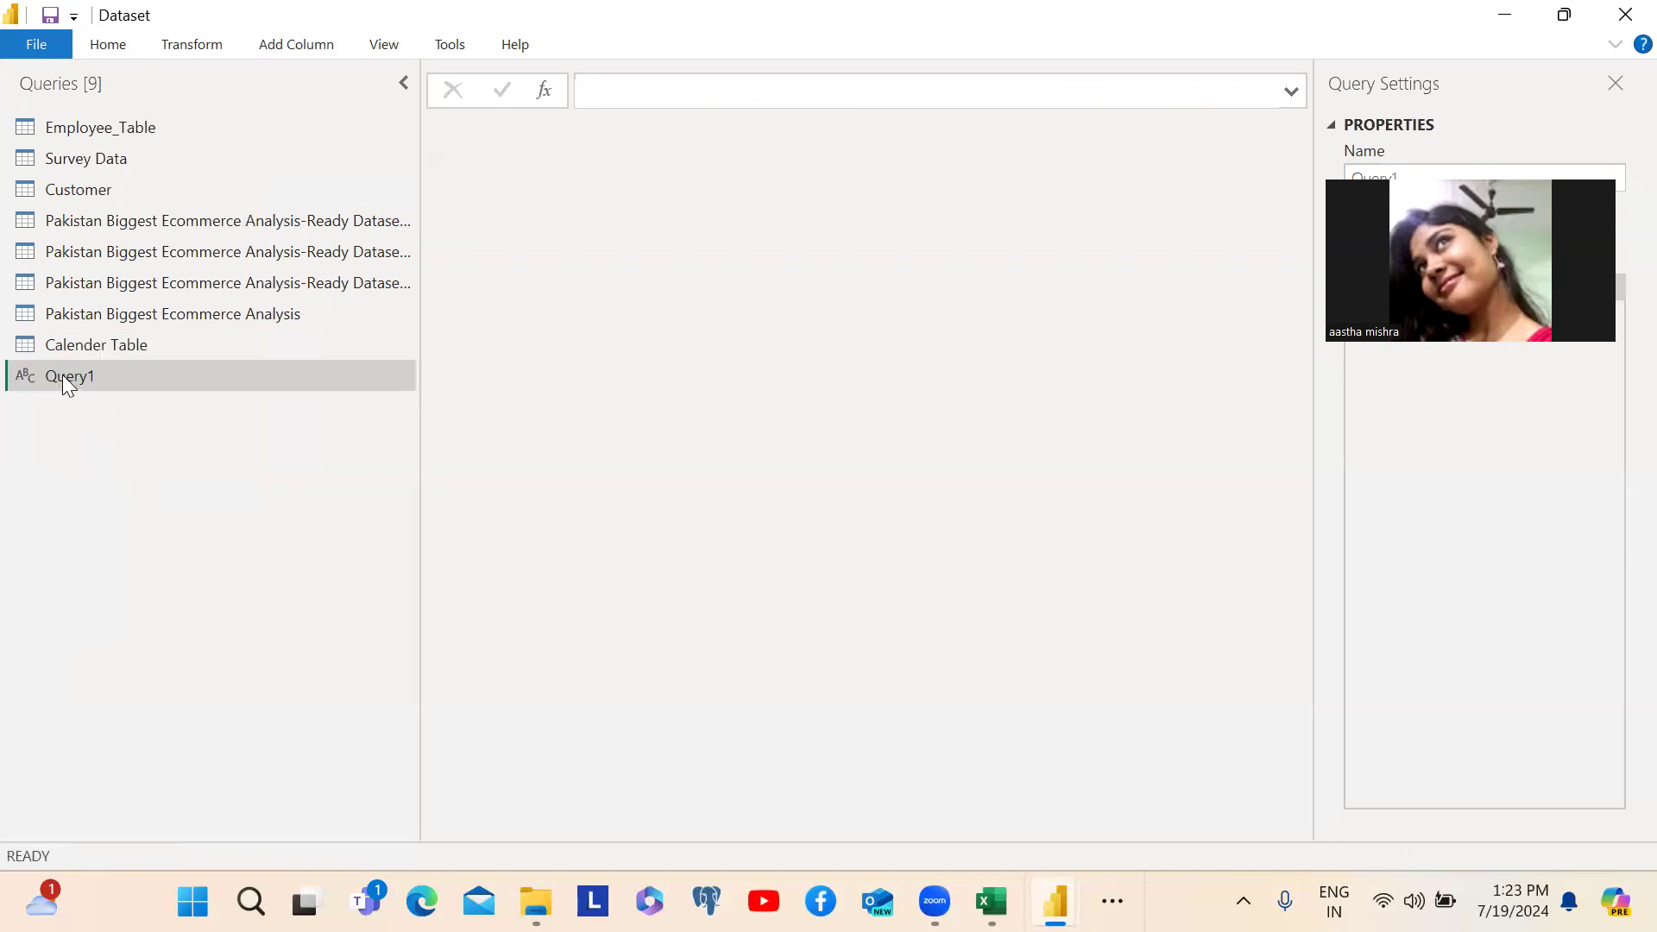
double_click(63, 378)
type("Tota")
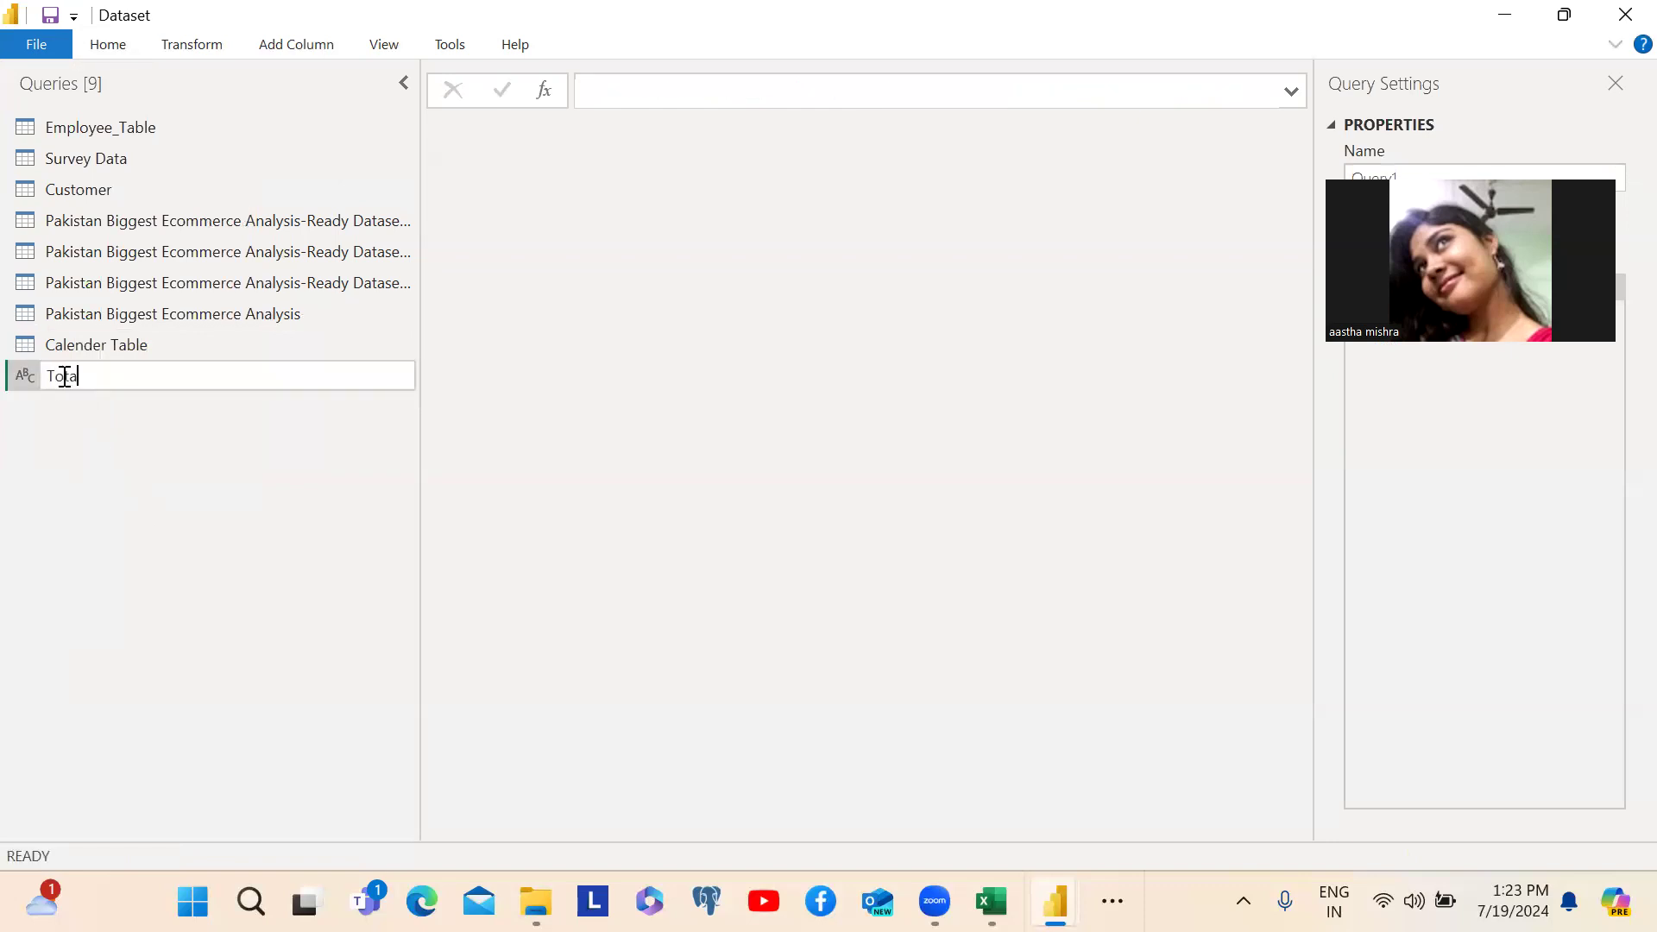
type("l Price")
key("Return")
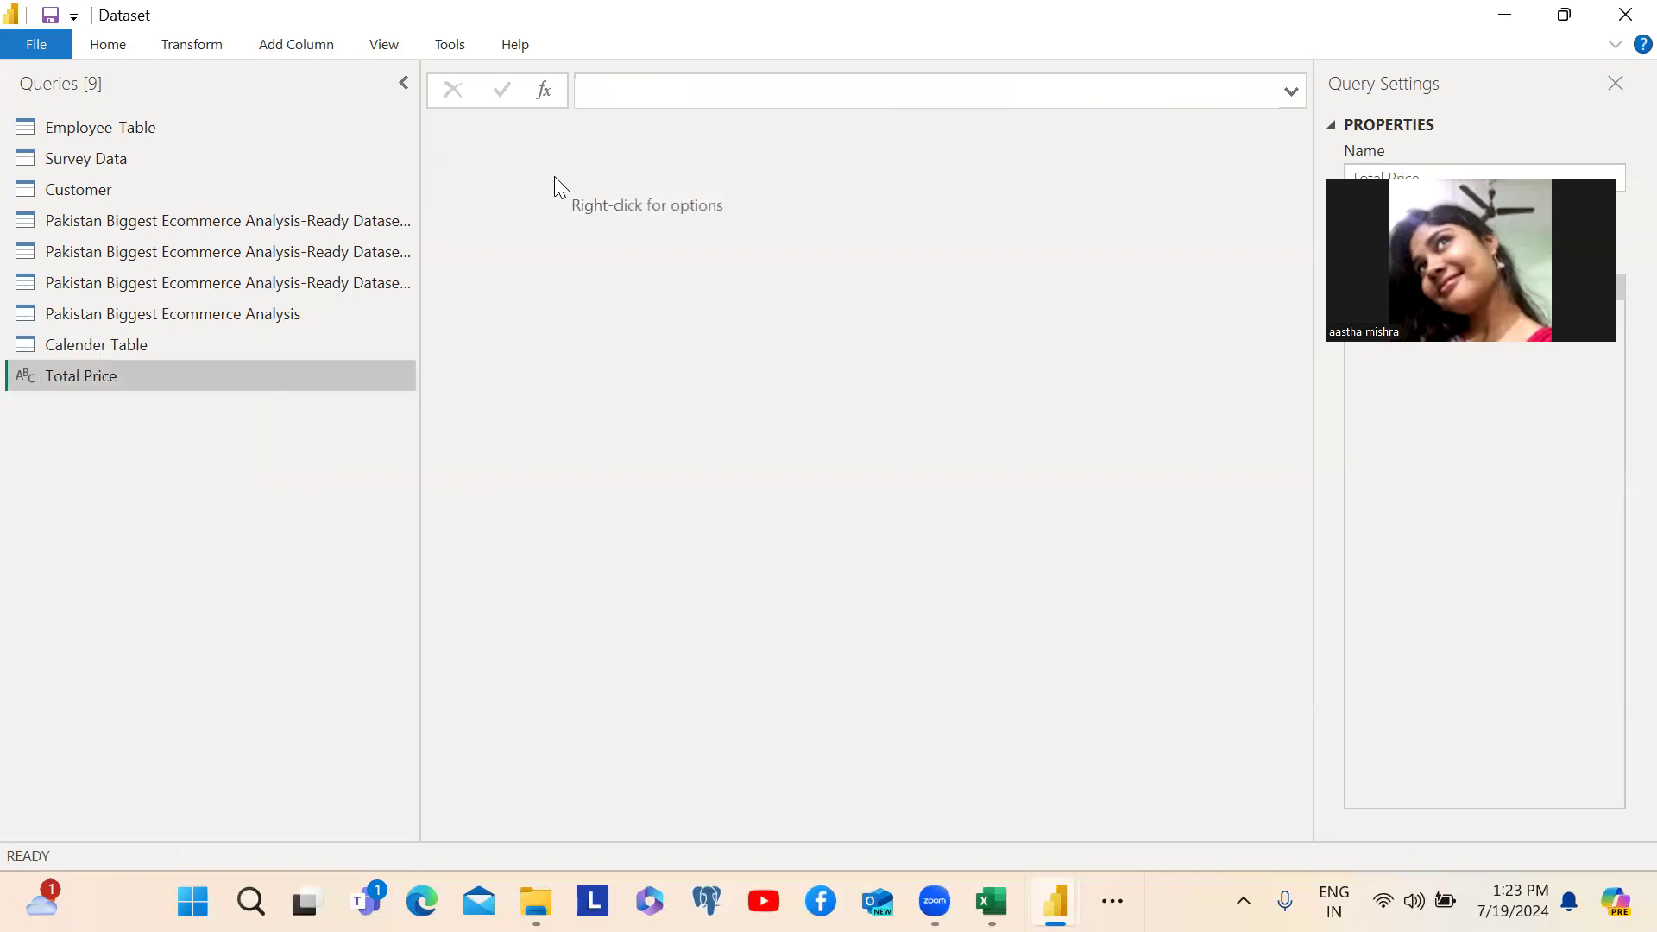
- Start the Total Price query's formula with the parameters price as number , quantity as number
left_click(608, 100)
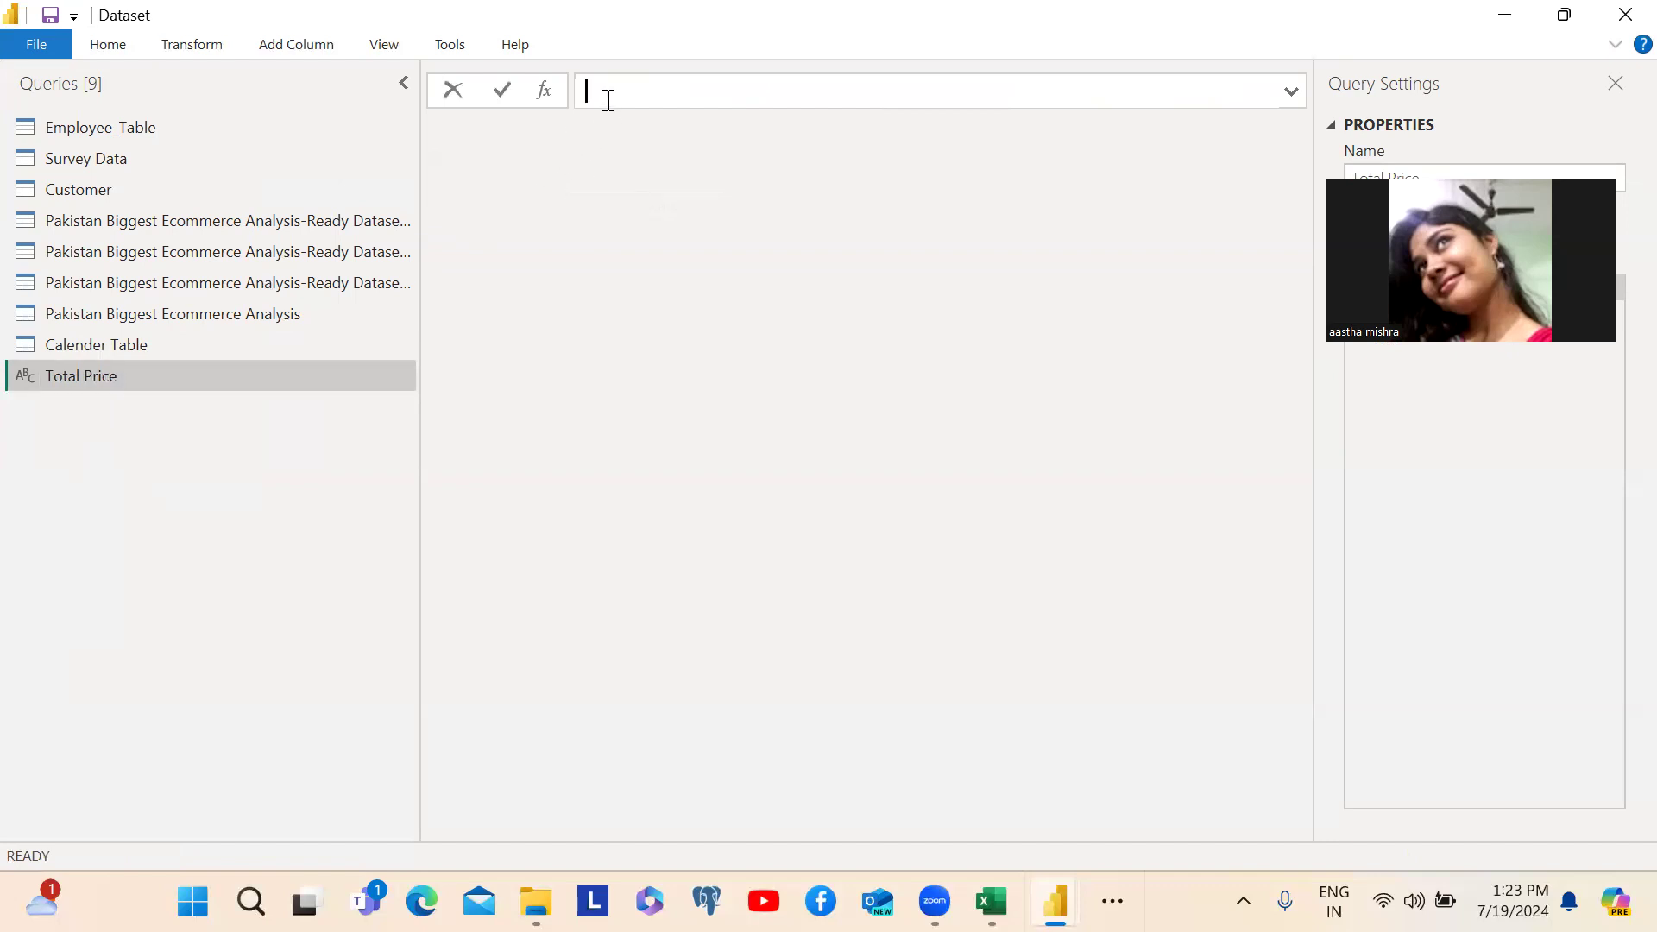
type("Pr")
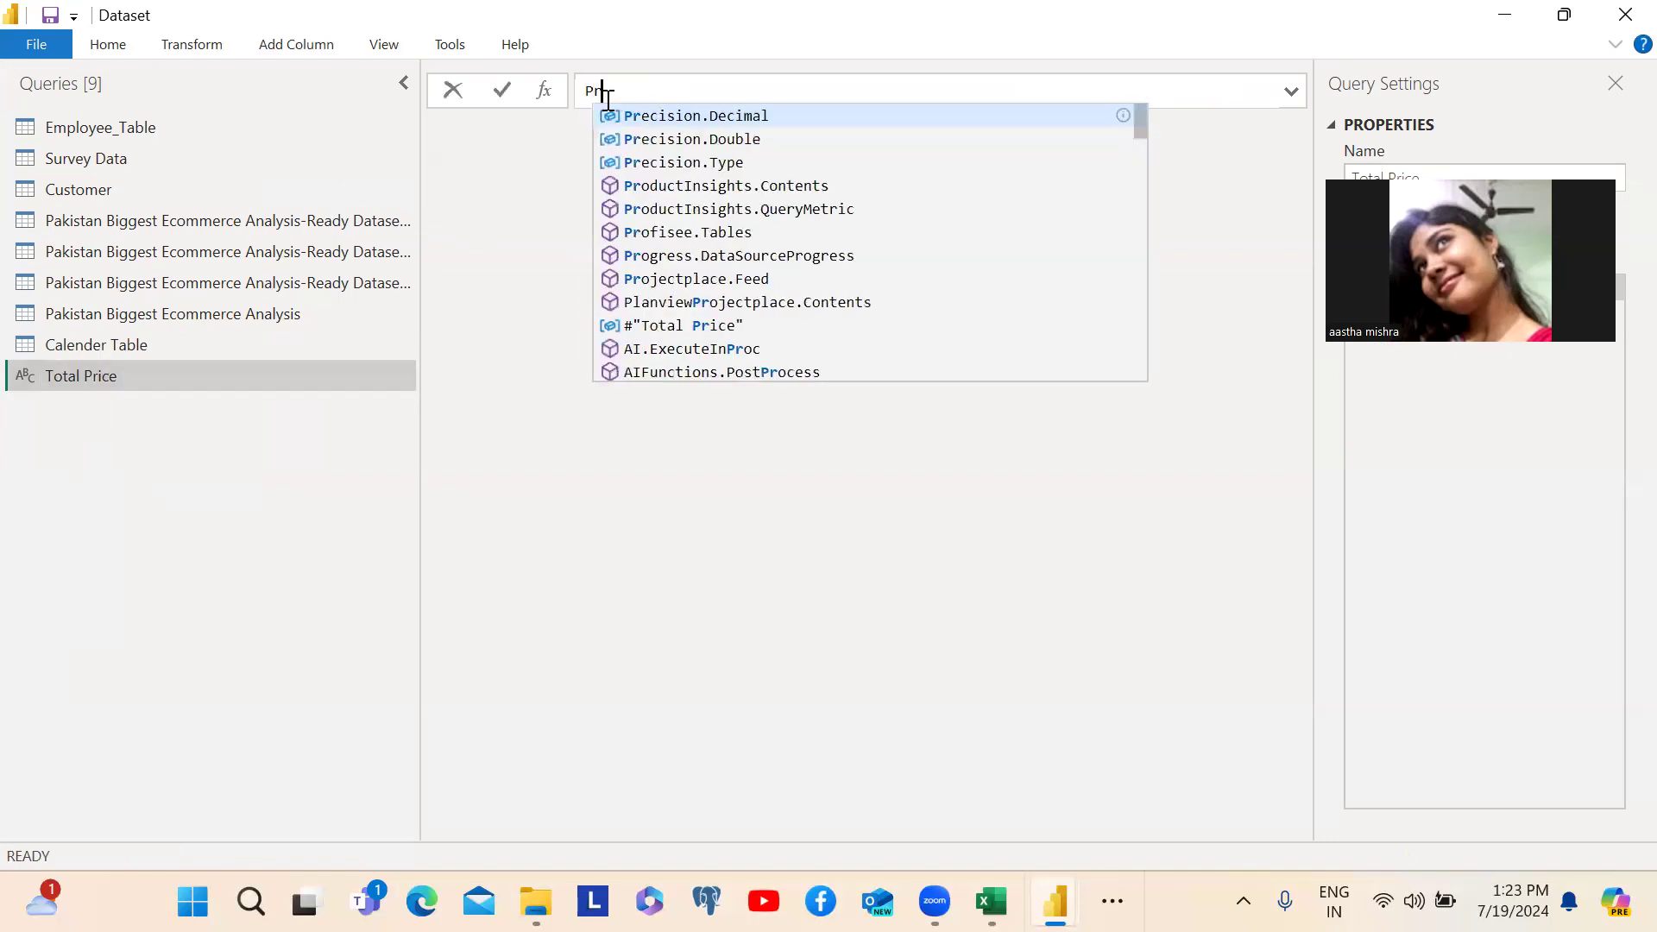
key("BackSpace")
key("BackSpace")
type("price as ")
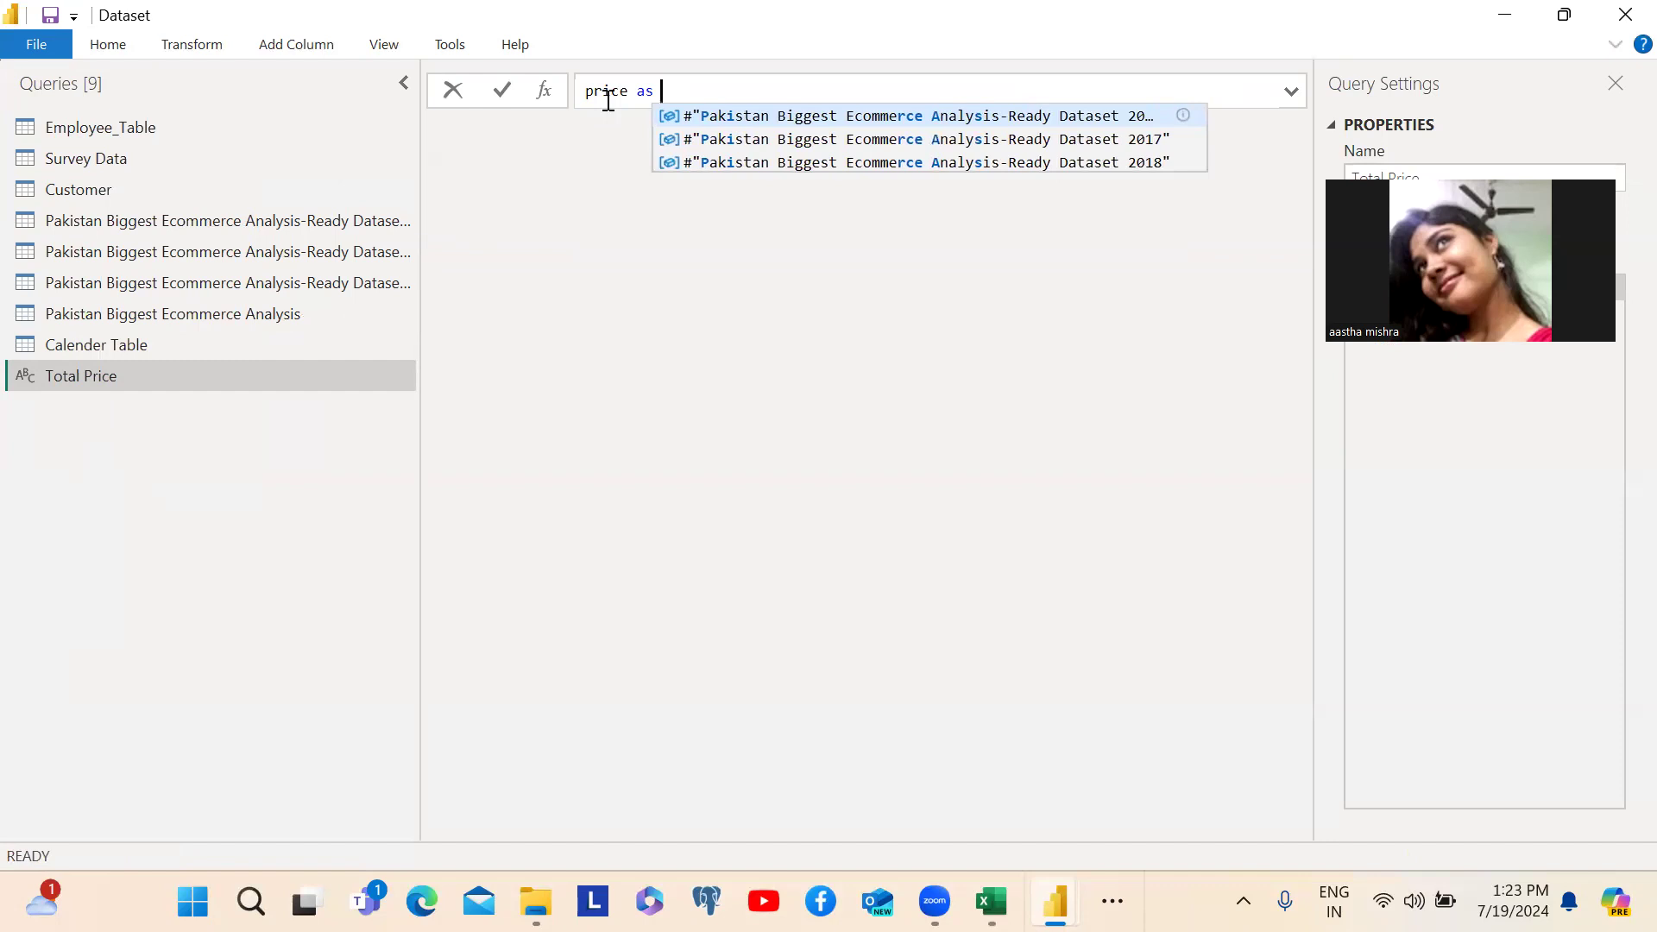
type("number ")
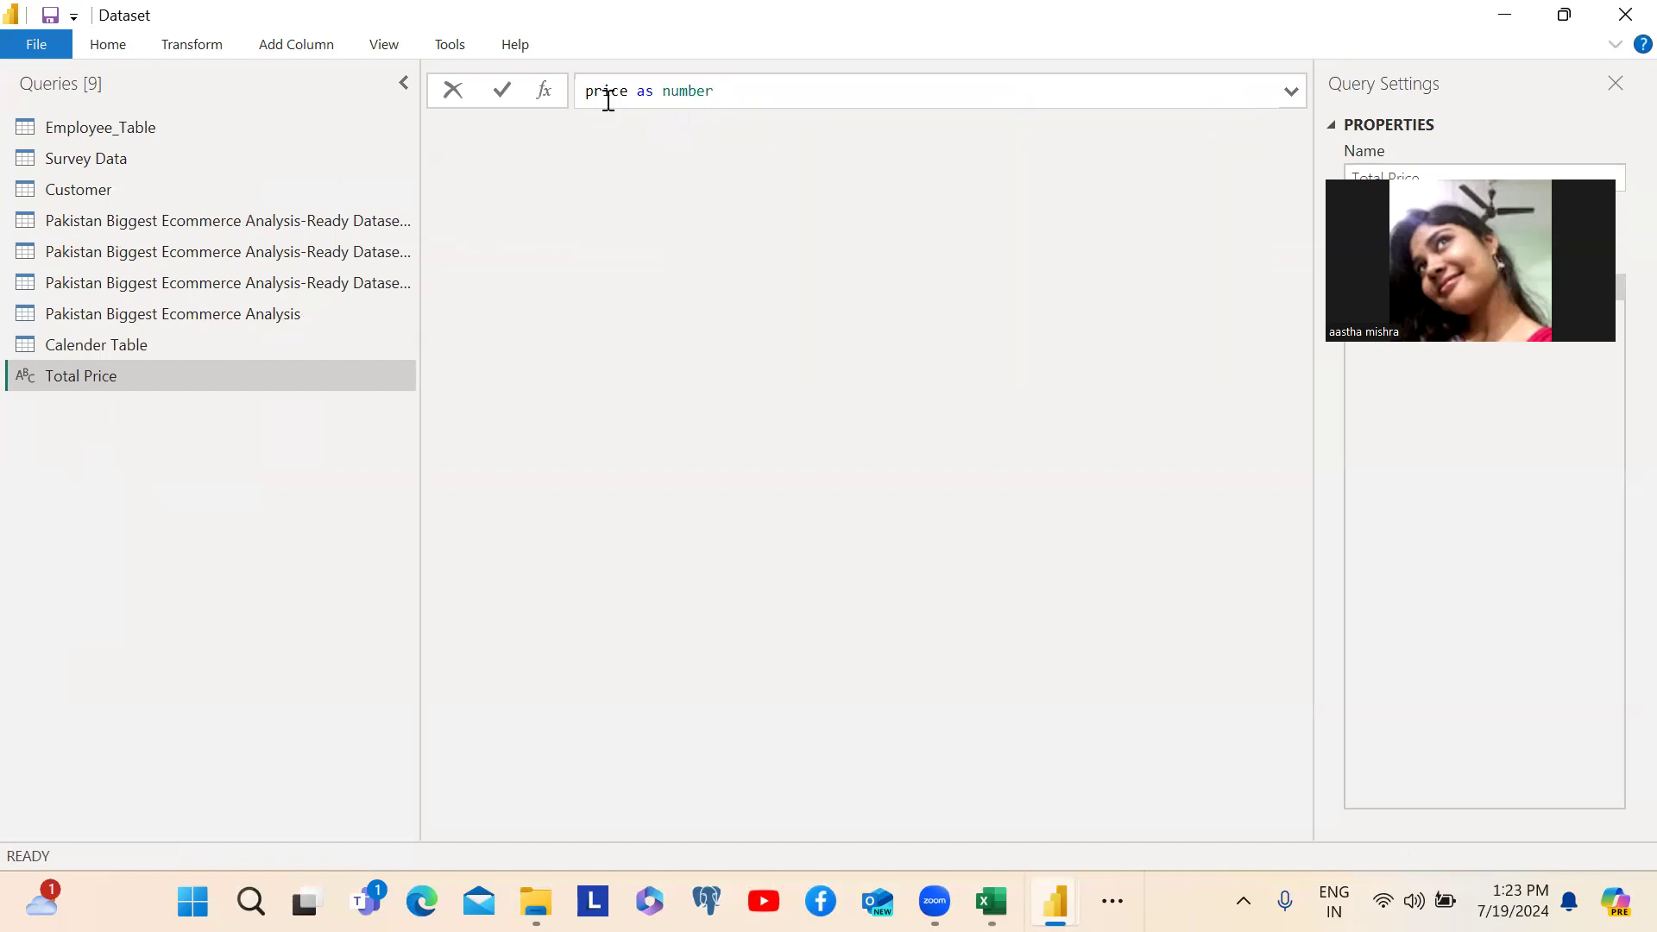
type(", quan")
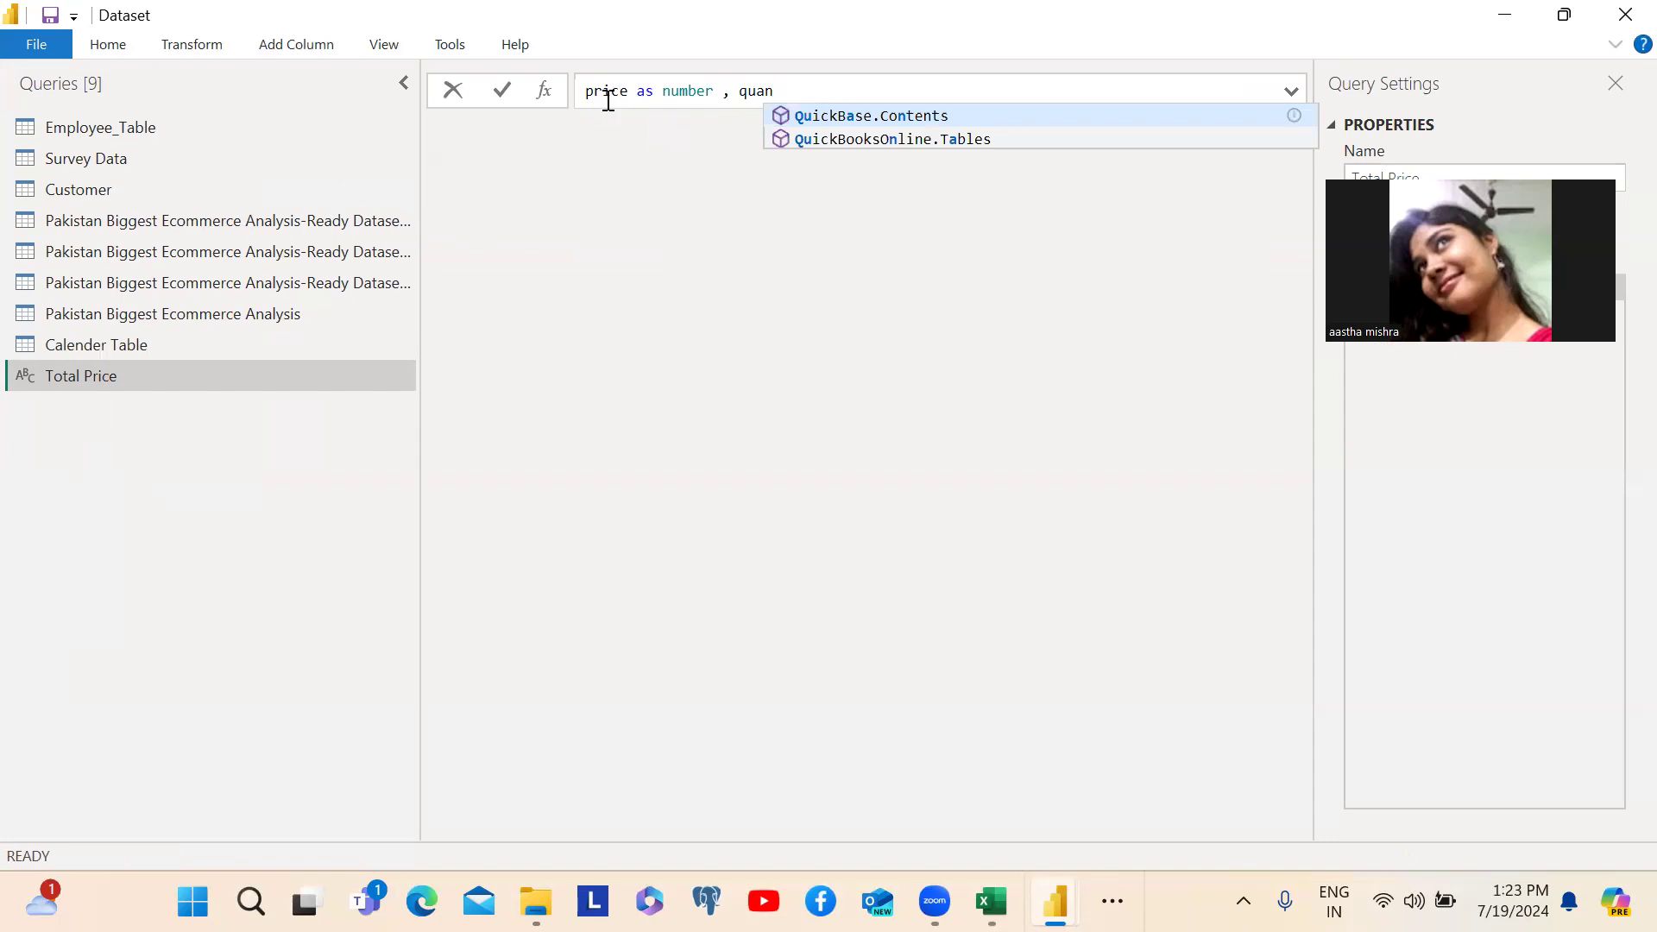
type("t")
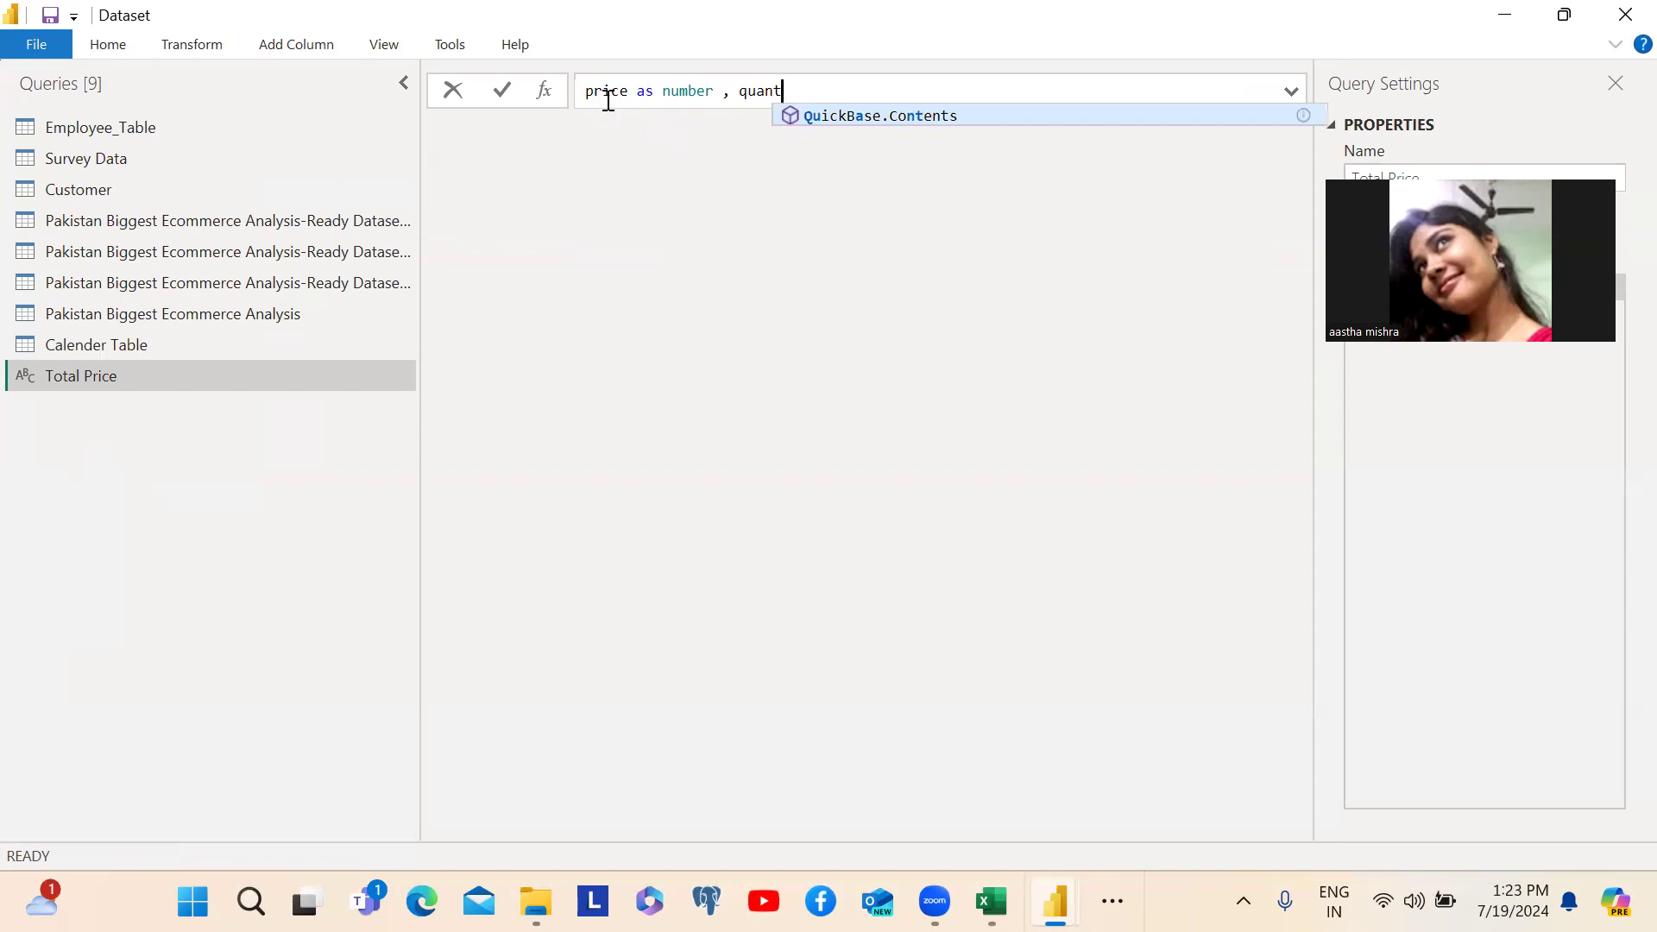
type("ity as")
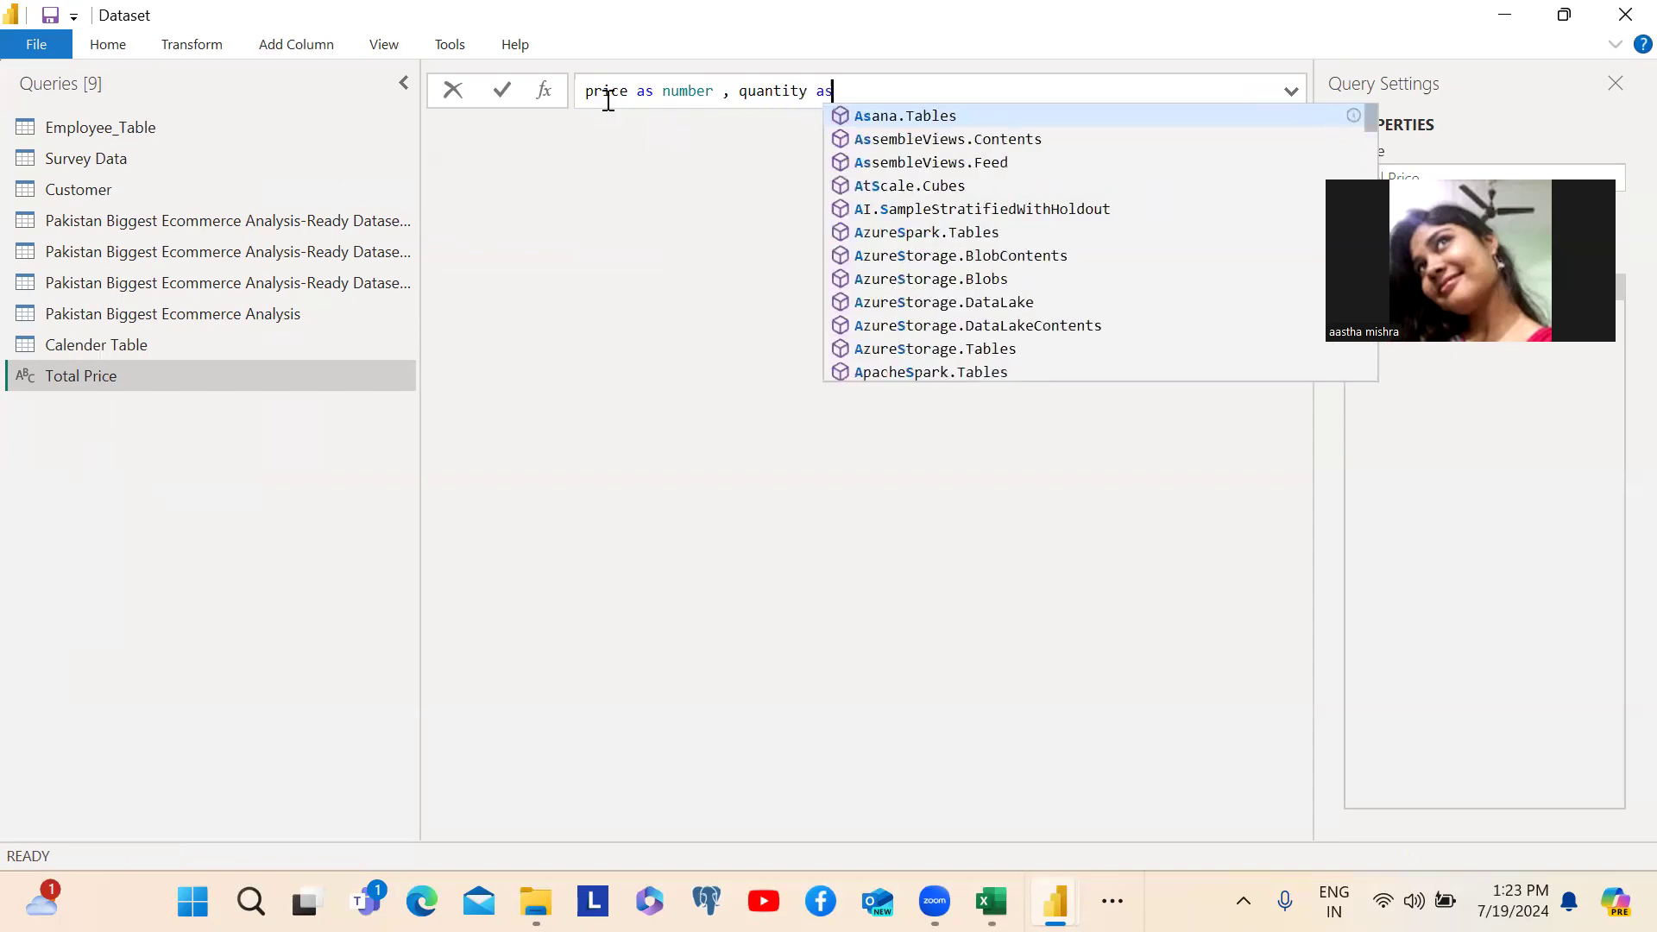
type(" number")
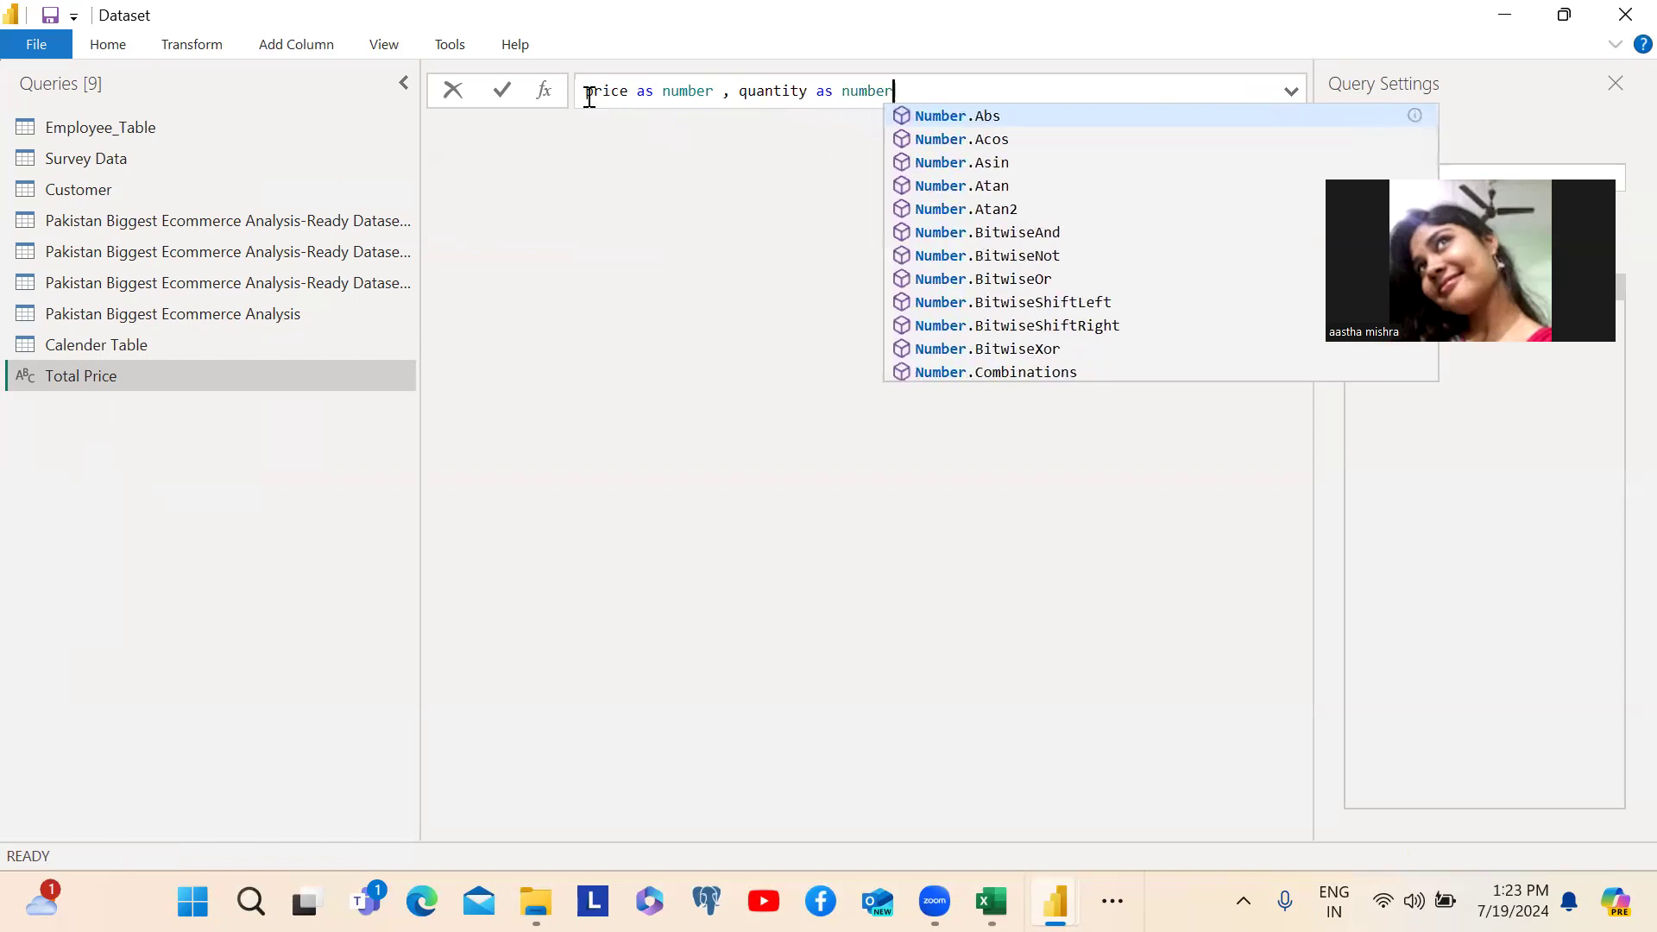
- Enclose the parameters in parentheses, complete the Total Price formula with => price*quantity, and commit it
left_click(590, 97)
type("(")
left_click(929, 89)
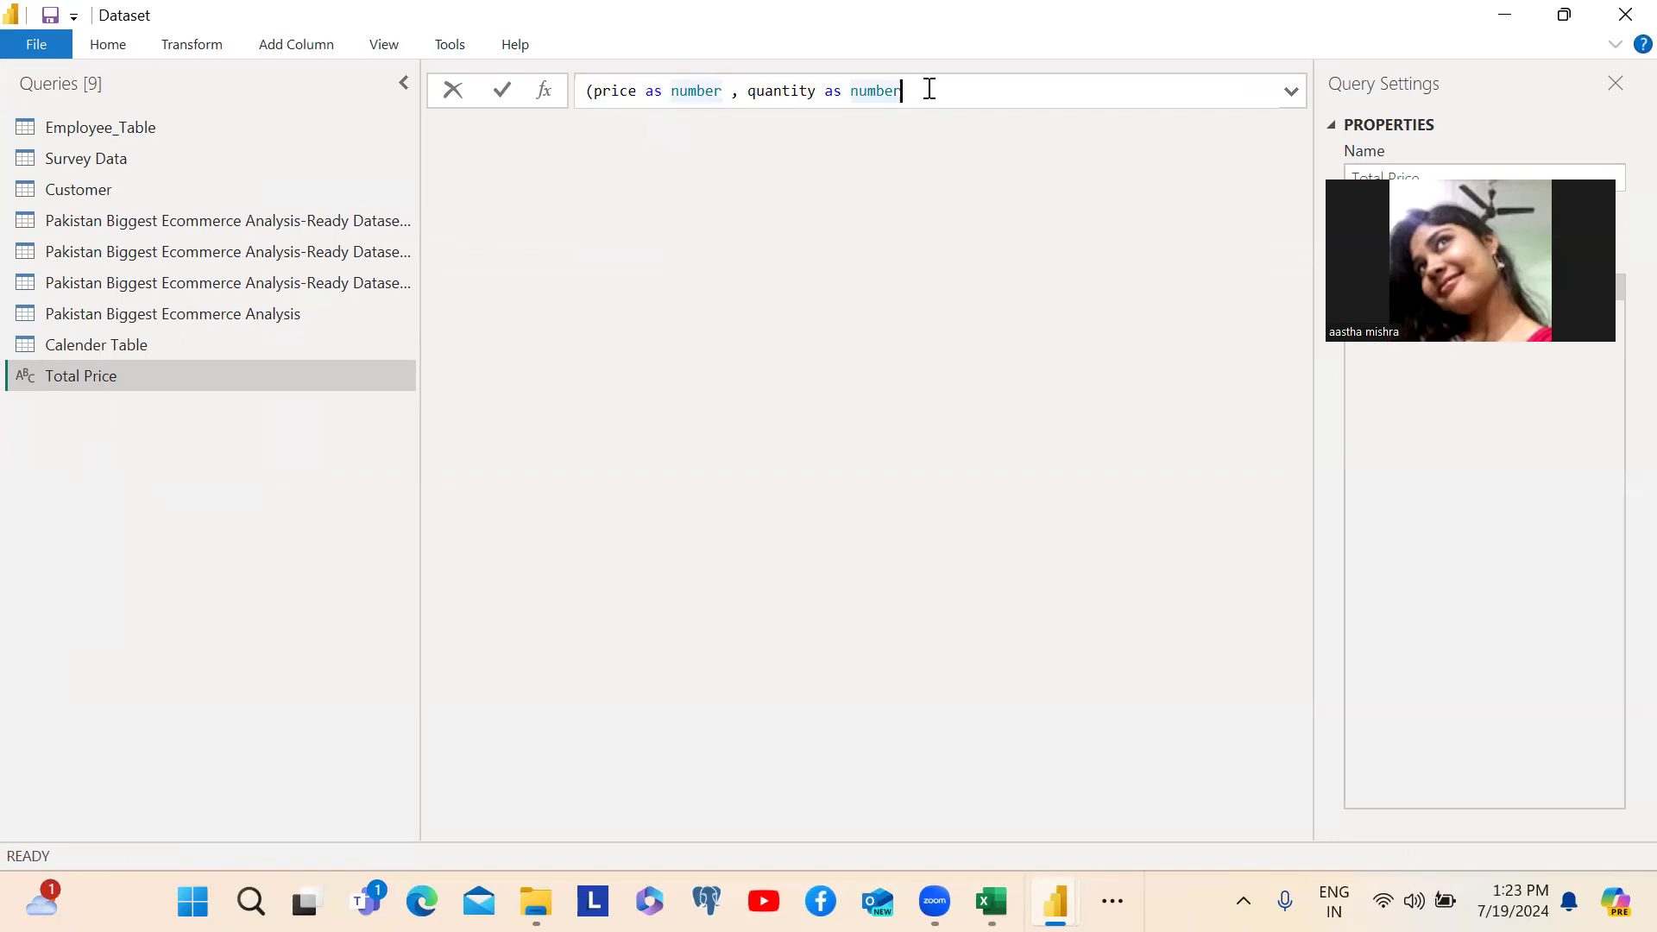
type(") => price")
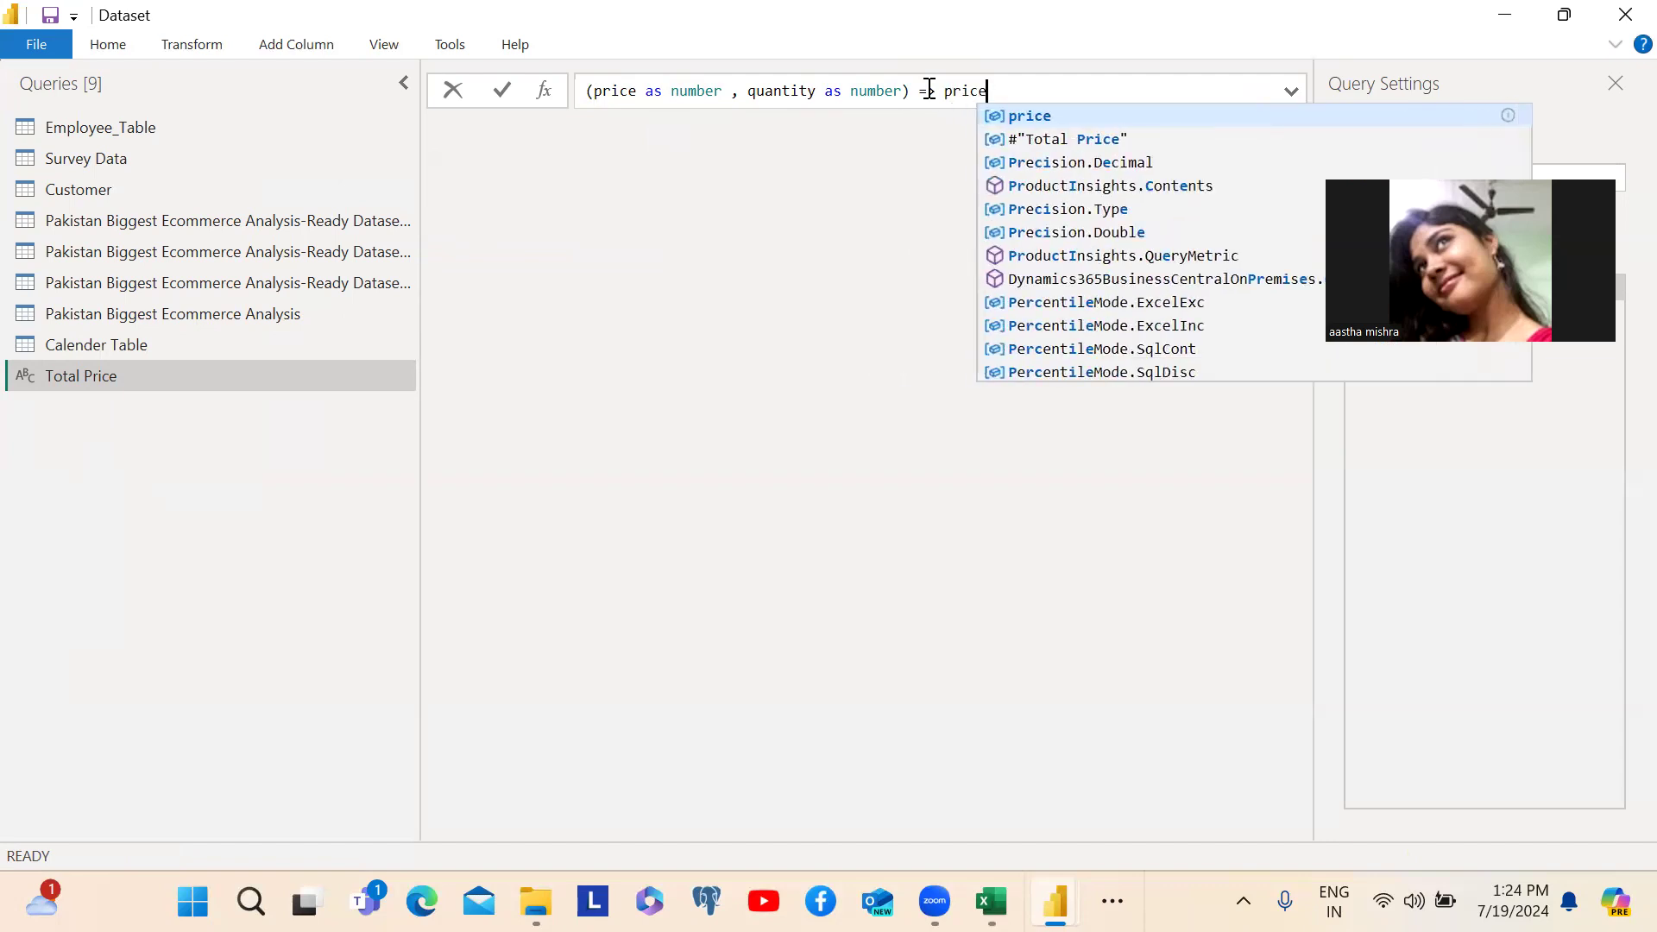
type("*")
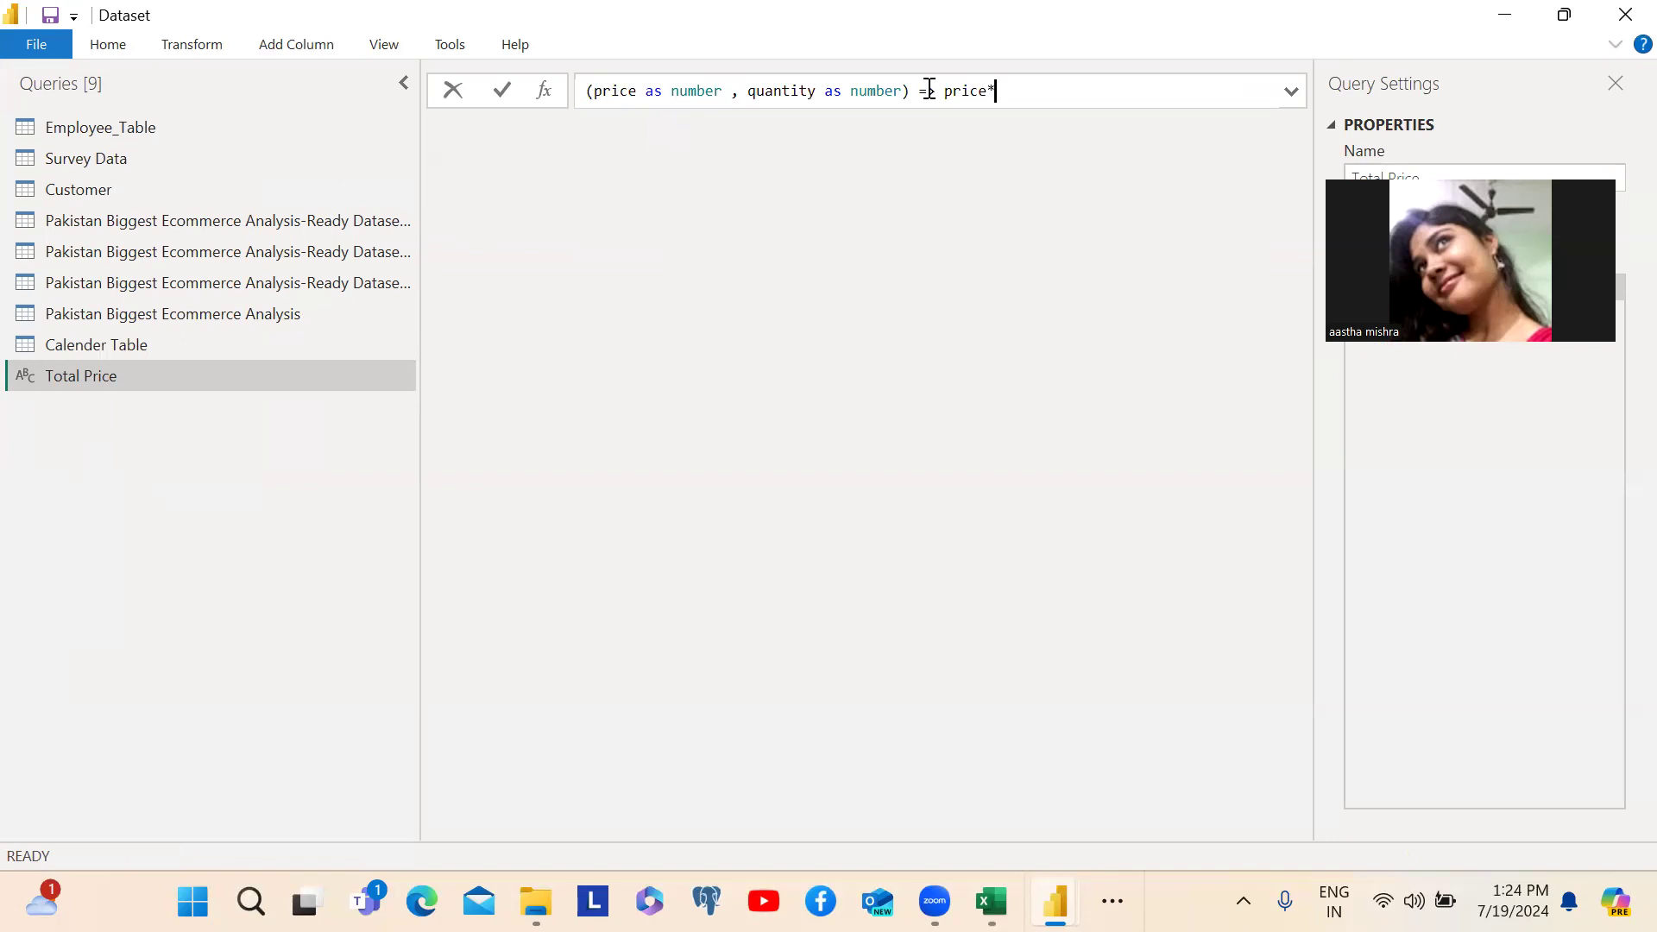
type("quantity")
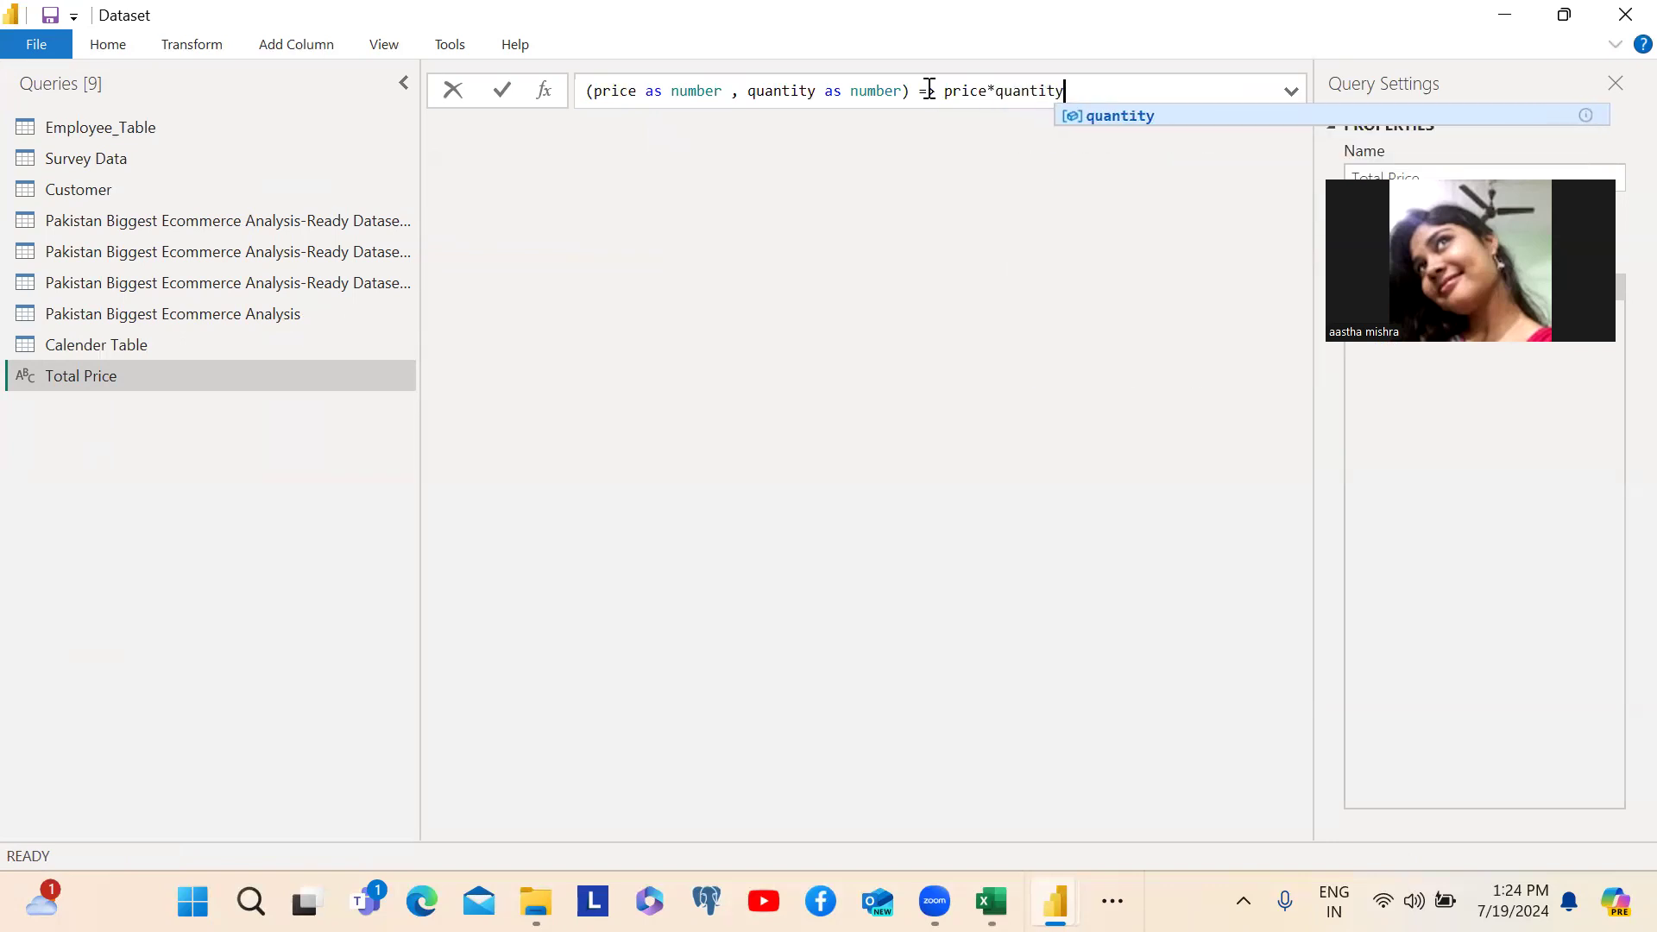
key("Escape")
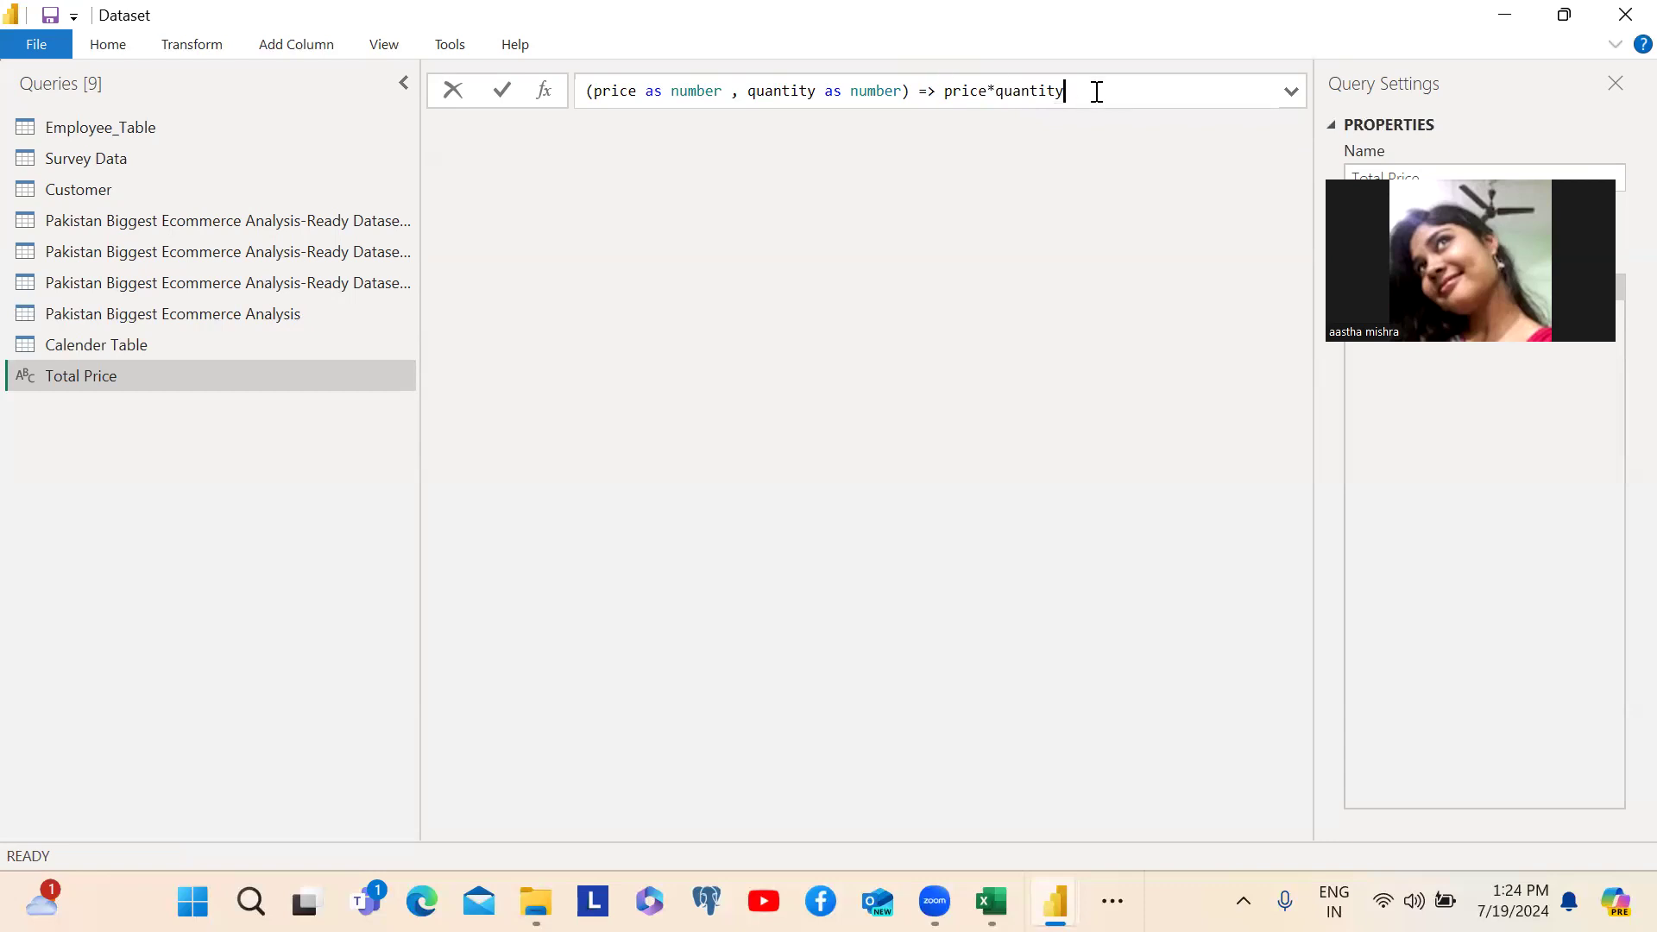
key("Return")
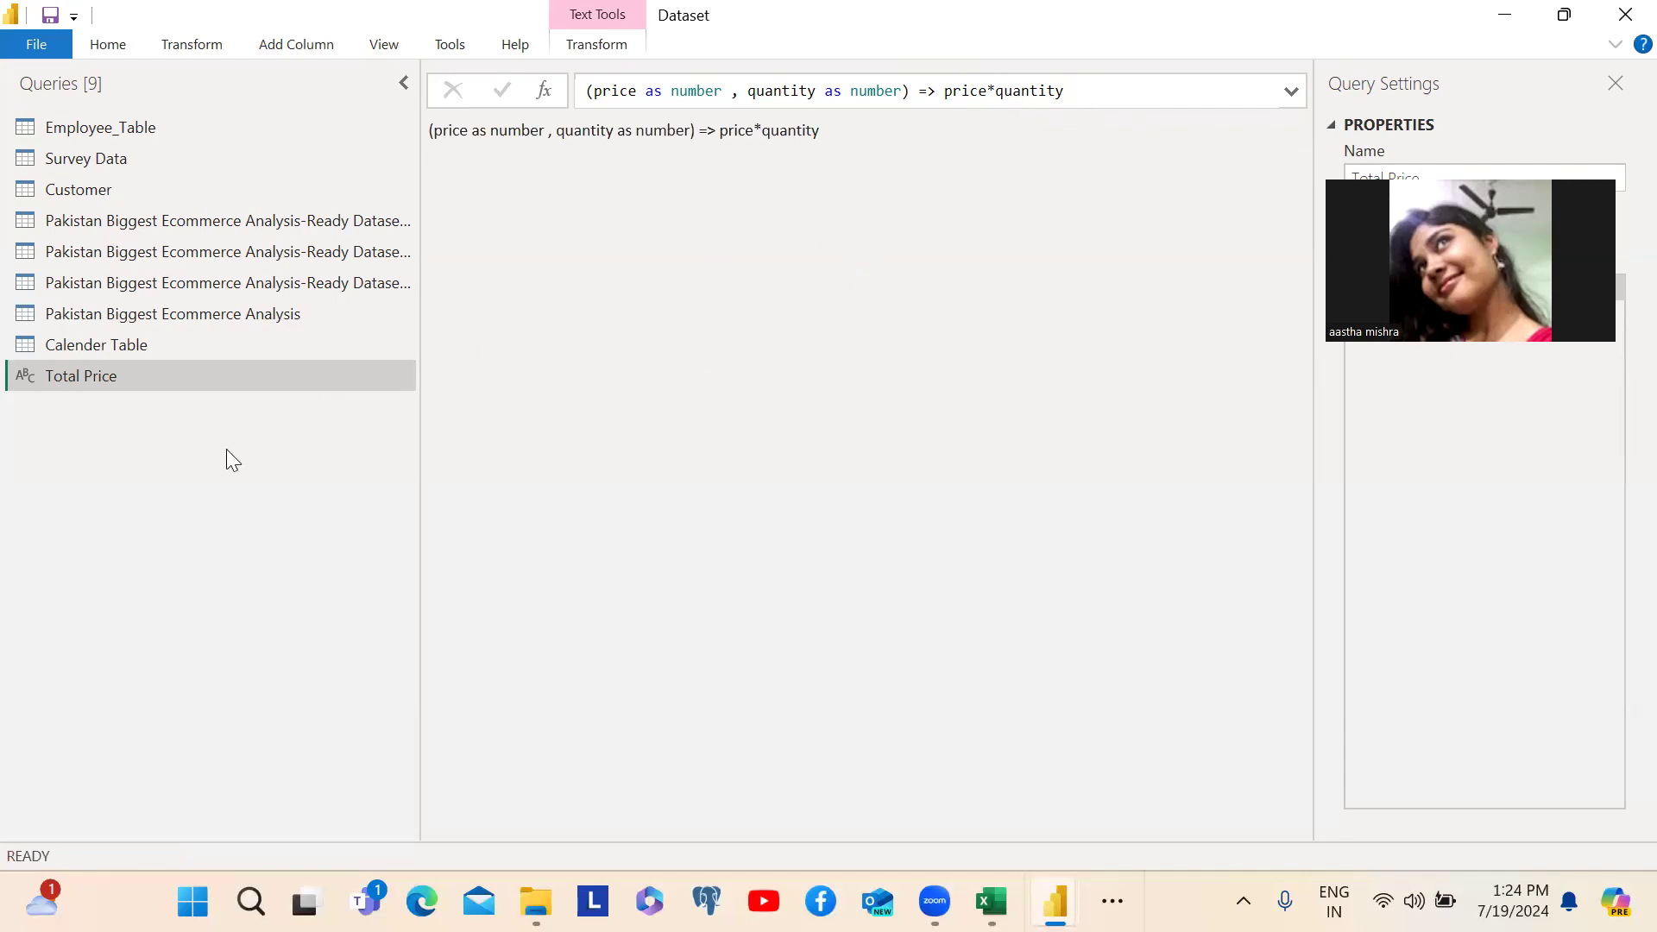
left_click(86, 189)
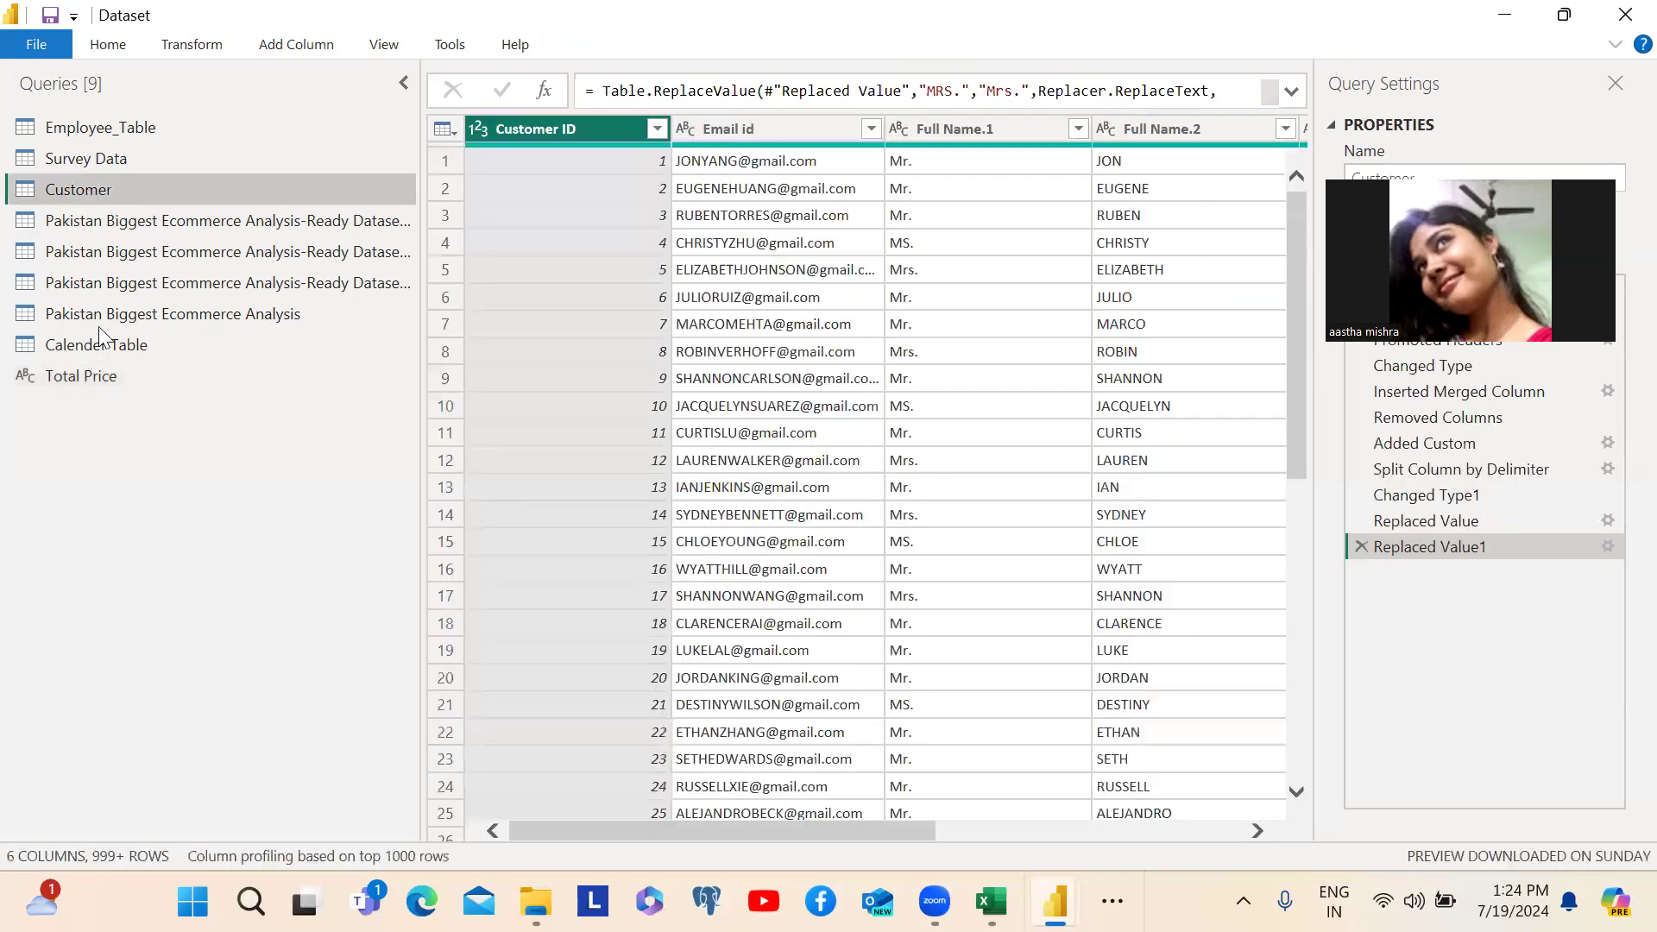
left_click(100, 314)
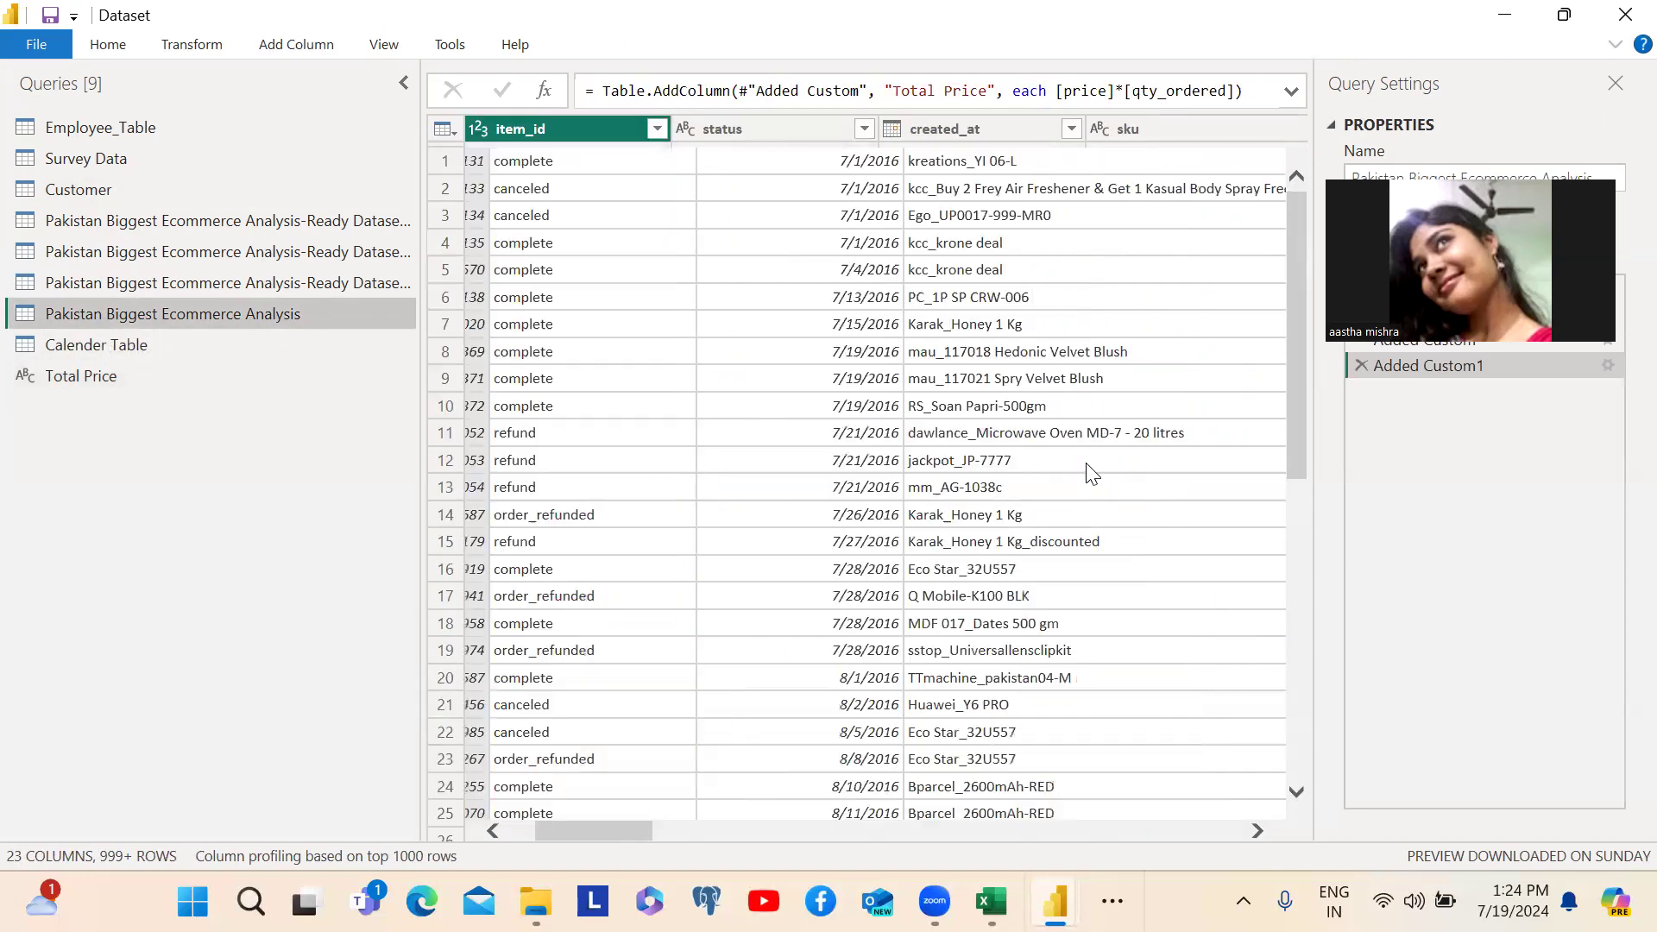
scroll(1087, 471, "right", 4)
scroll(1089, 472, "right", 3)
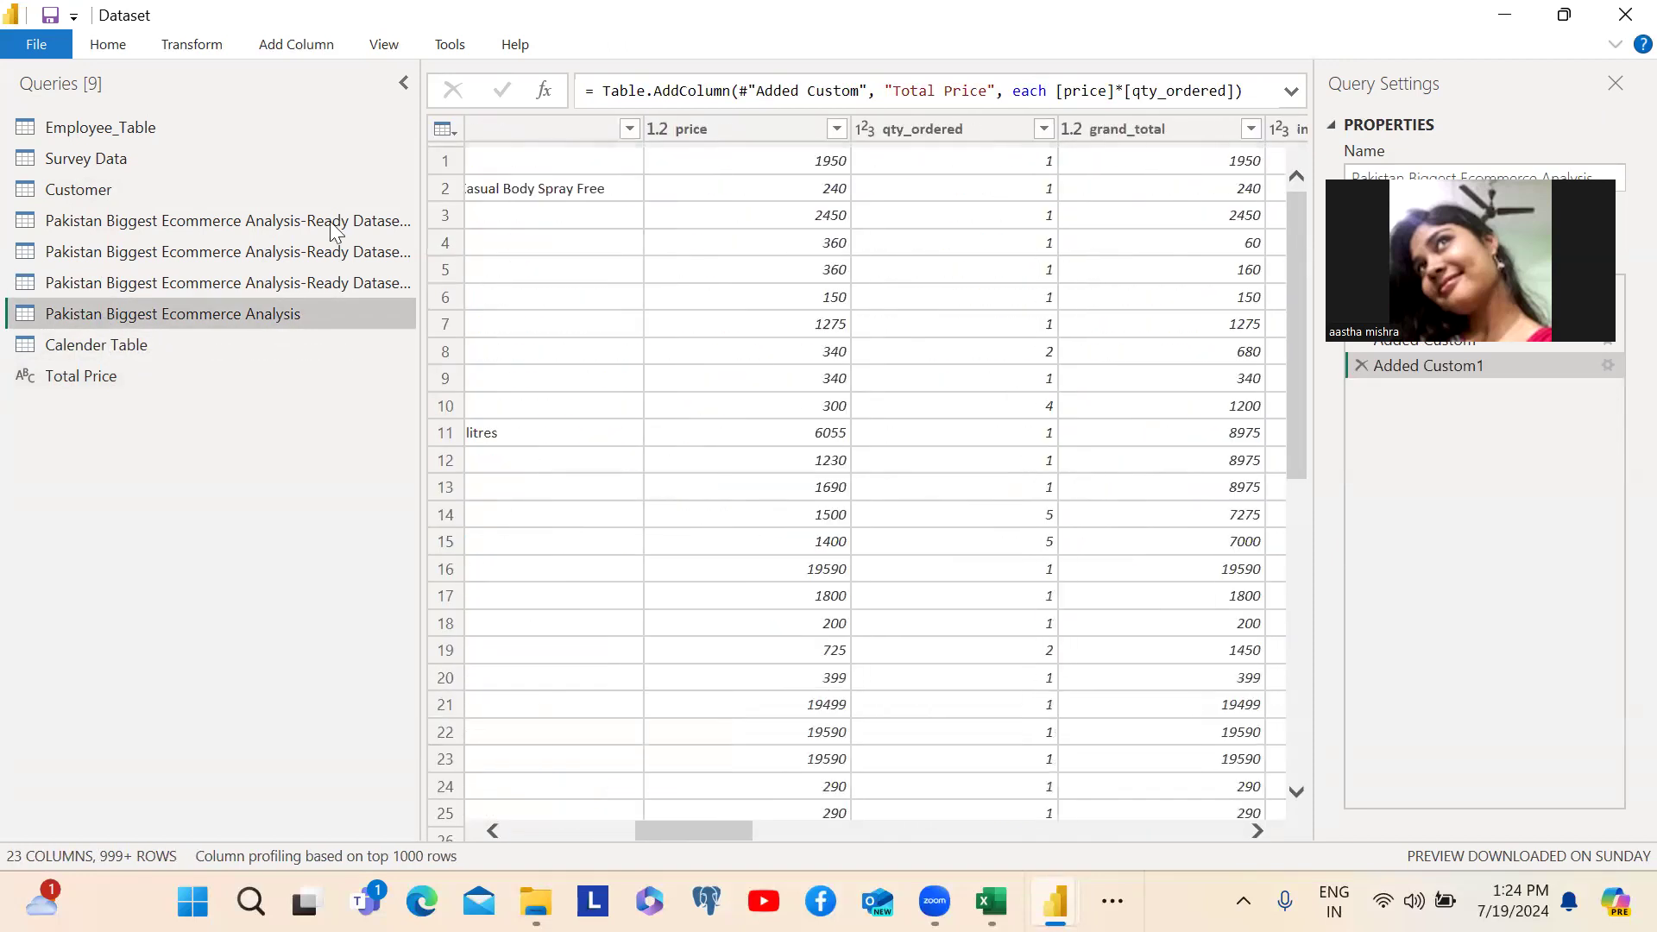
left_click(176, 50)
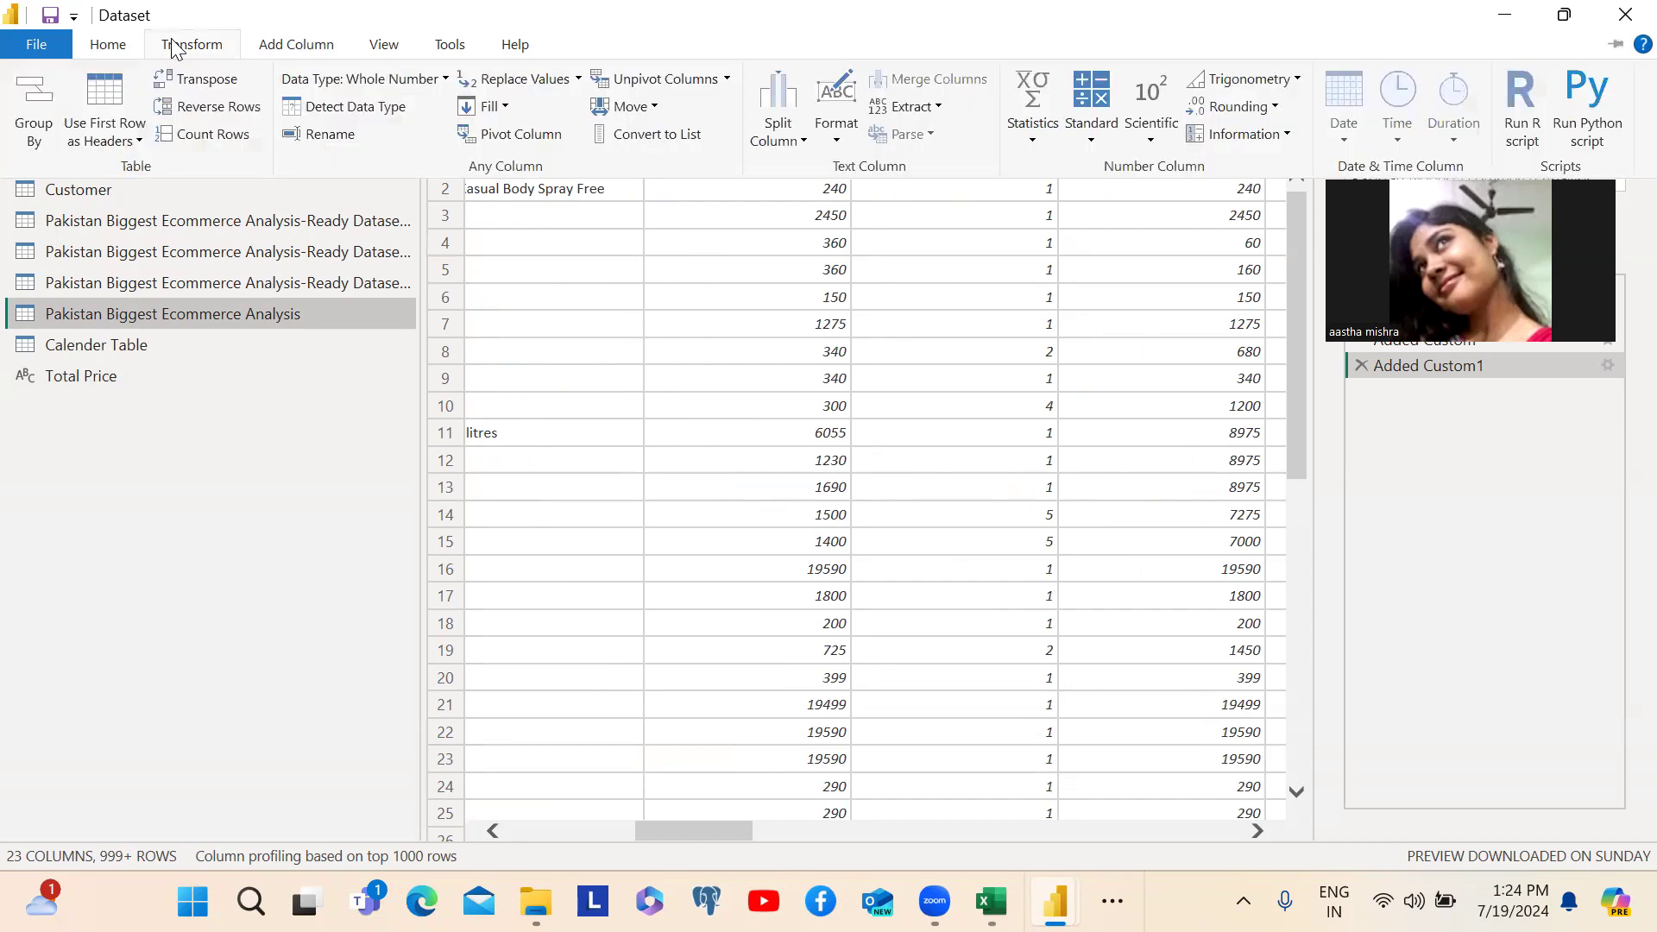
left_click(299, 51)
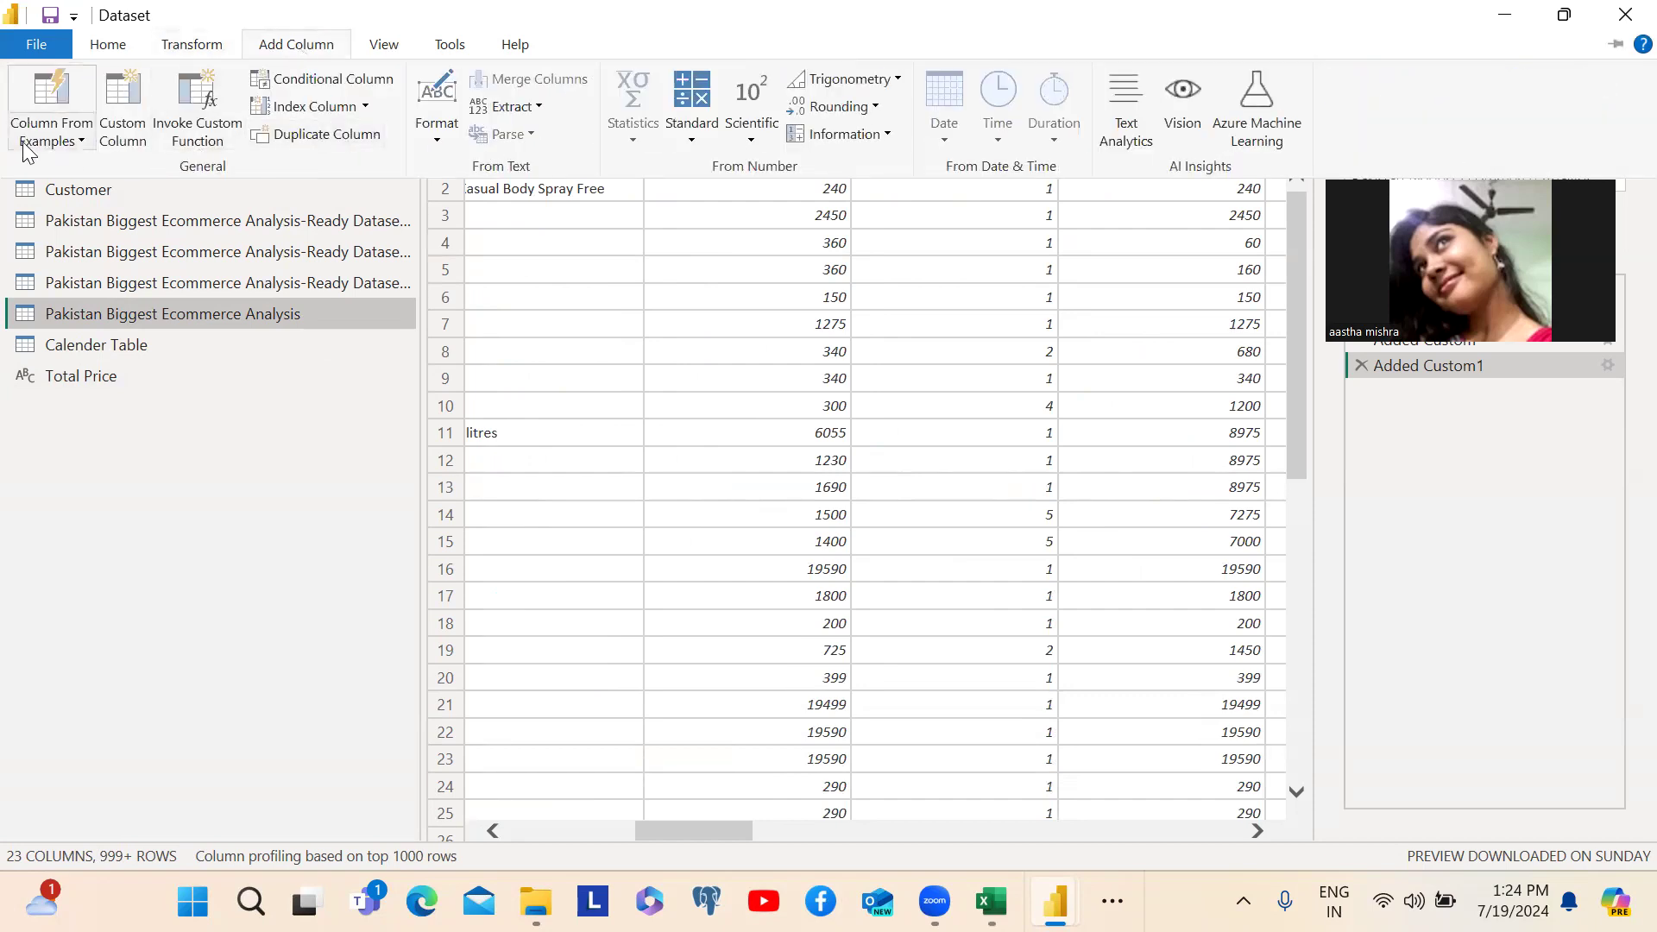
left_click(218, 137)
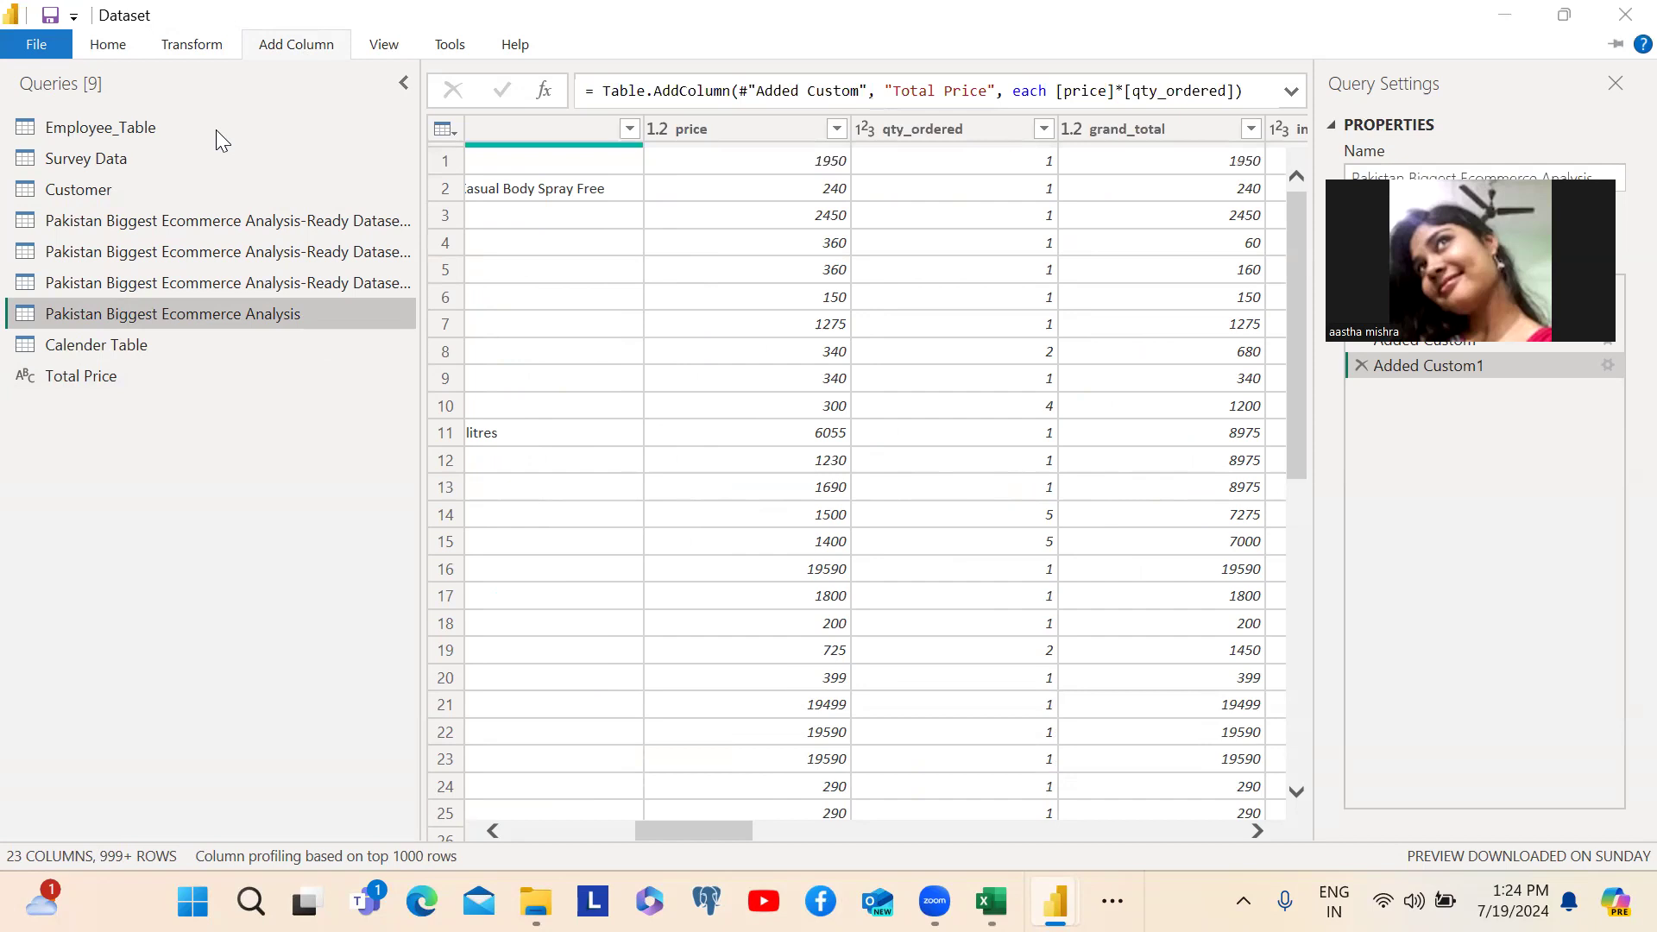
double_click(497, 407)
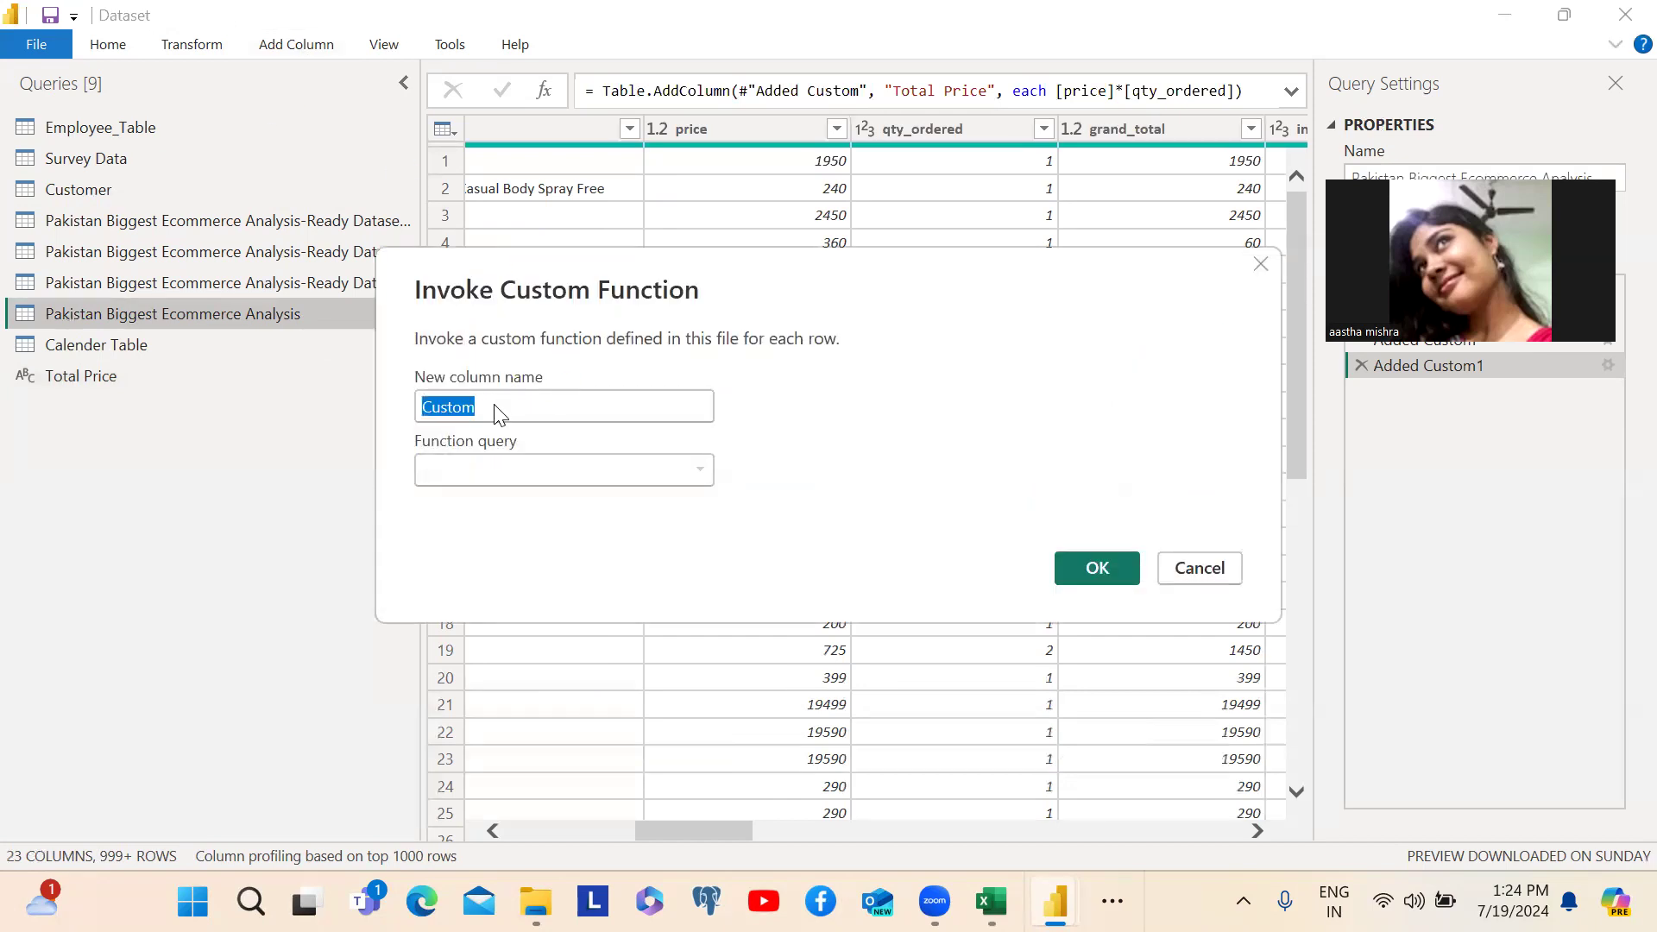
type("P")
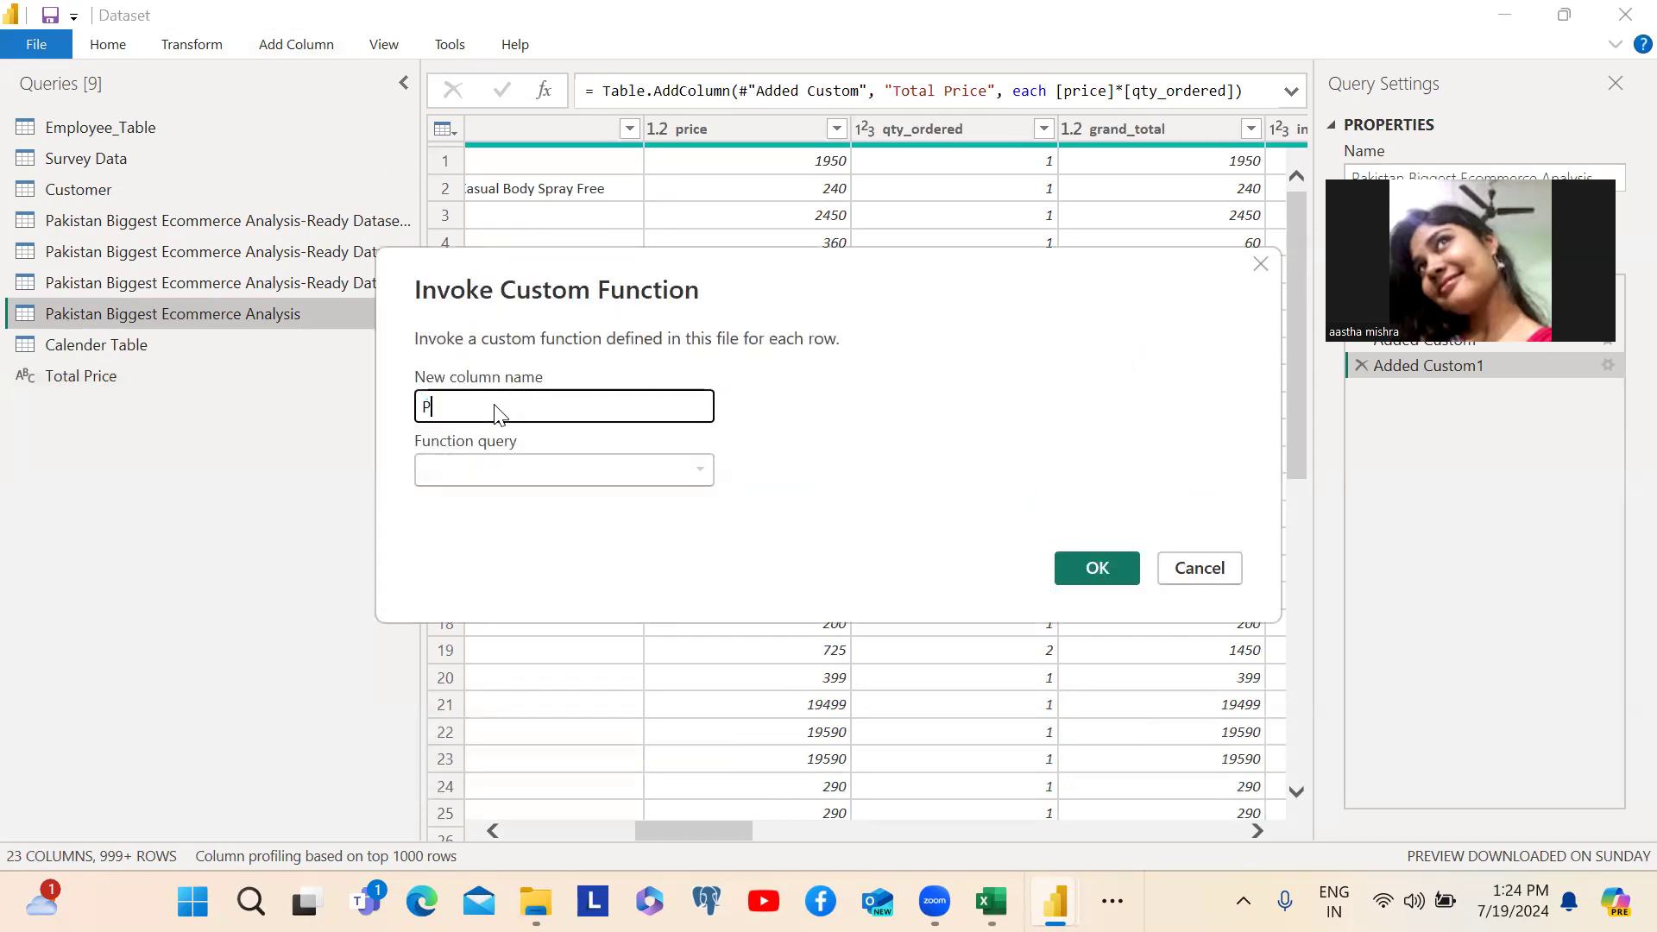
type("rice Overall")
left_click(561, 464)
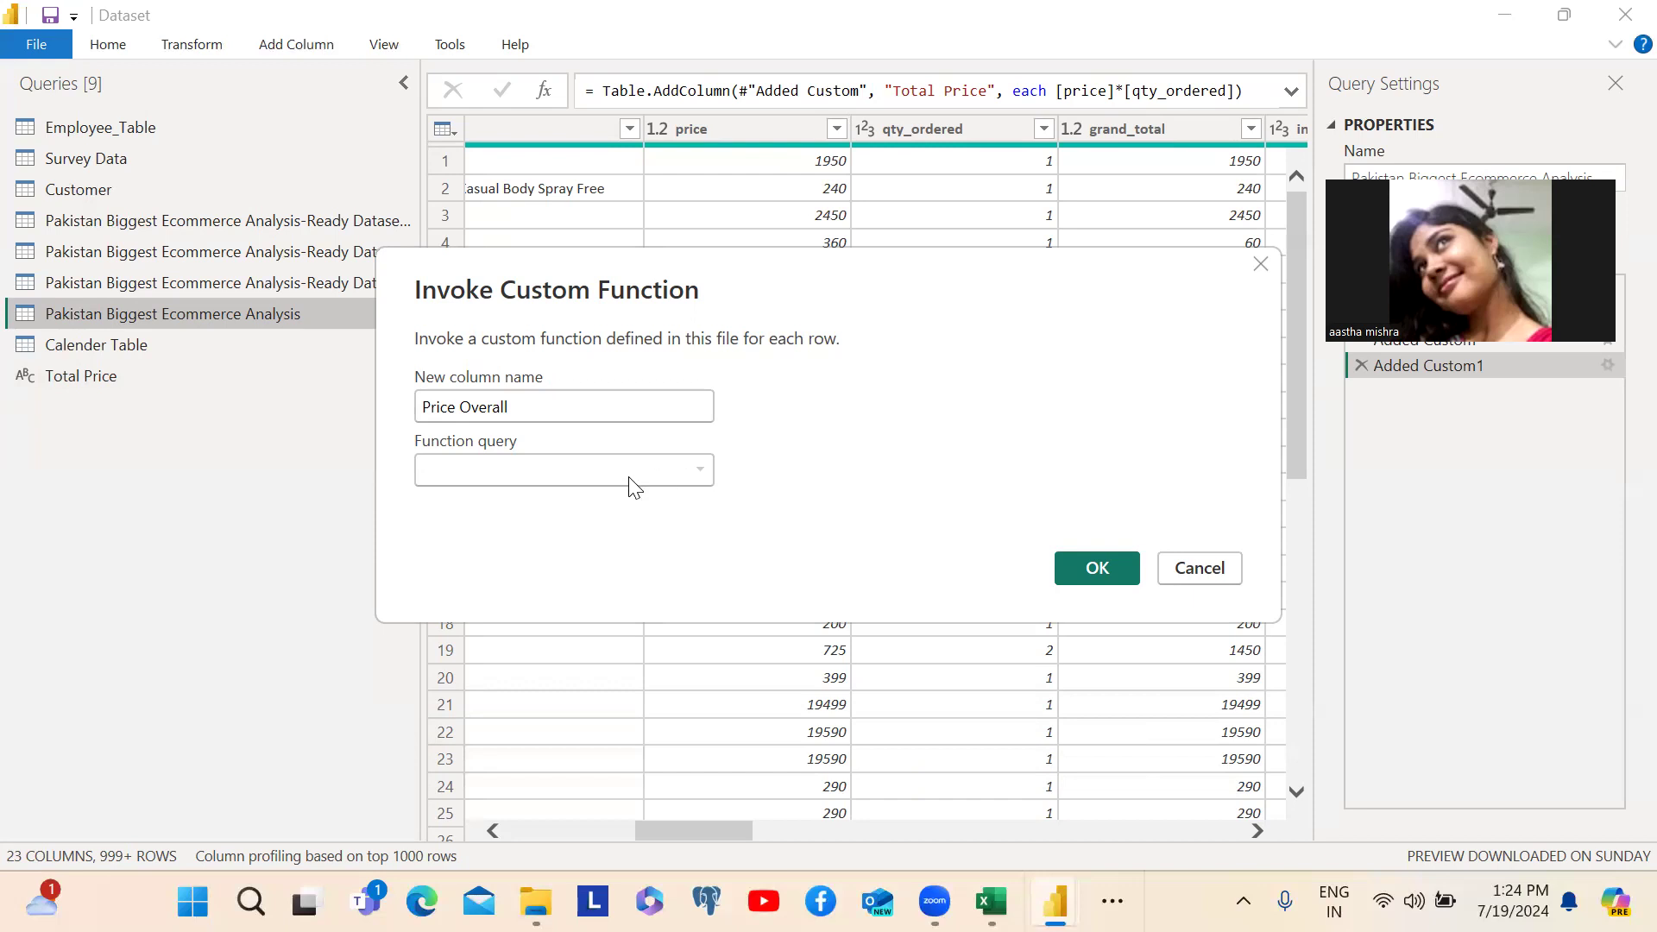
left_click(1203, 579)
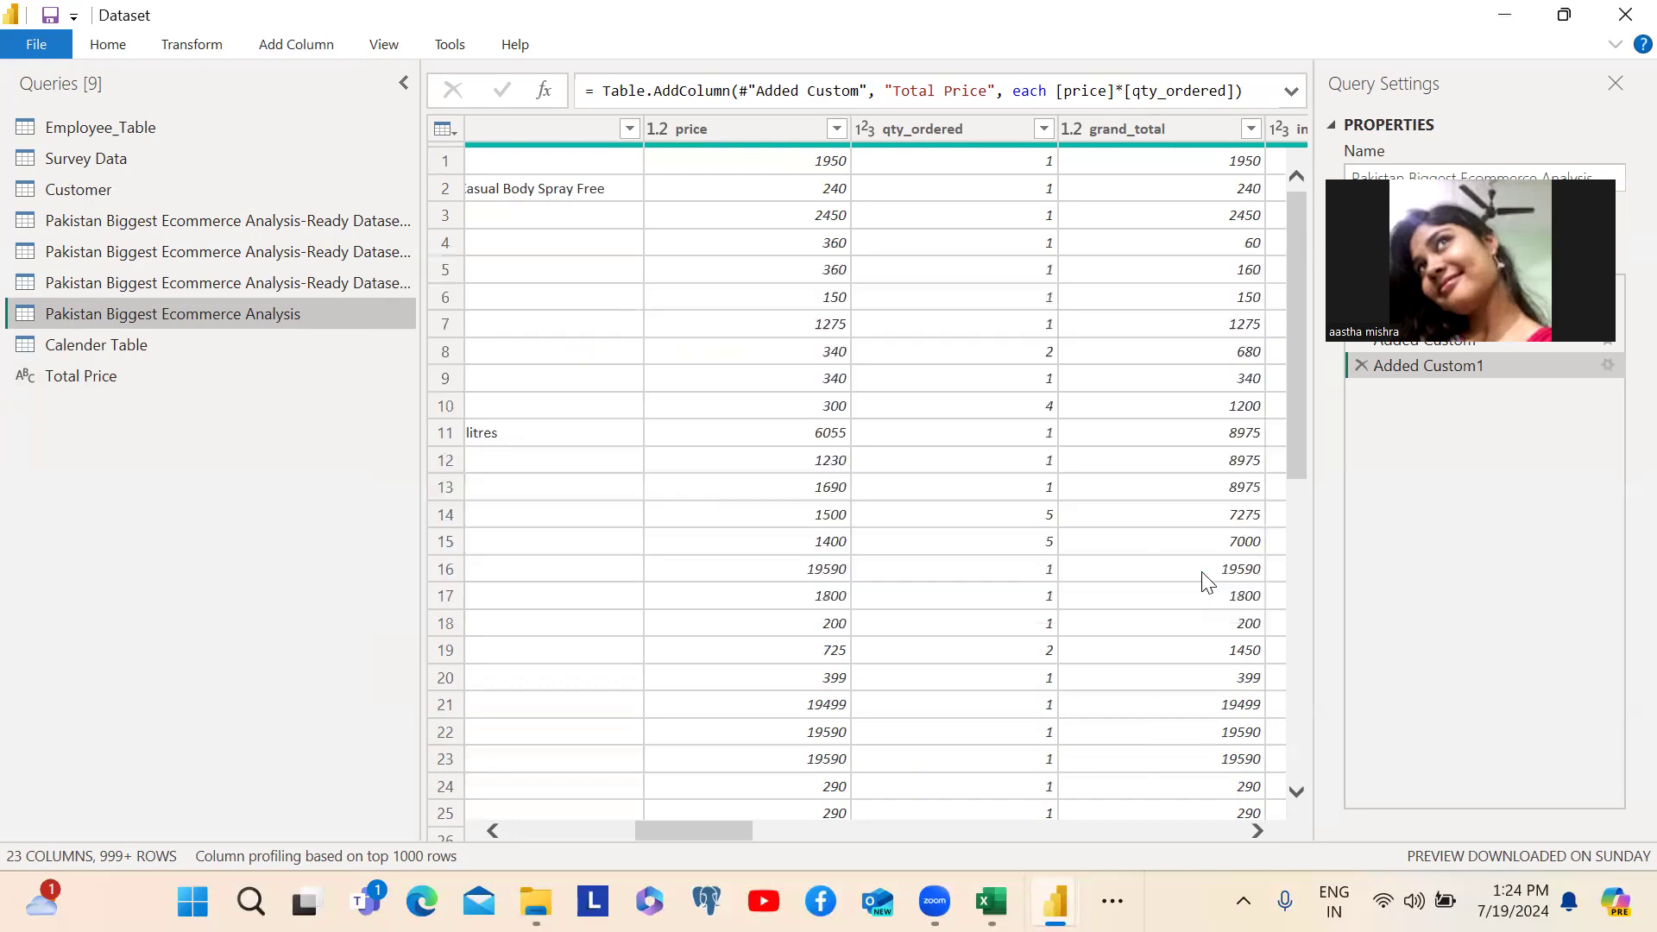
- Turn the Total Price query into a function by adding an equals sign before its formula
left_click(91, 380)
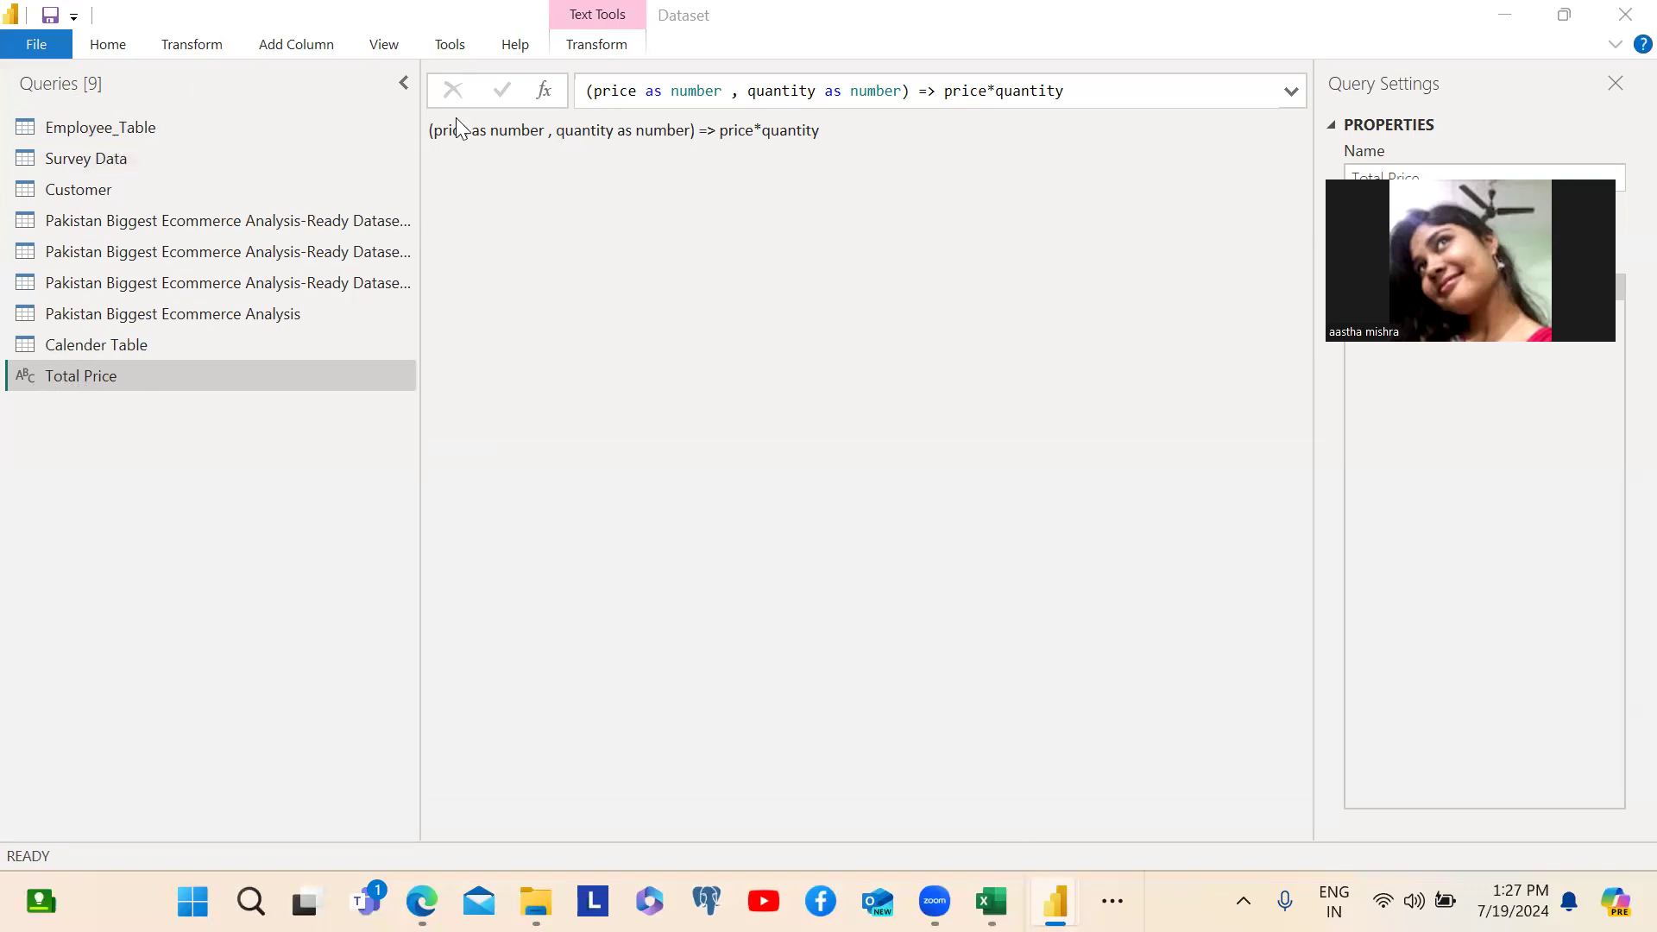
left_click(588, 90)
type("=")
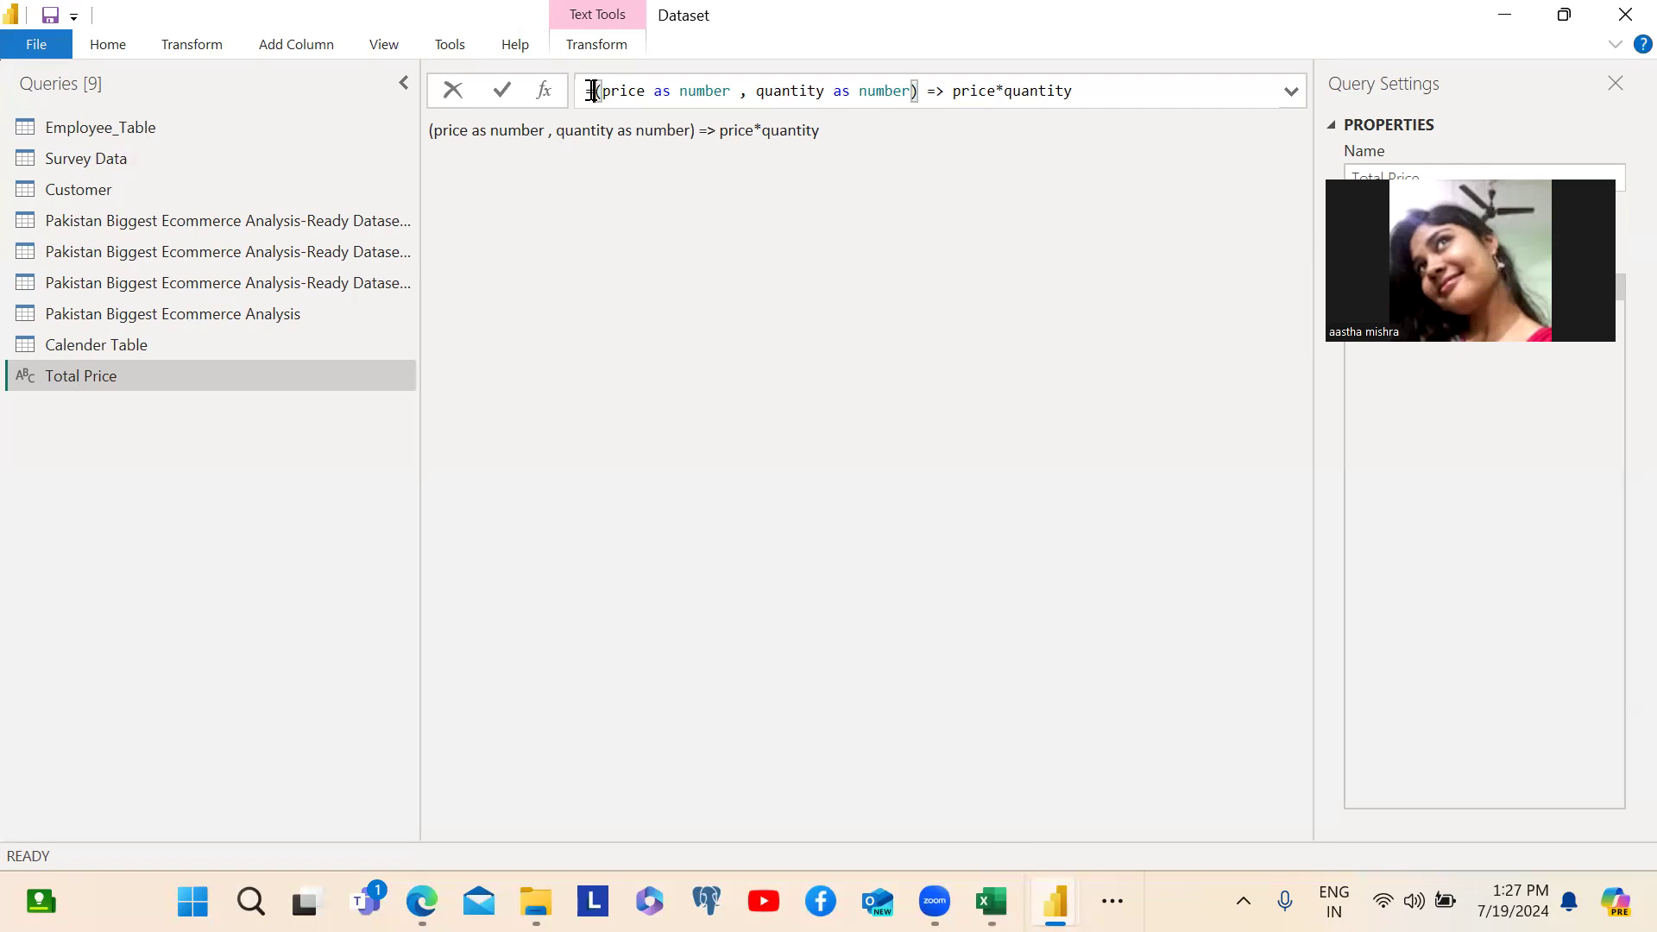
key("Return")
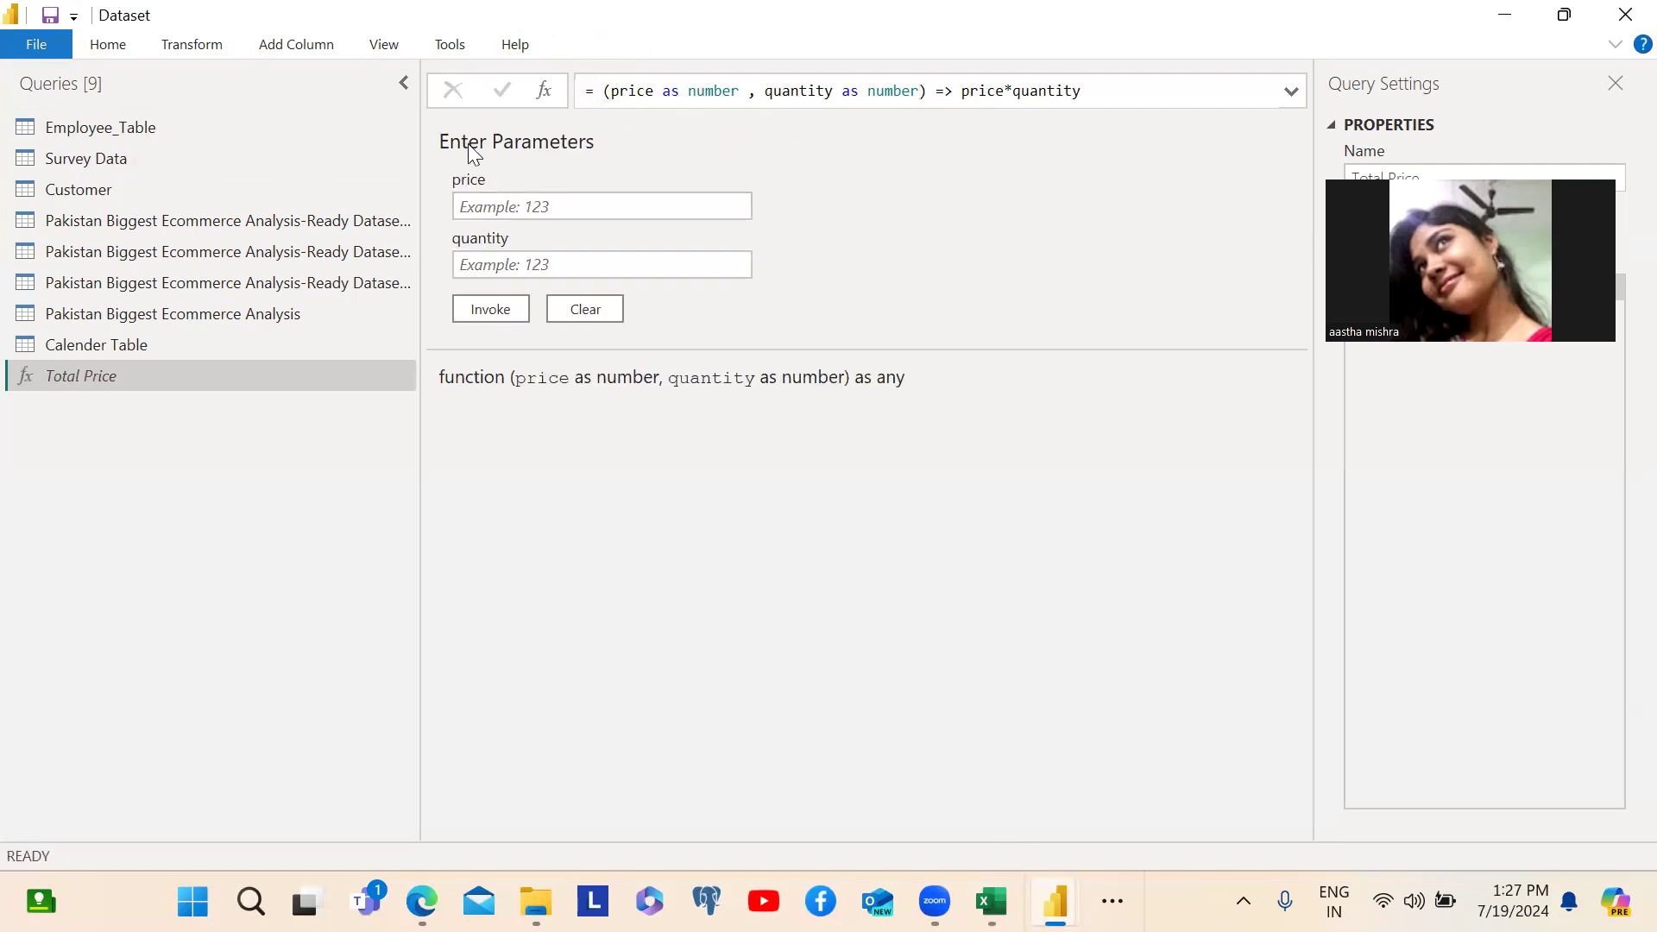
- Test the Total Price function by invoking it with price 100 and quantity 2
left_click(536, 205)
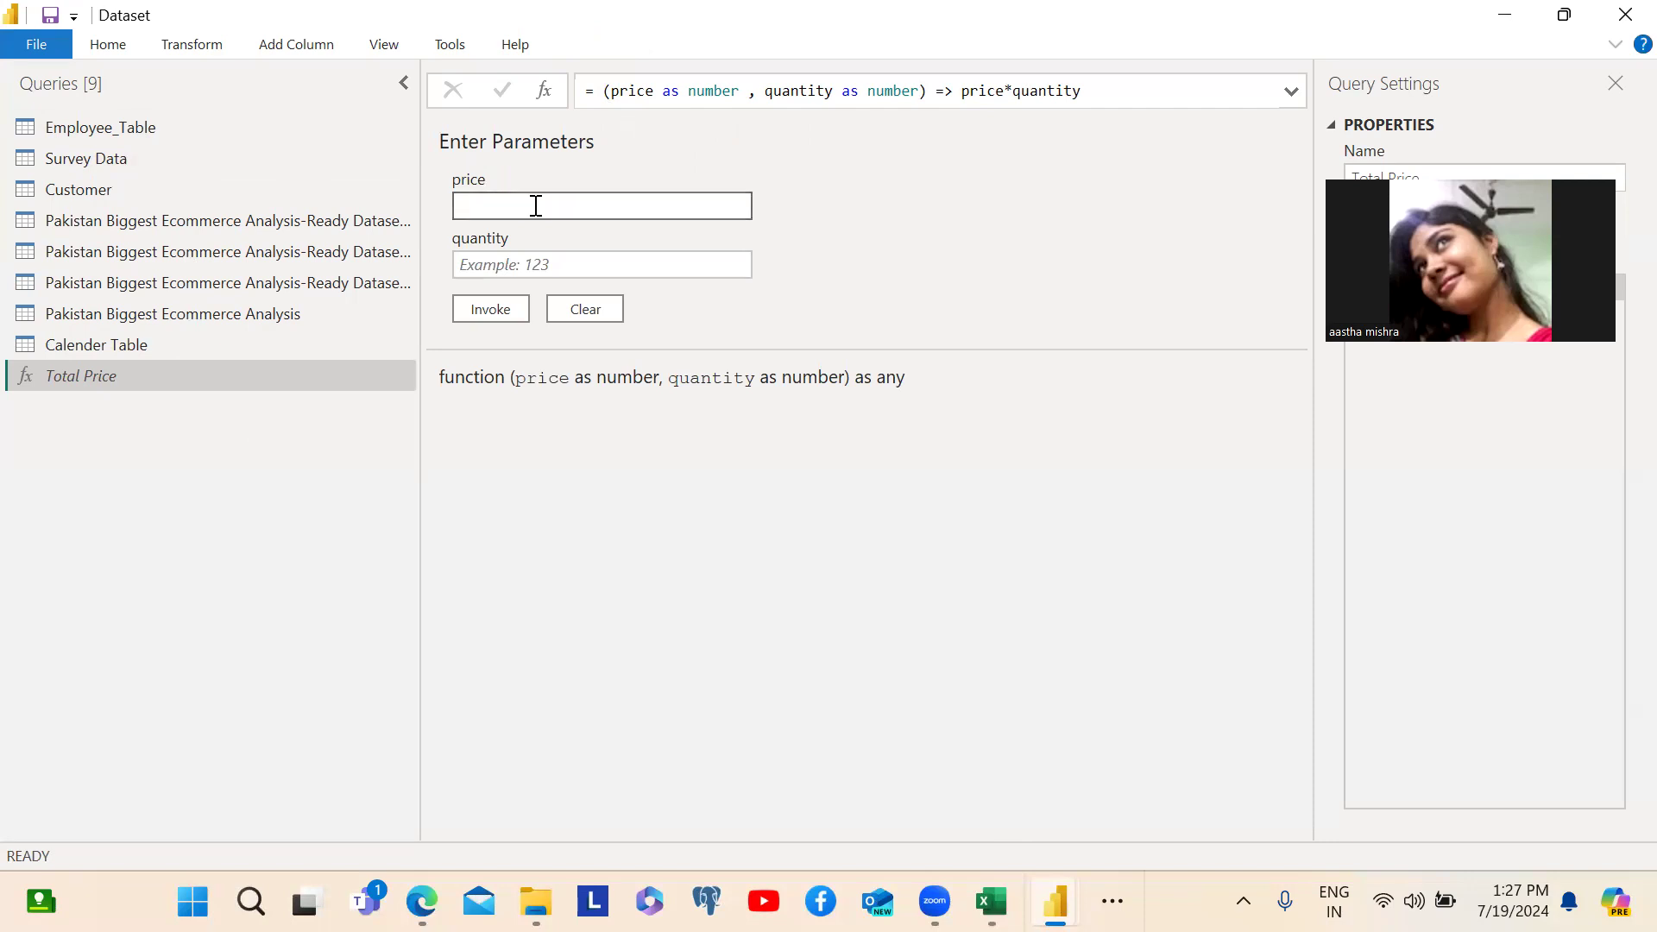
type("100")
left_click(486, 265)
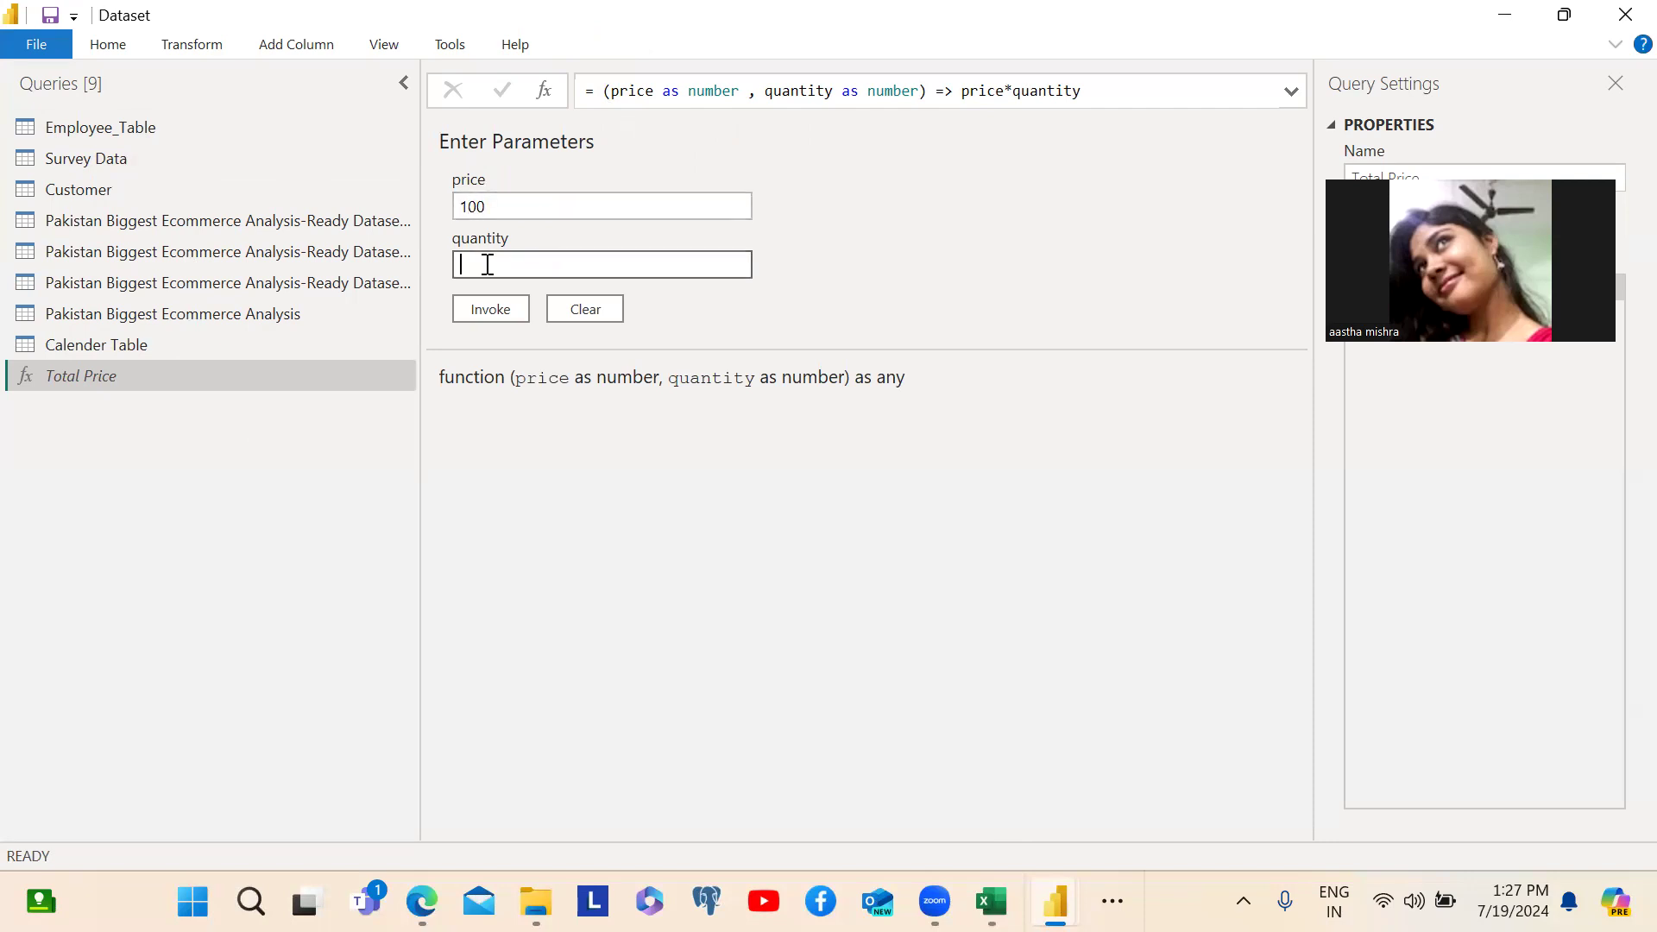
type("3")
left_click(476, 309)
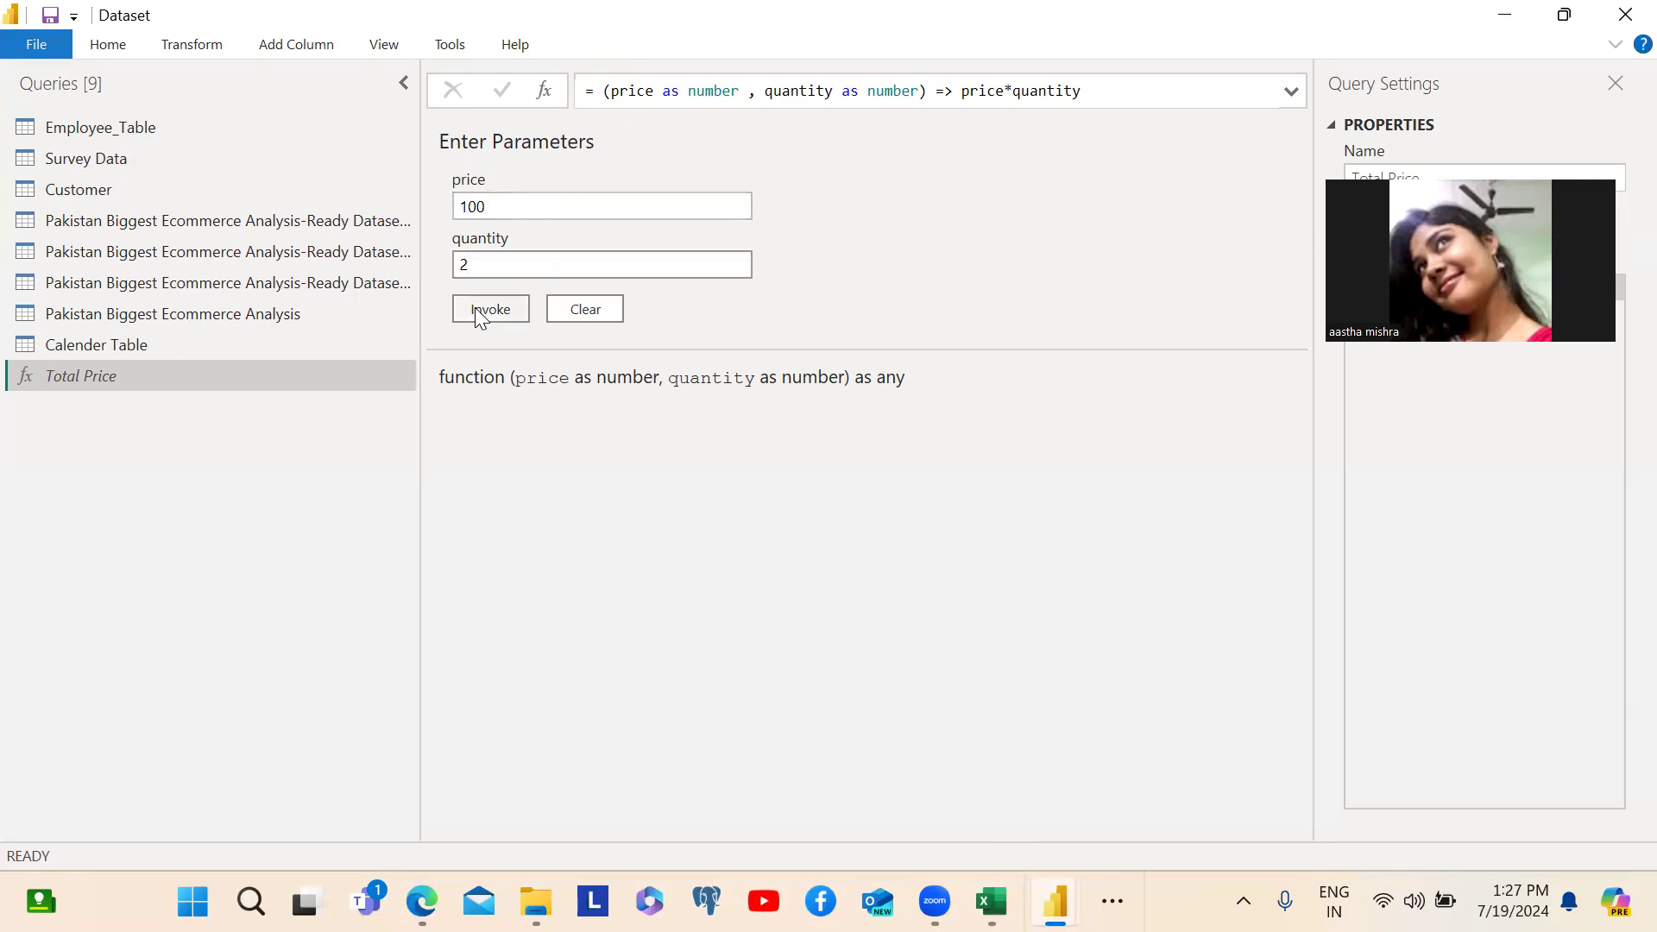
double_click(442, 131)
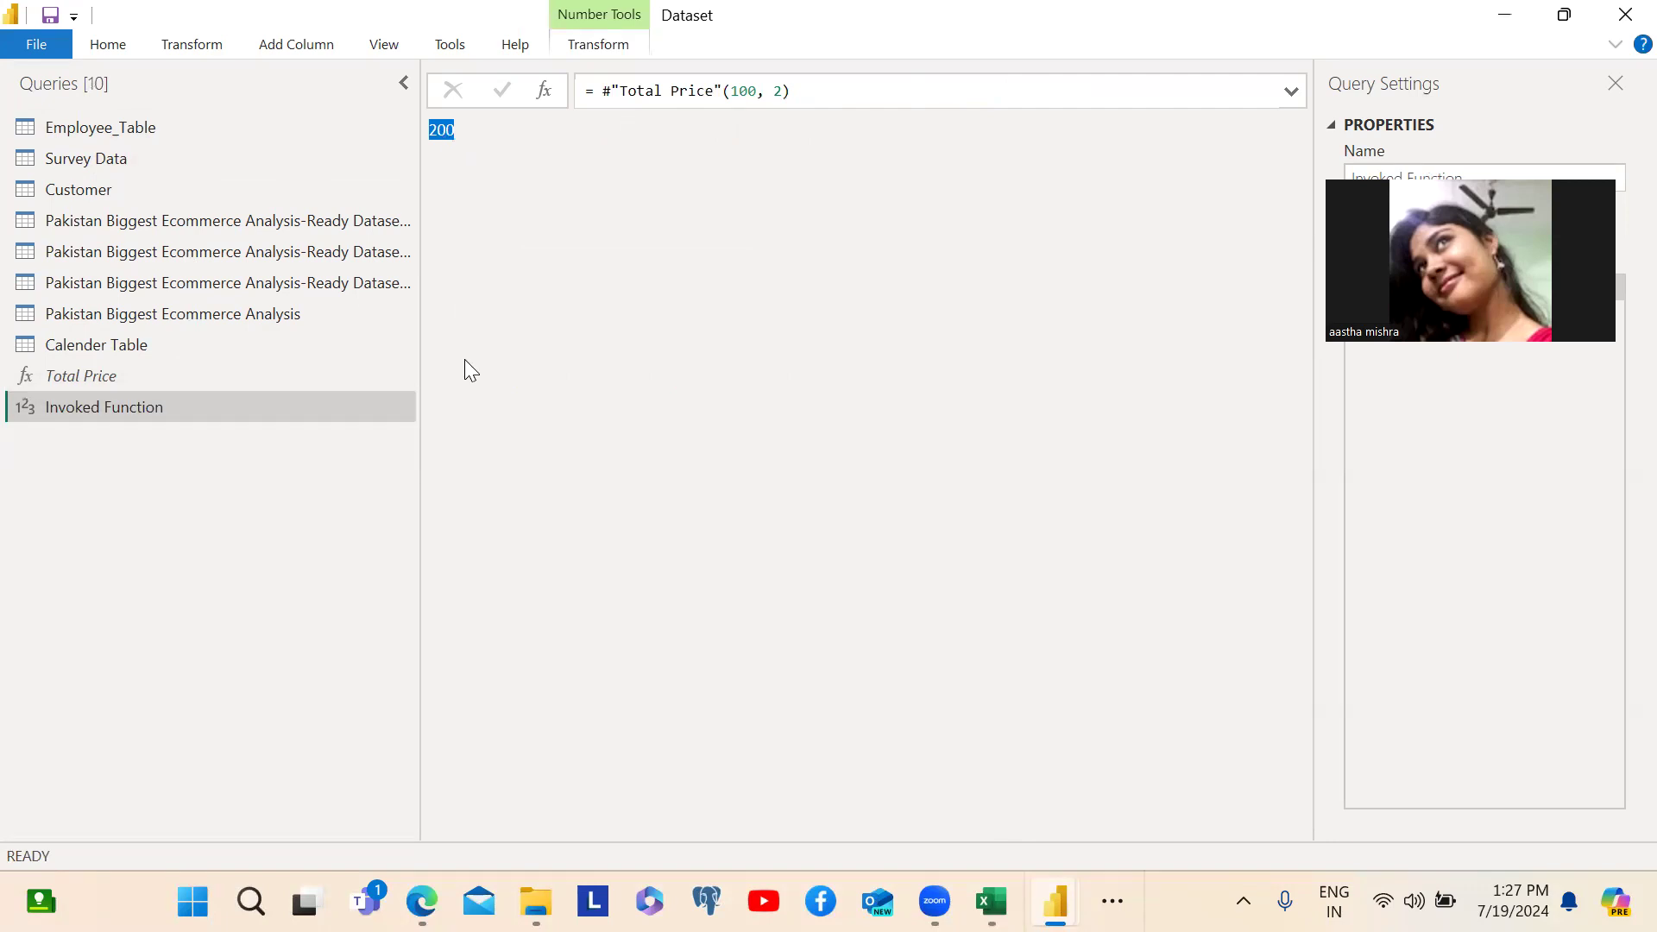
- Delete the Invoked Function query and return to the Total Price function
right_click(80, 400)
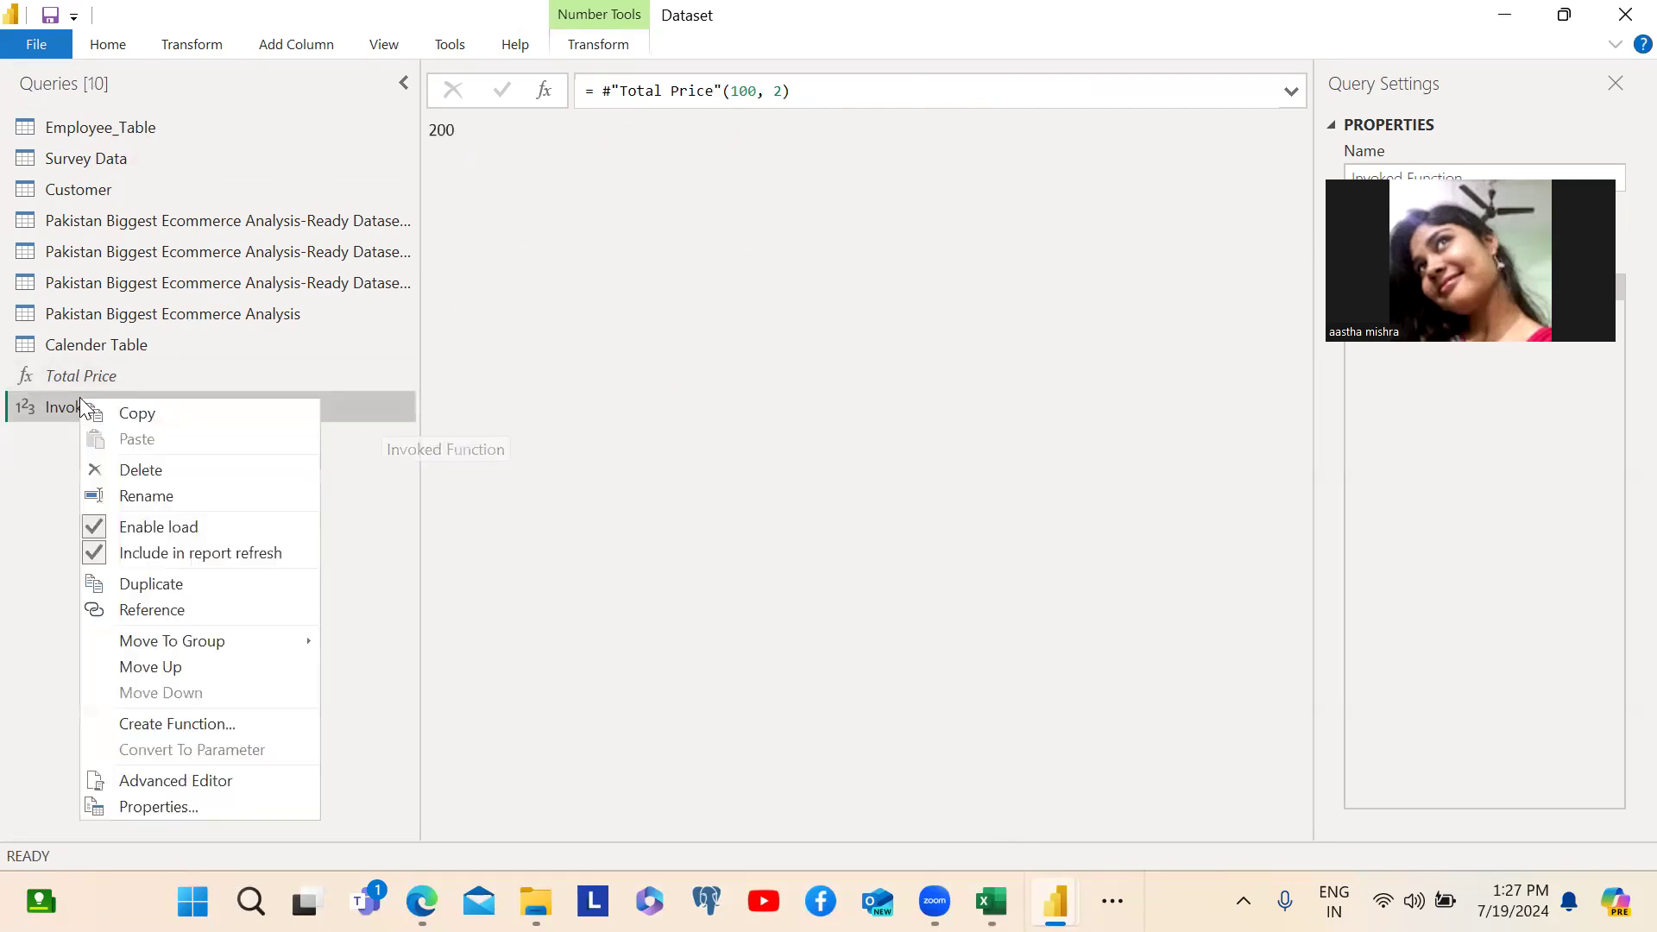
left_click(119, 480)
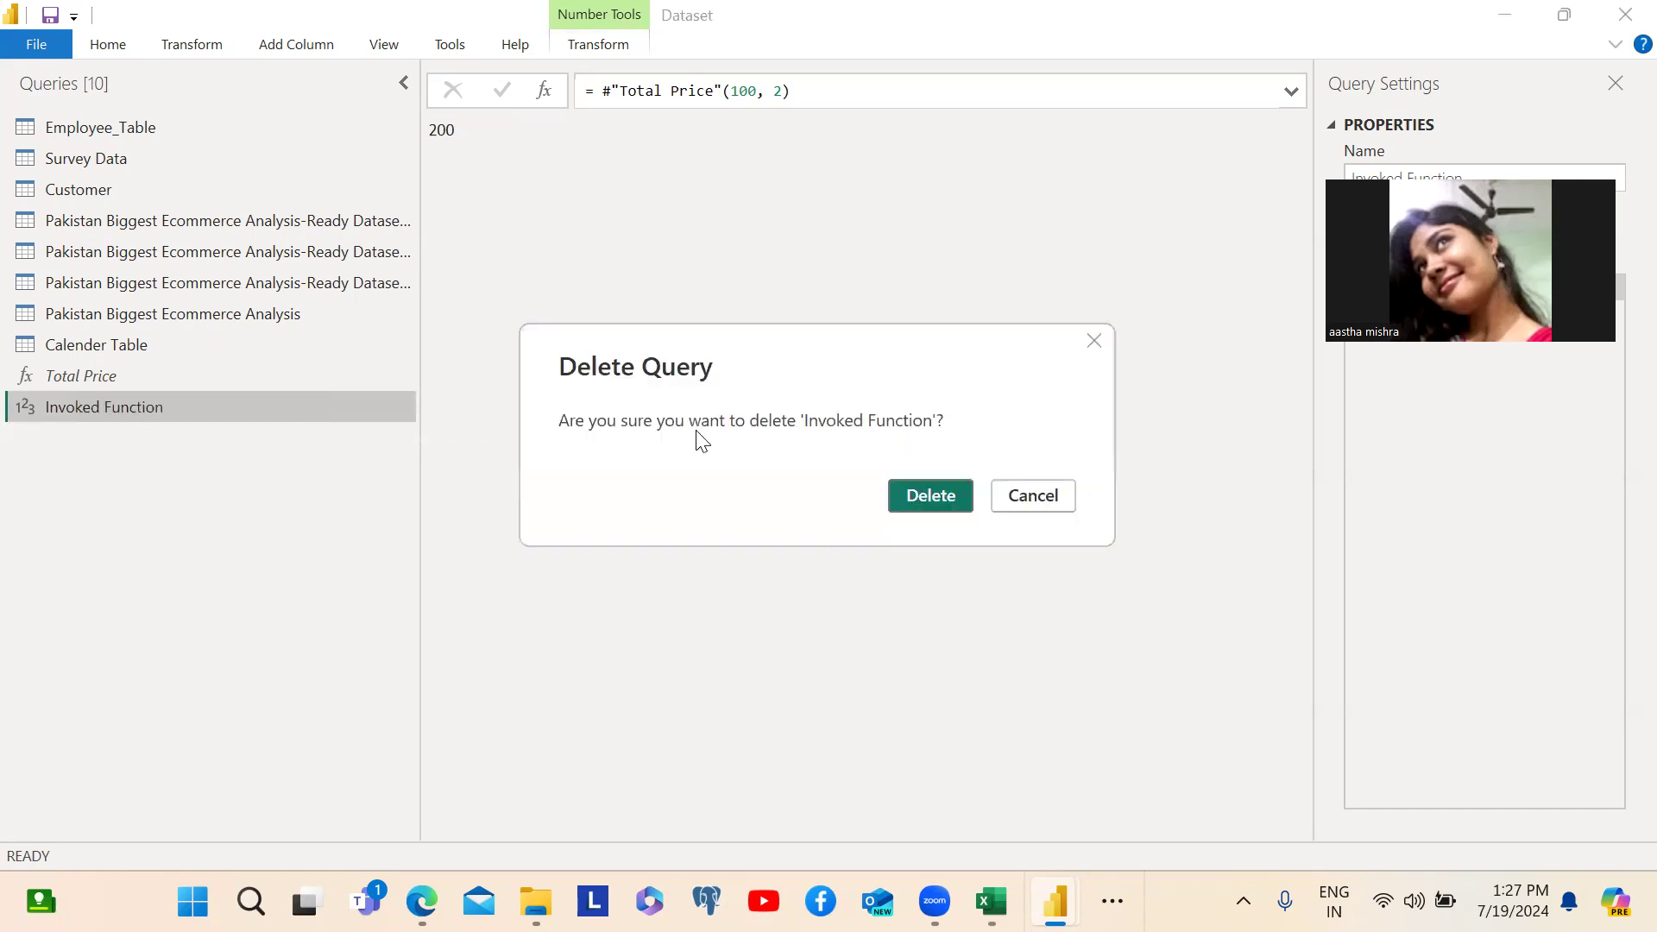
left_click(943, 498)
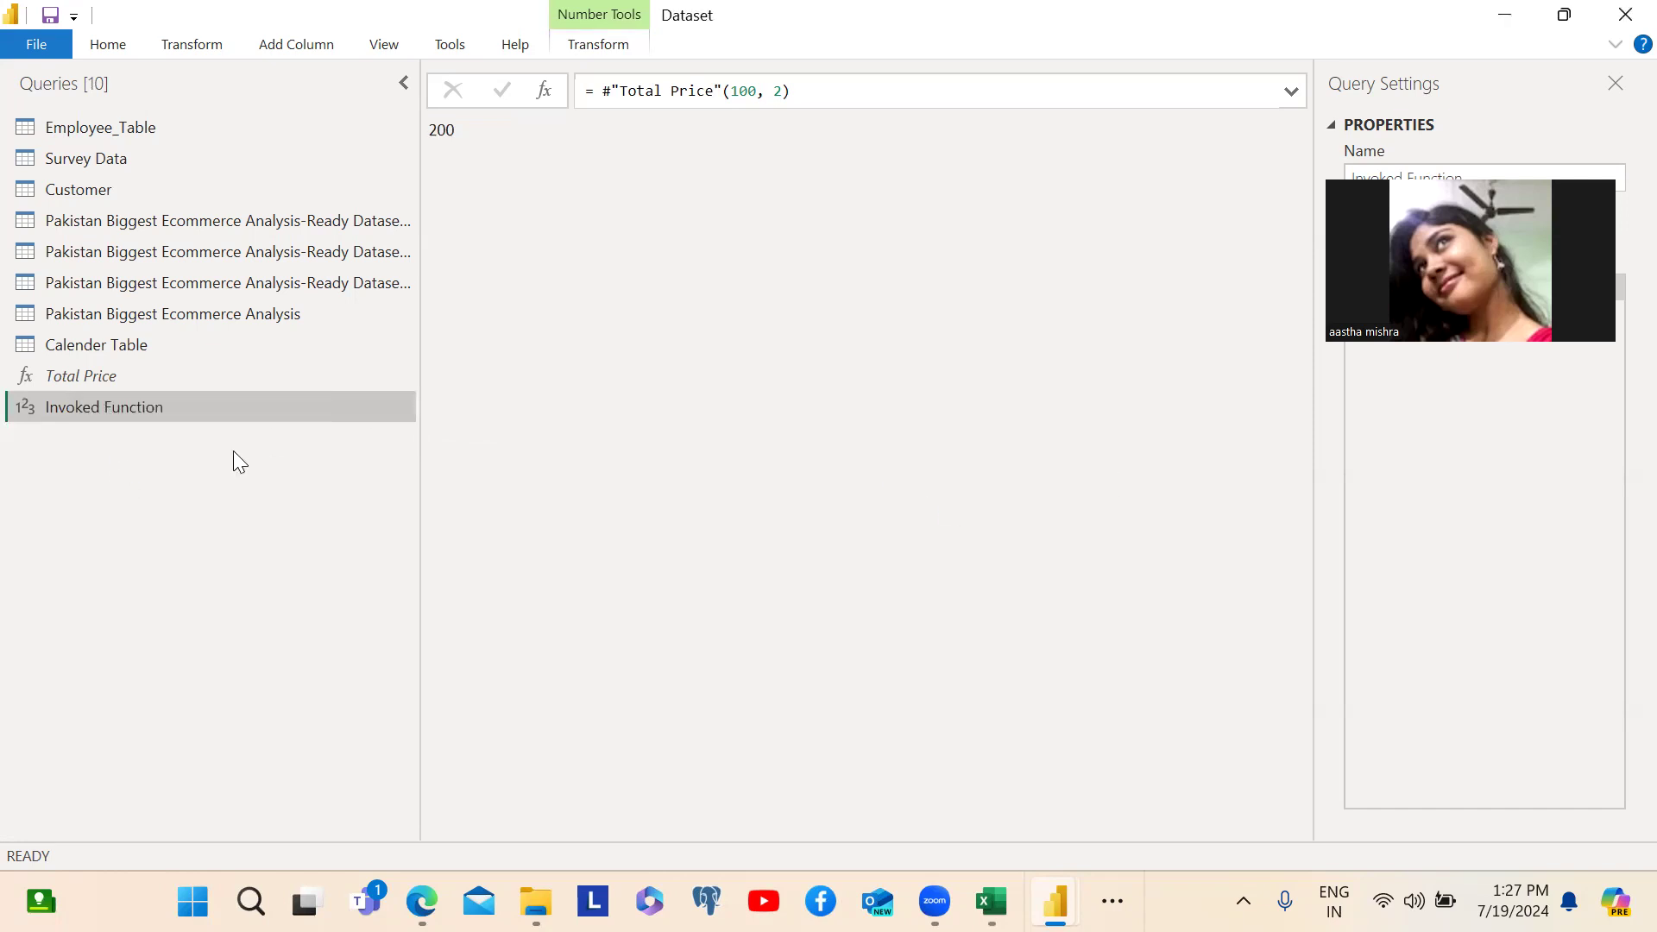
left_click(96, 380)
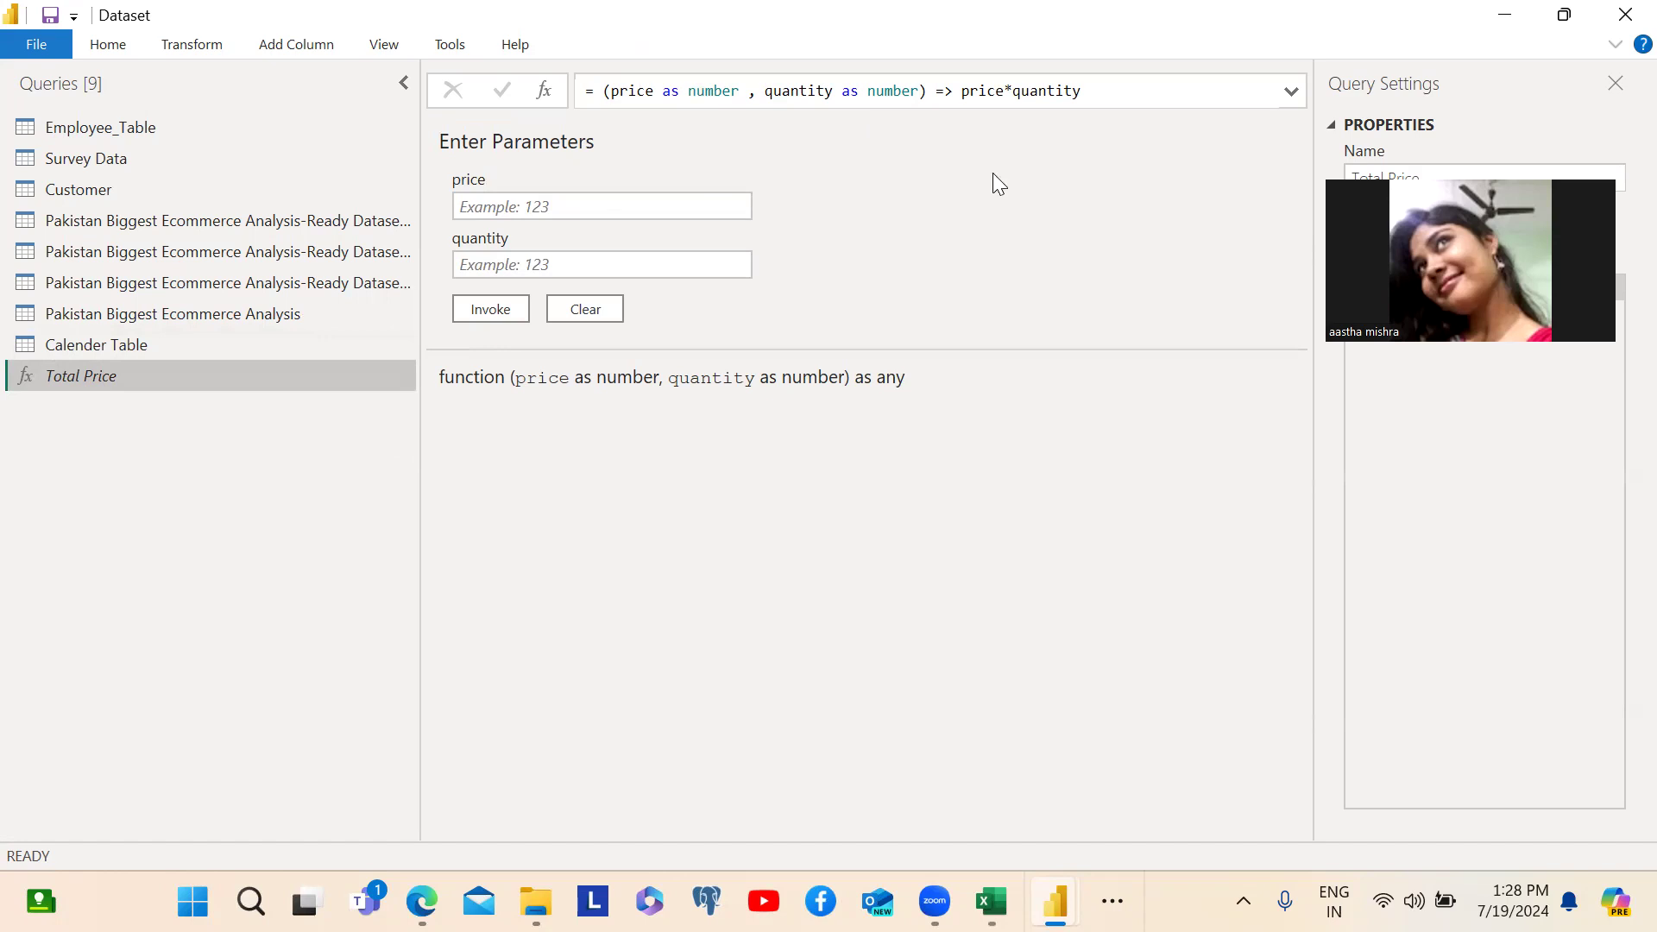
- Start invoking a custom function on the Pakistan Biggest Ecommerce Analysis query, naming the new column Overall Price
left_click(114, 318)
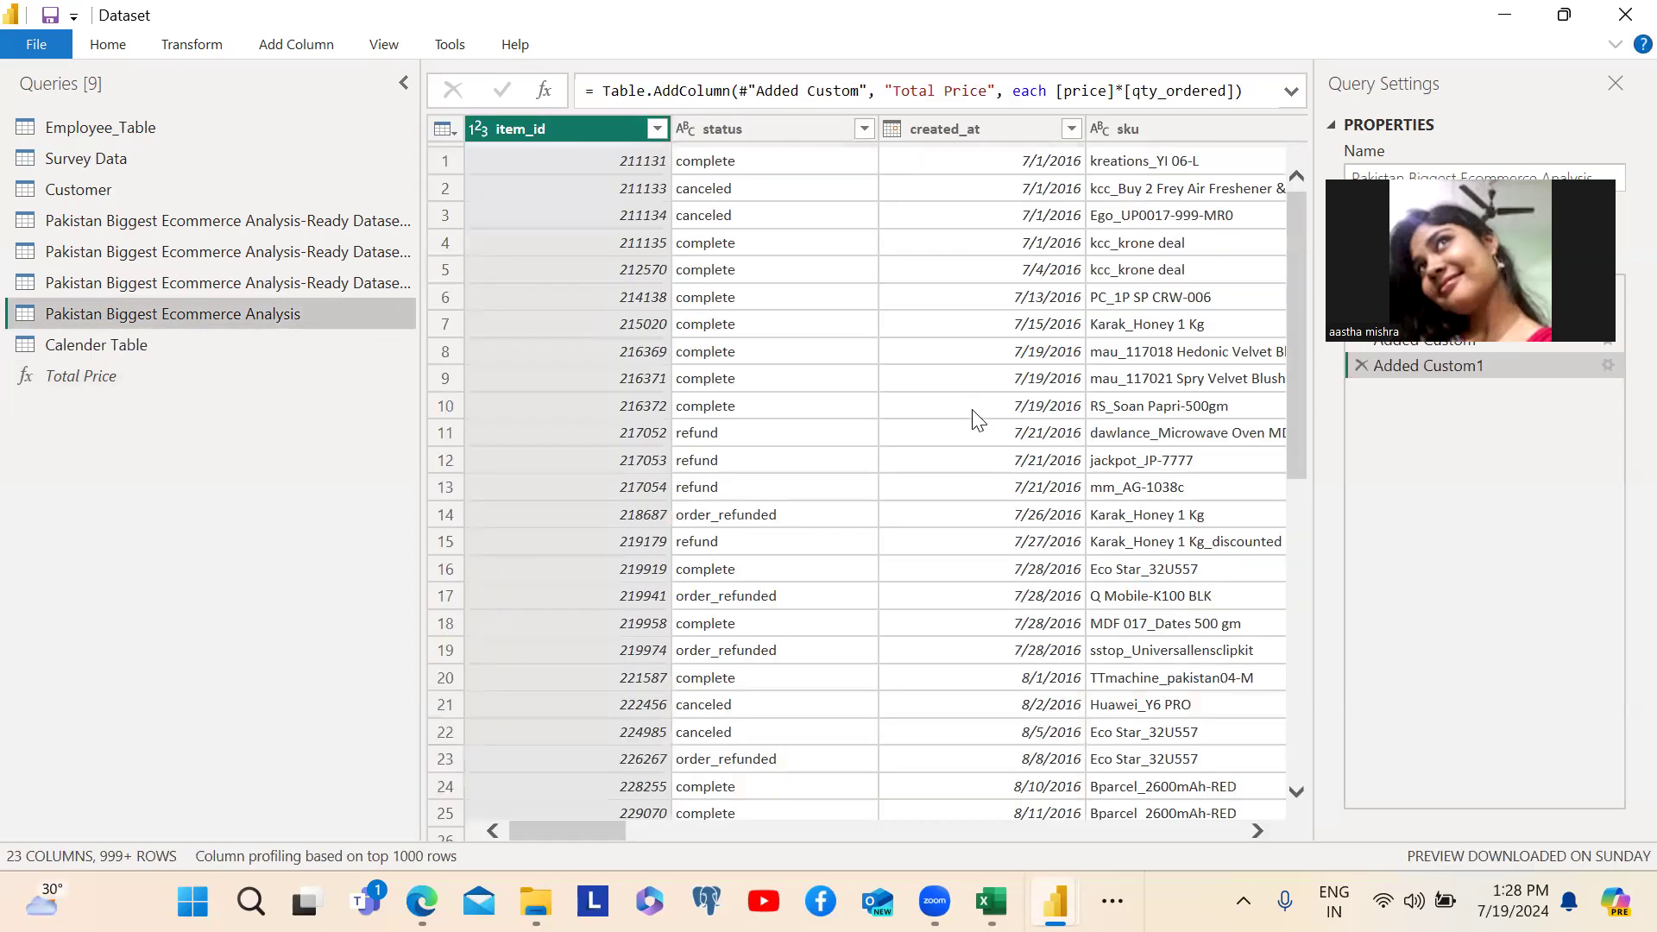
left_click(196, 44)
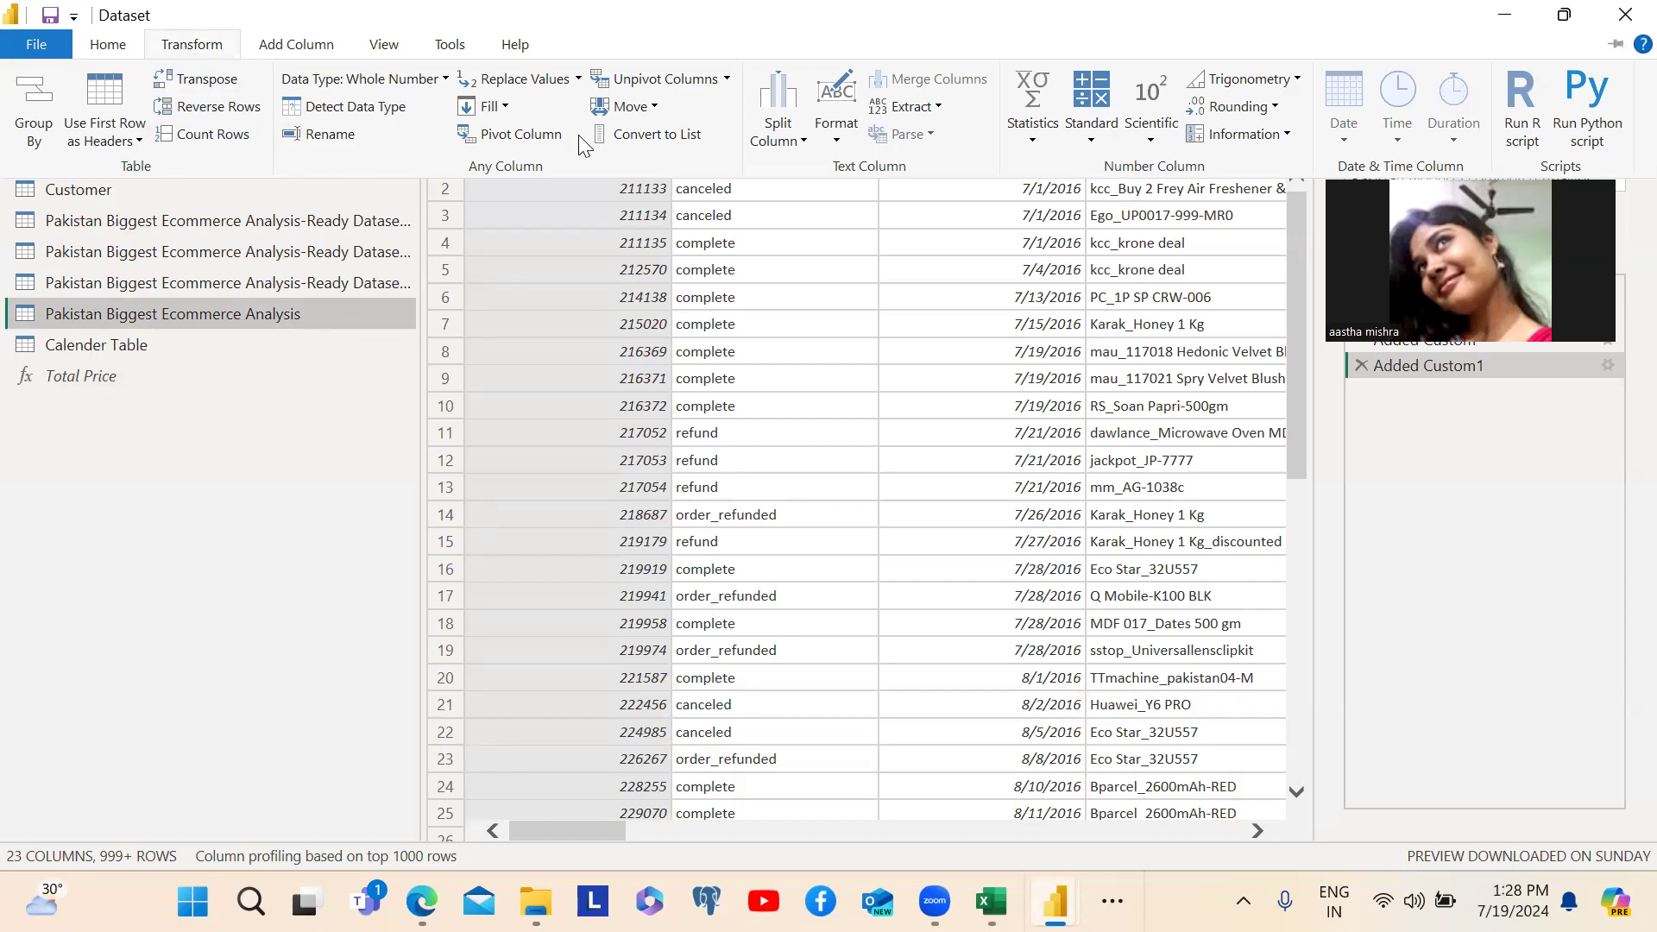
left_click(324, 45)
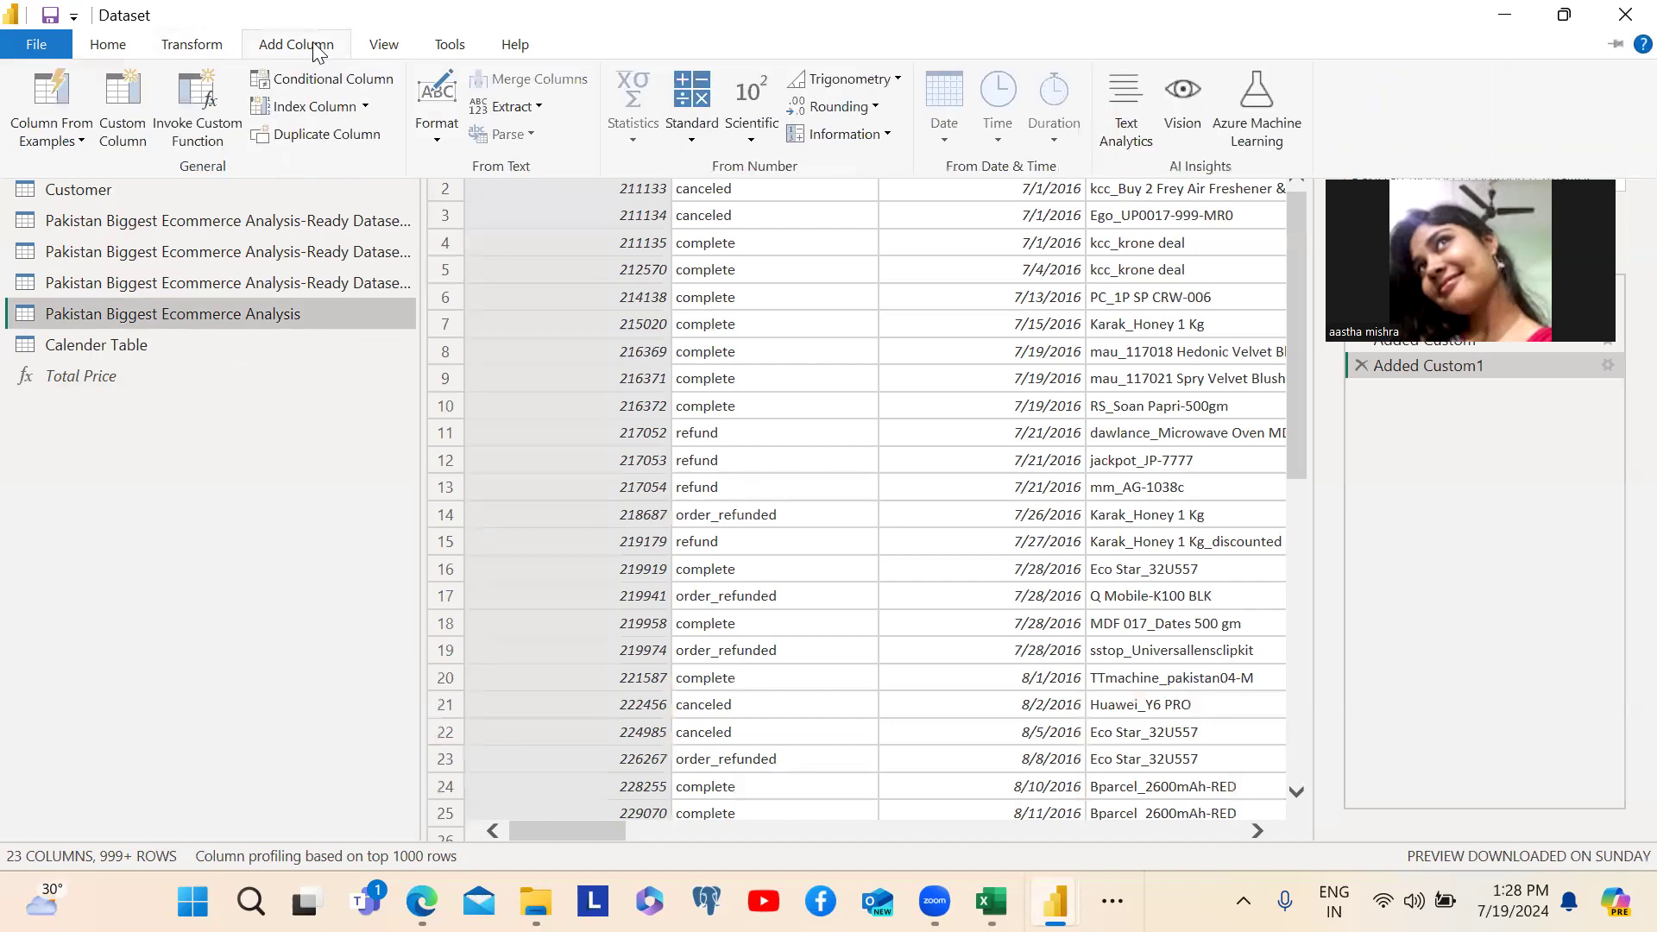
left_click(210, 138)
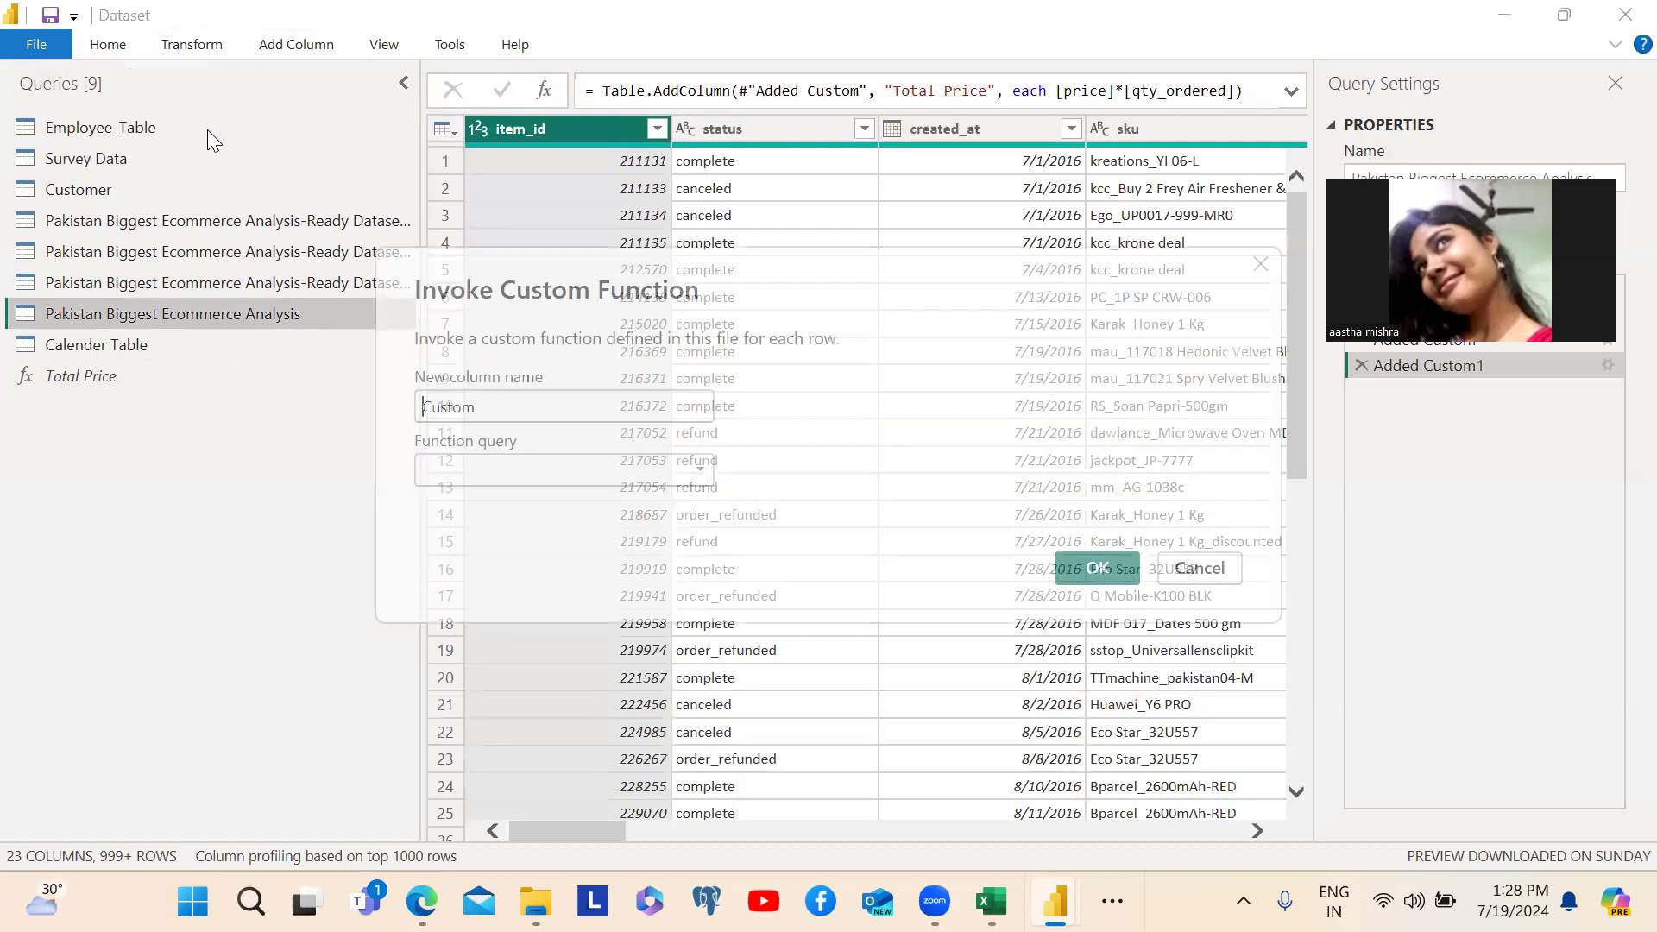
double_click(499, 413)
type("Overall ")
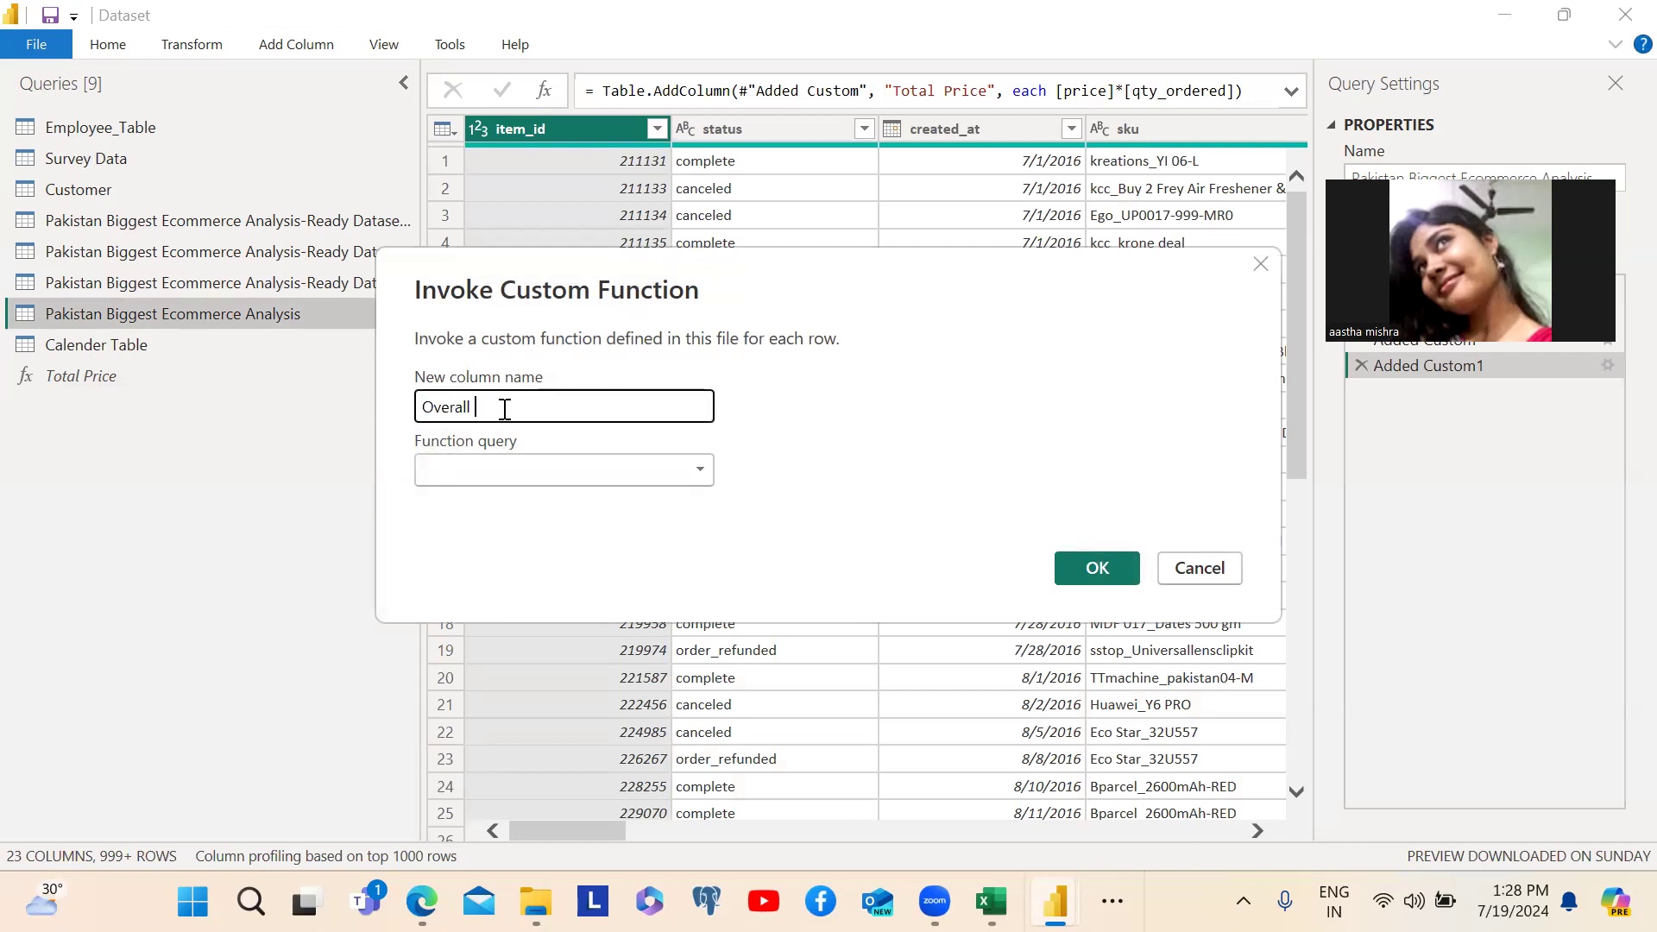
type("Price")
- Choose Total Price as the function query and map its price parameter to the price column
left_click(486, 475)
left_click(478, 499)
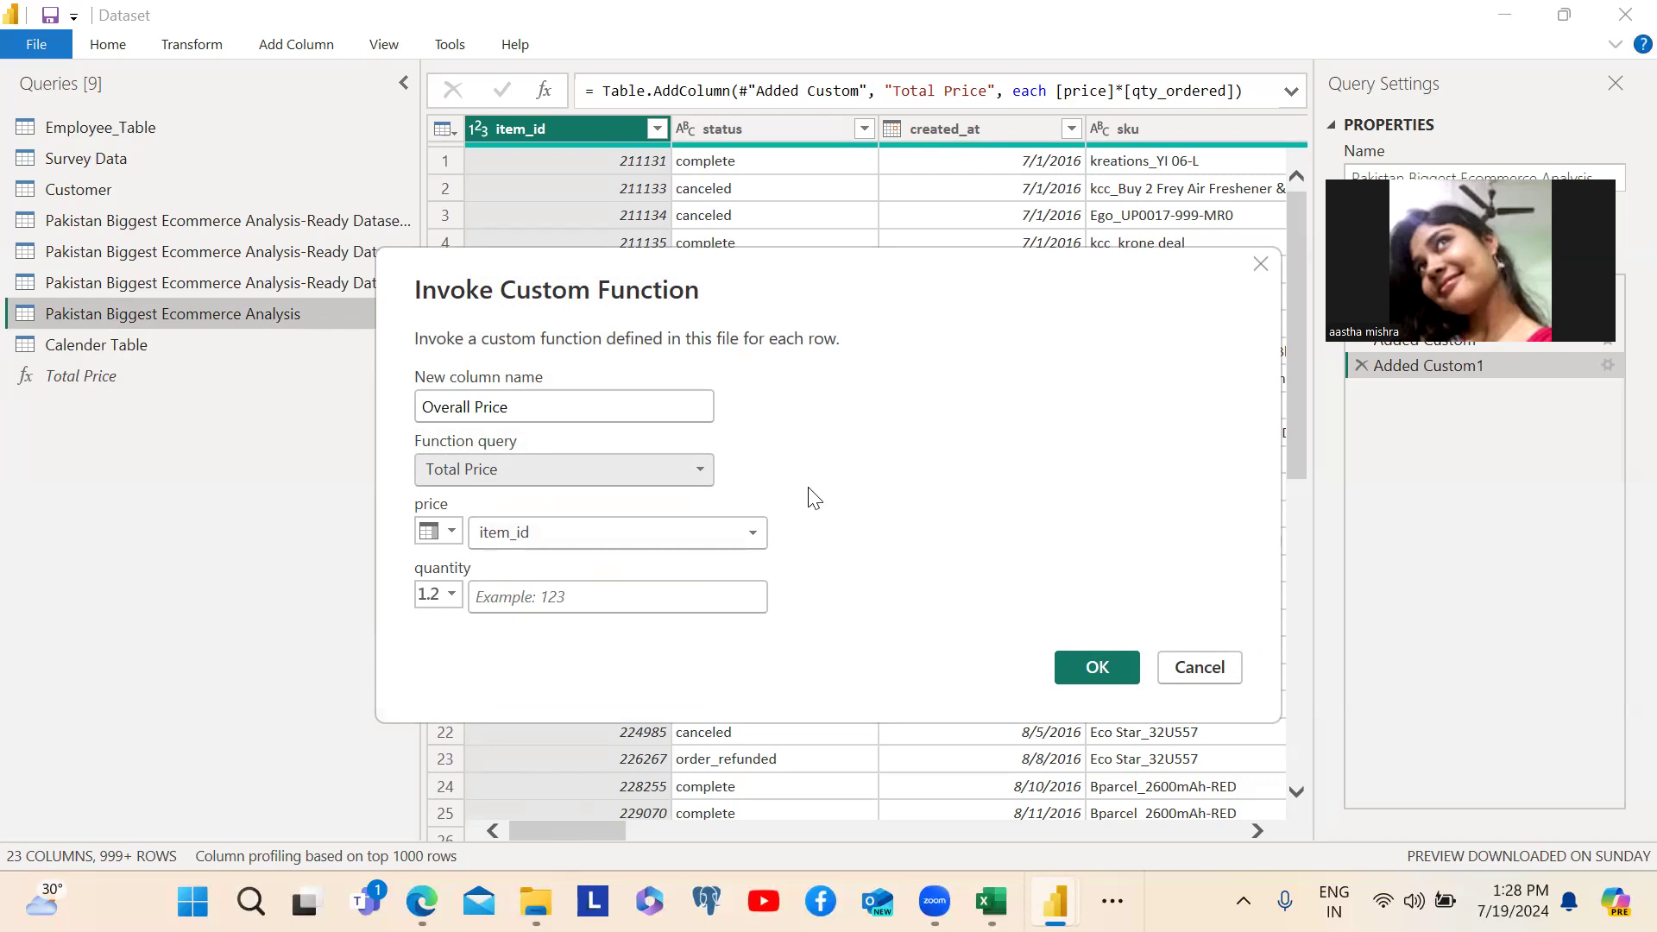
left_click(756, 535)
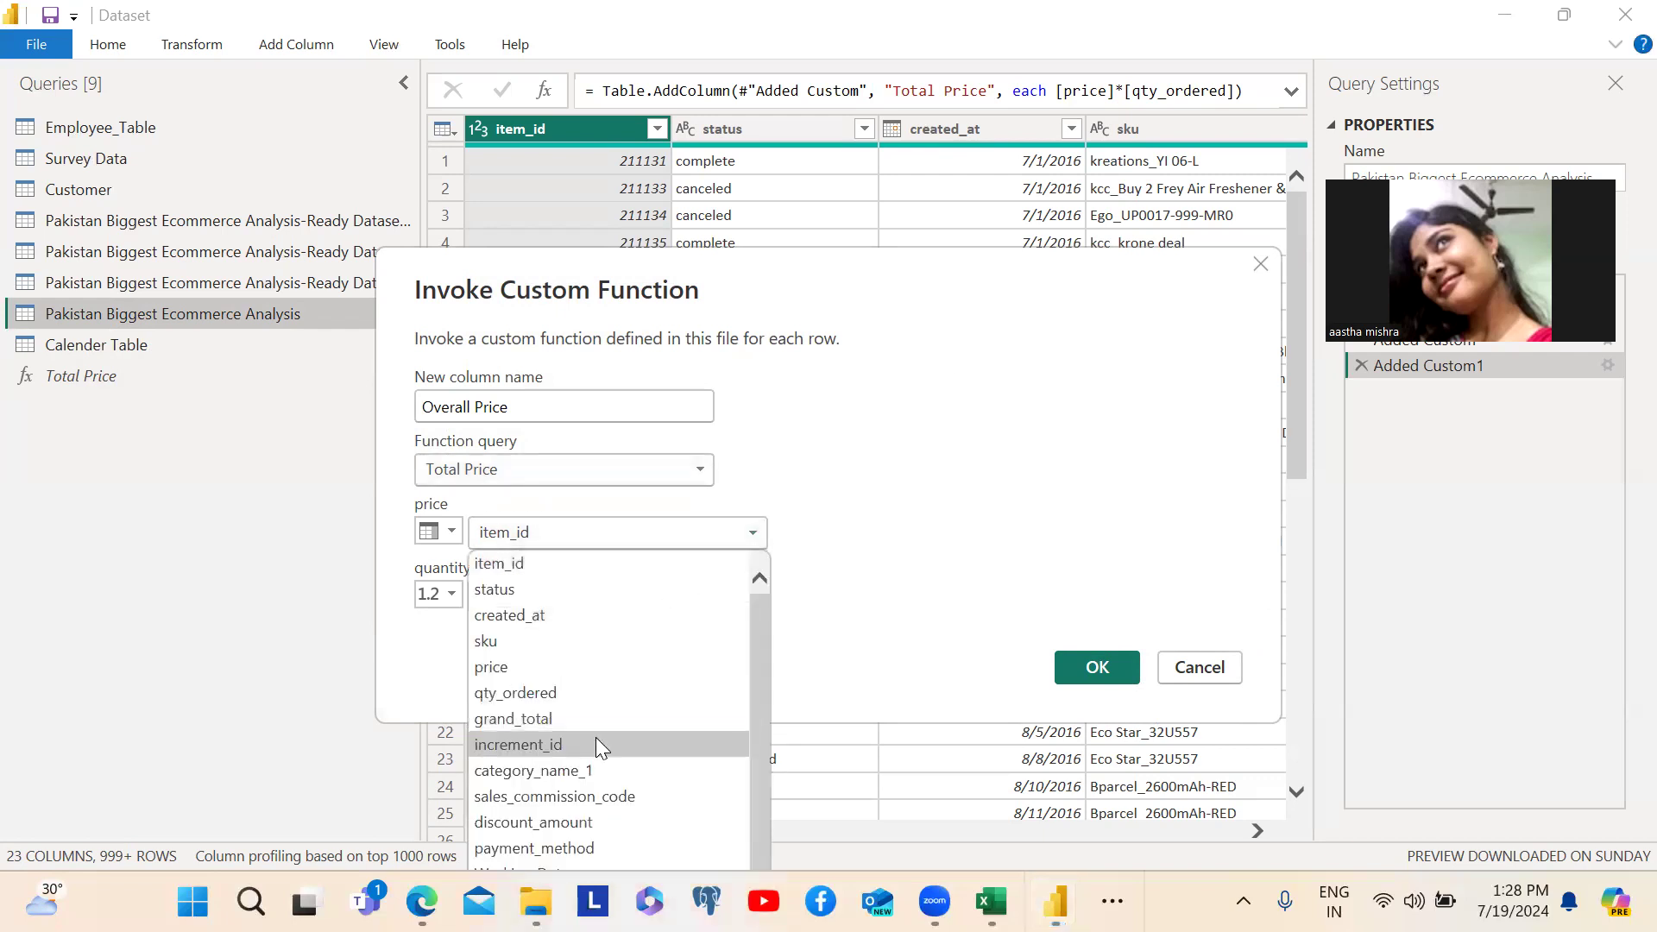
left_click(511, 667)
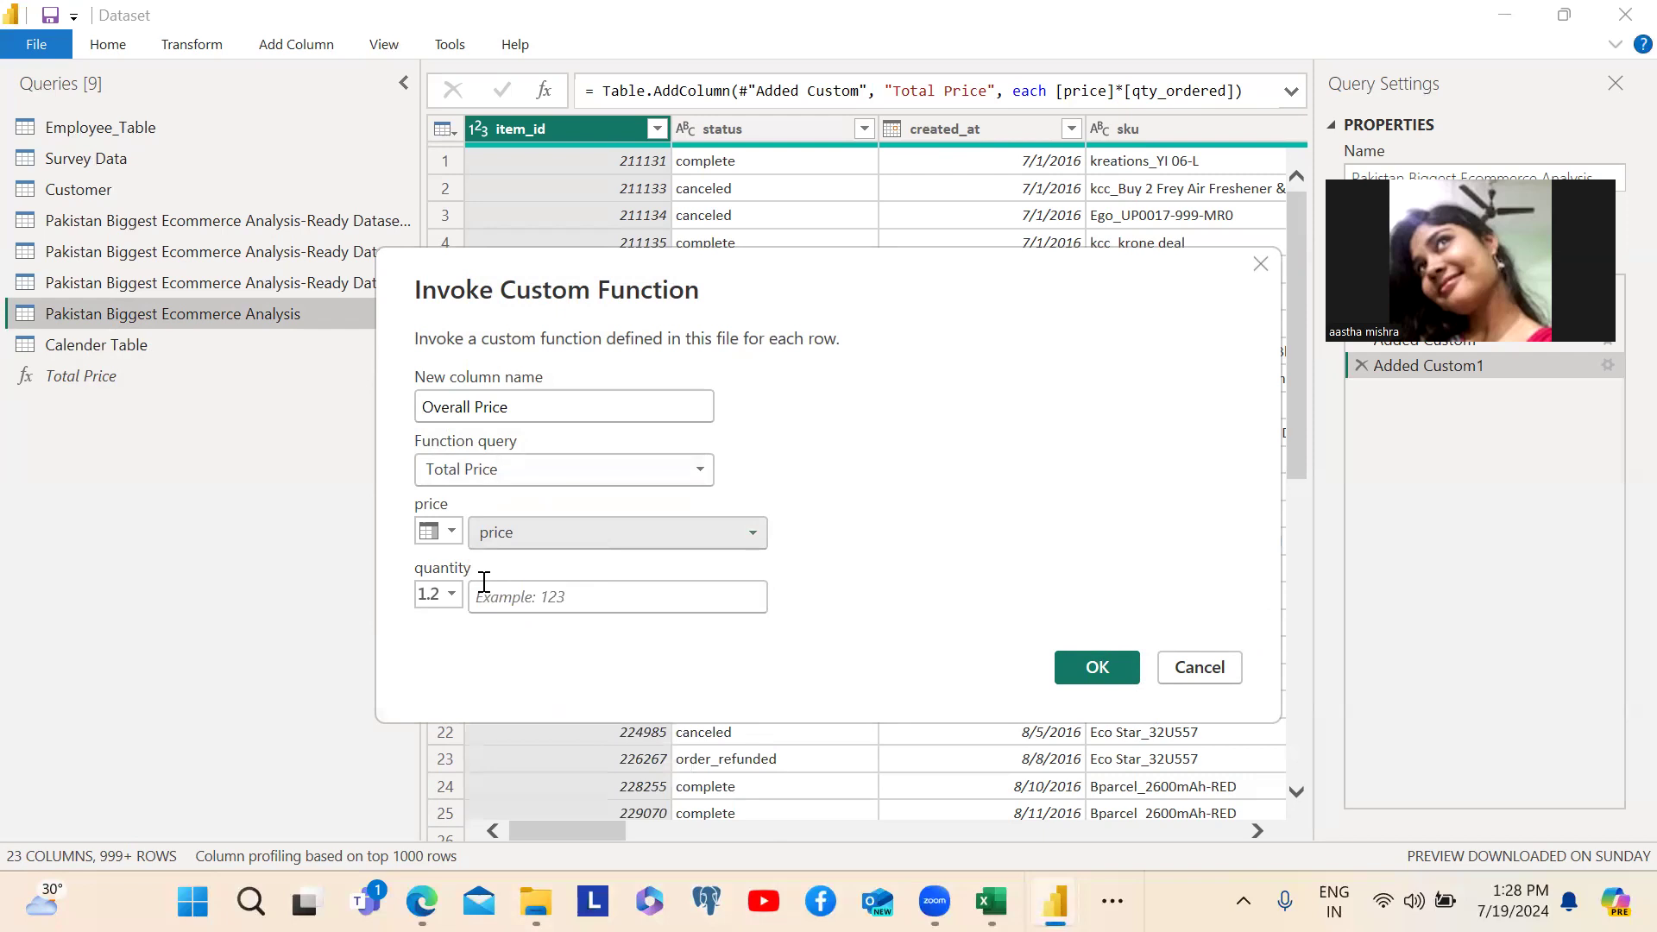
- Switch the quantity parameter to a column name, map it to qty_ordered, and create the Overall Price column
left_click(453, 599)
left_click(427, 596)
left_click(422, 596)
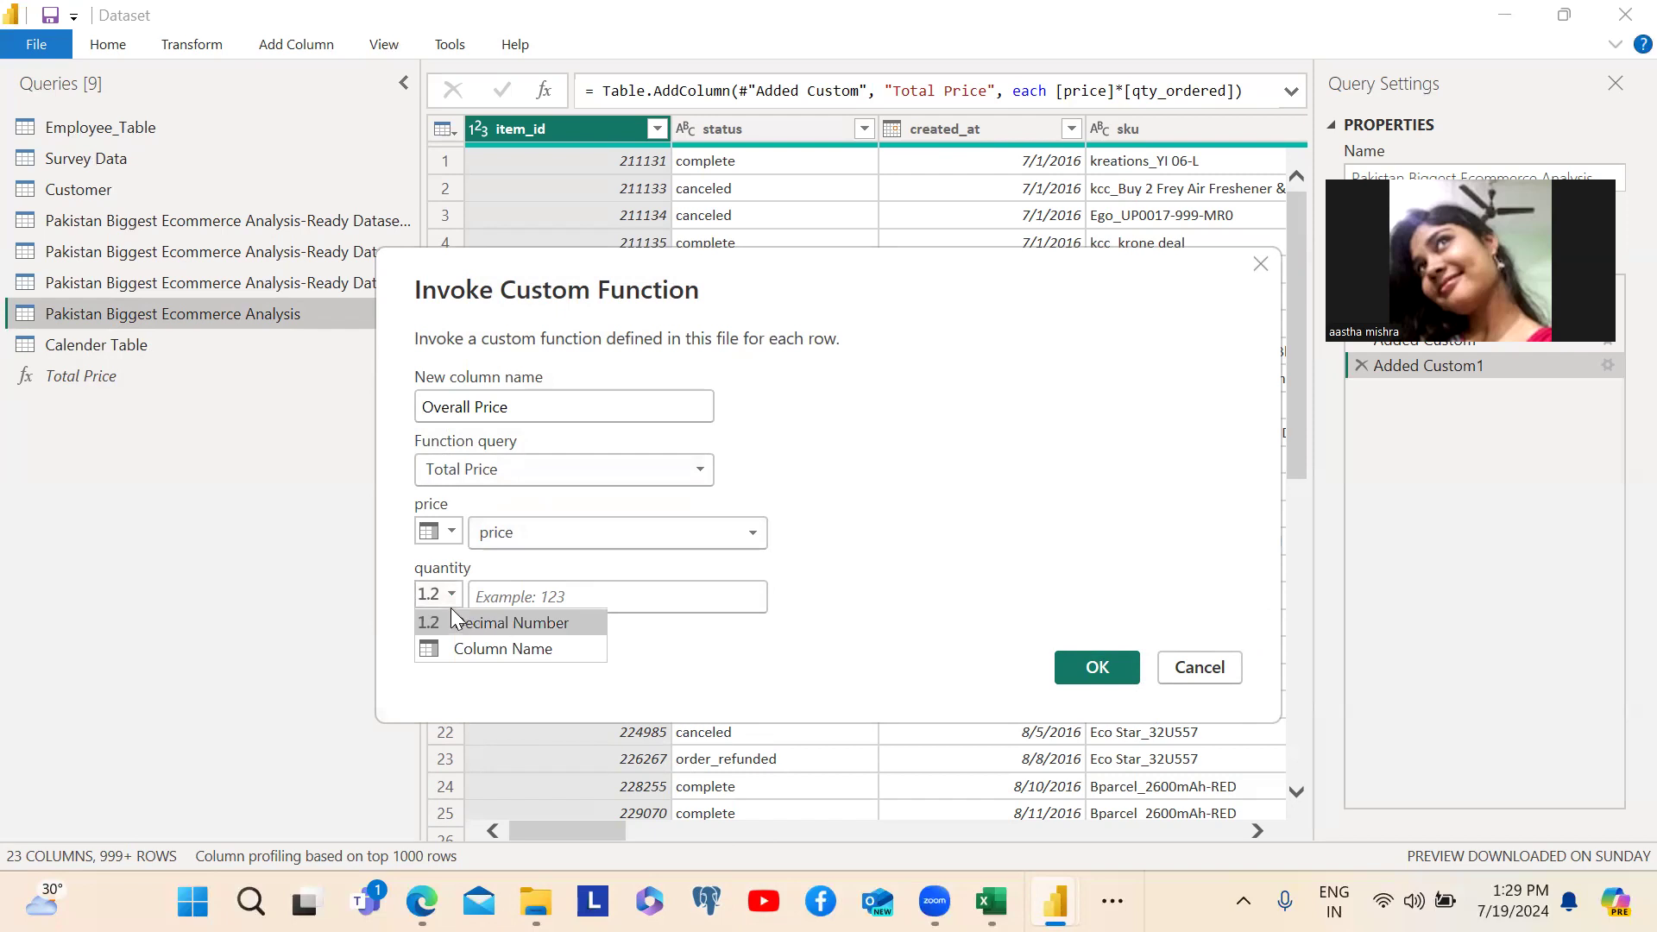
left_click(510, 596)
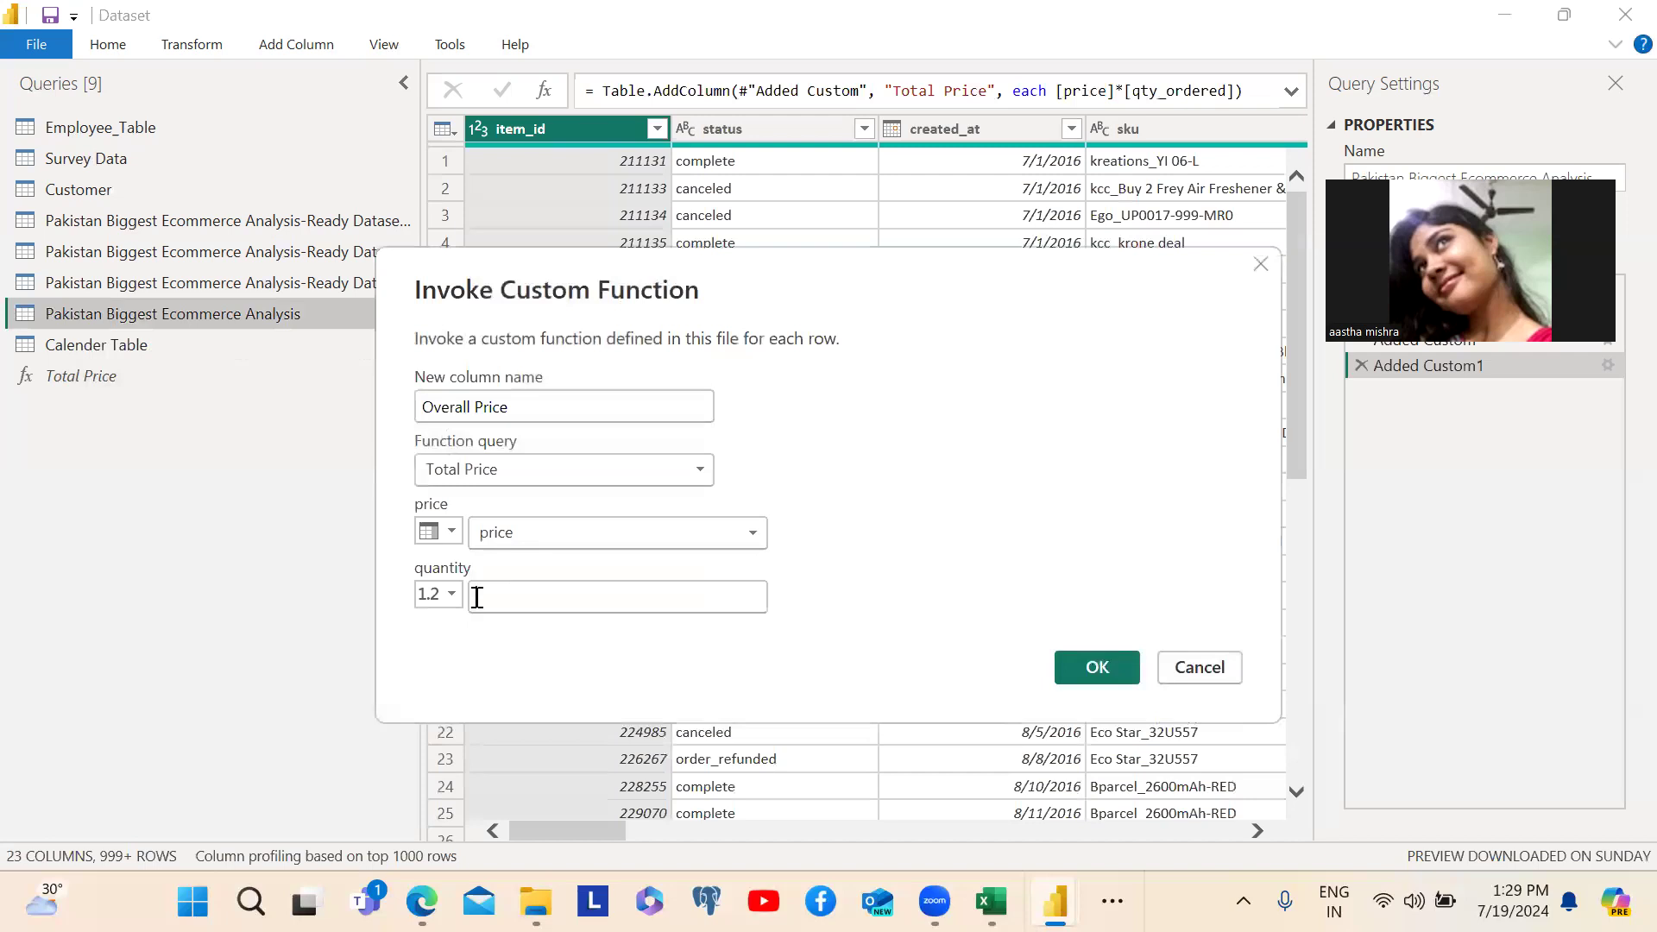
left_click(451, 594)
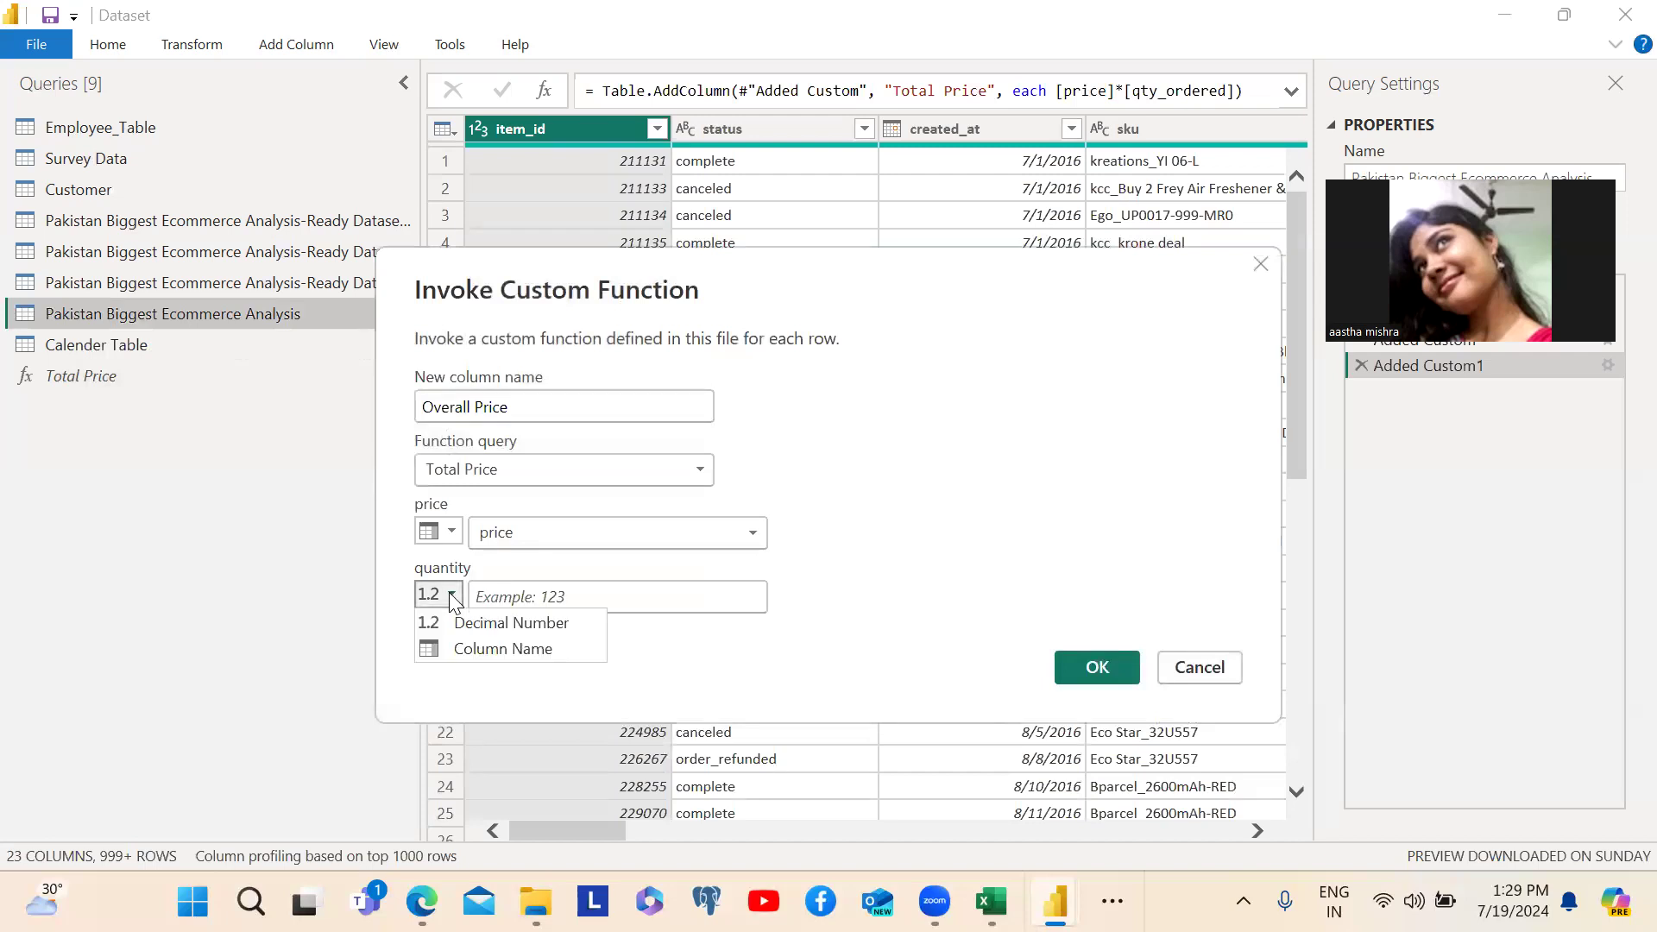
left_click(449, 641)
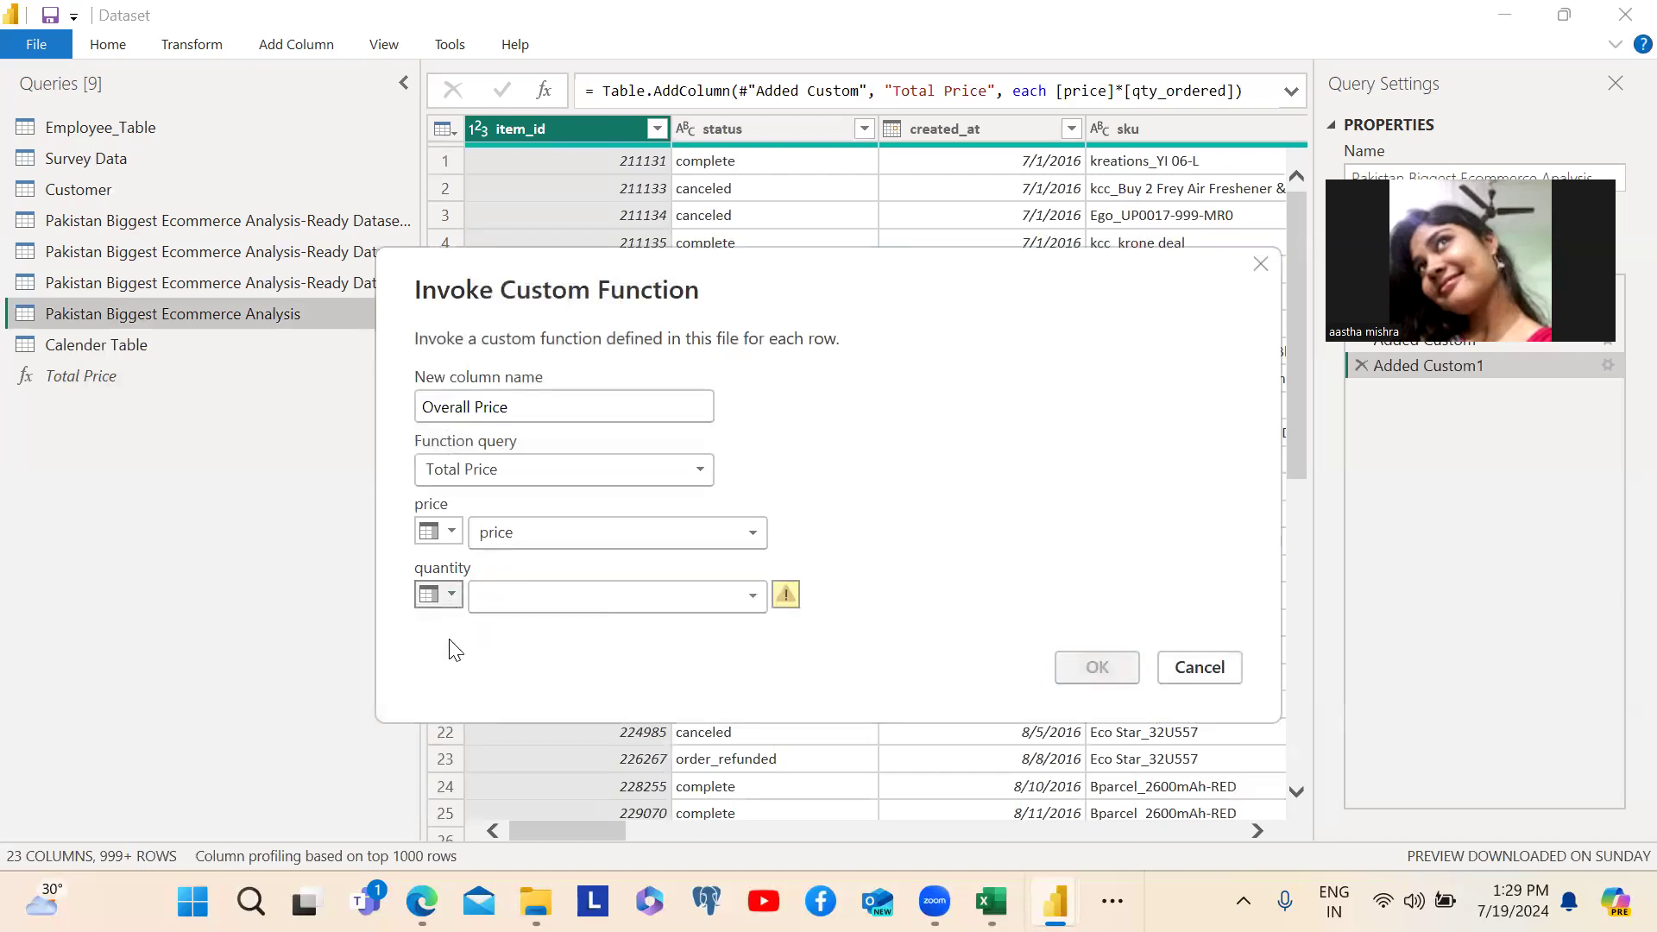
left_click(579, 602)
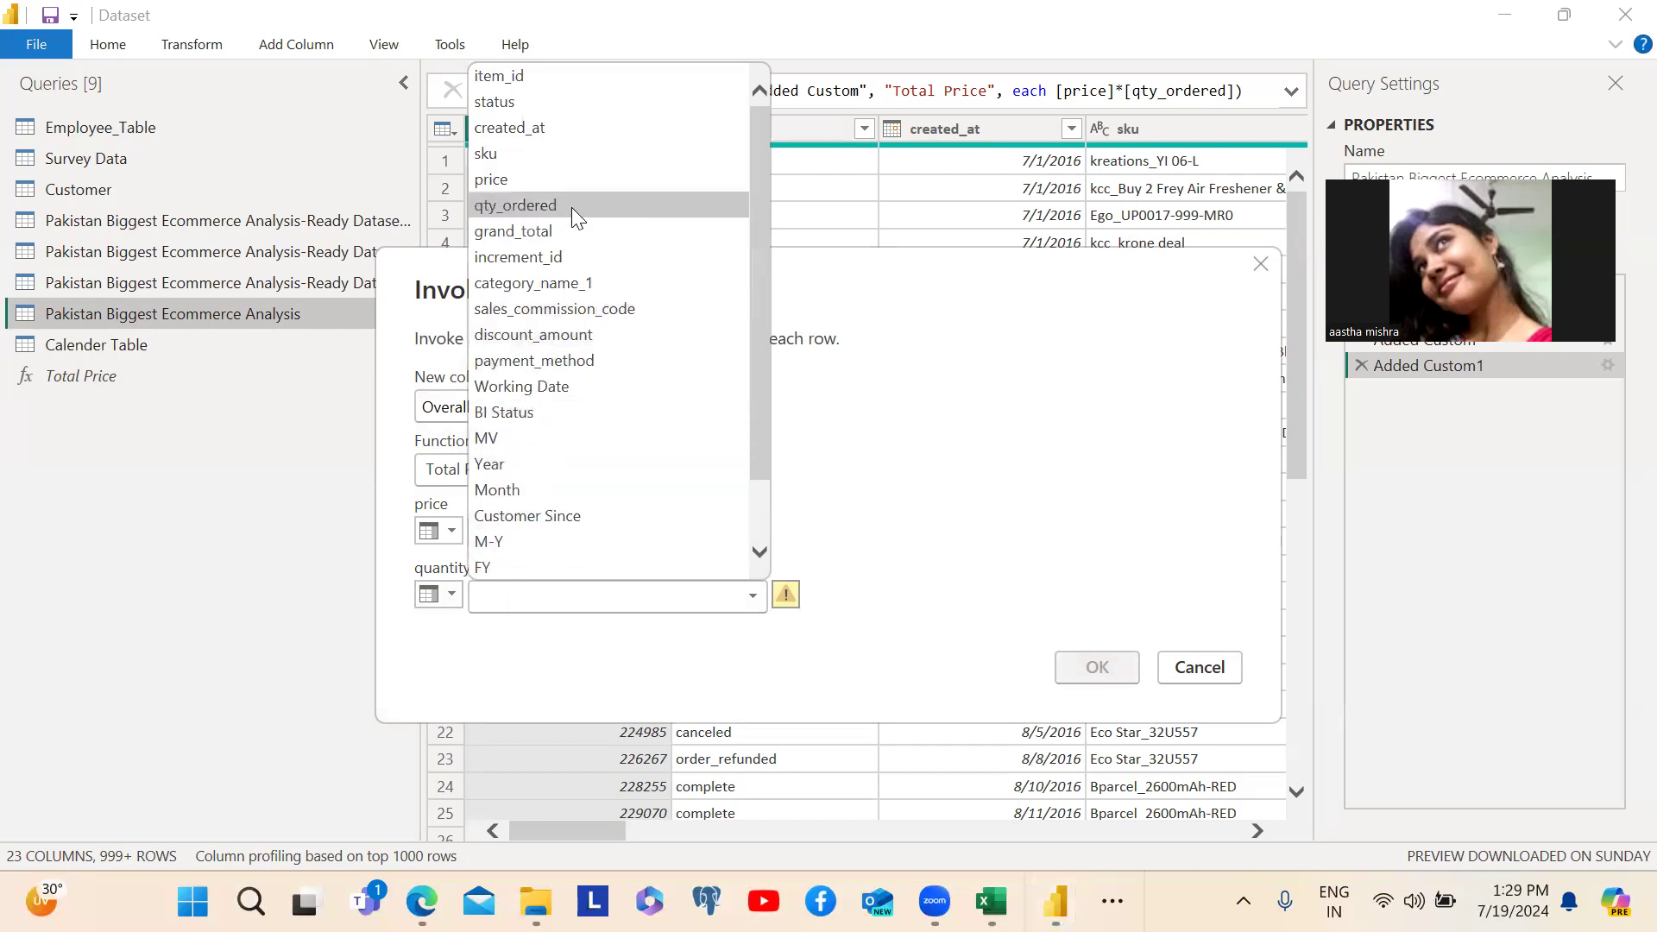
left_click(507, 203)
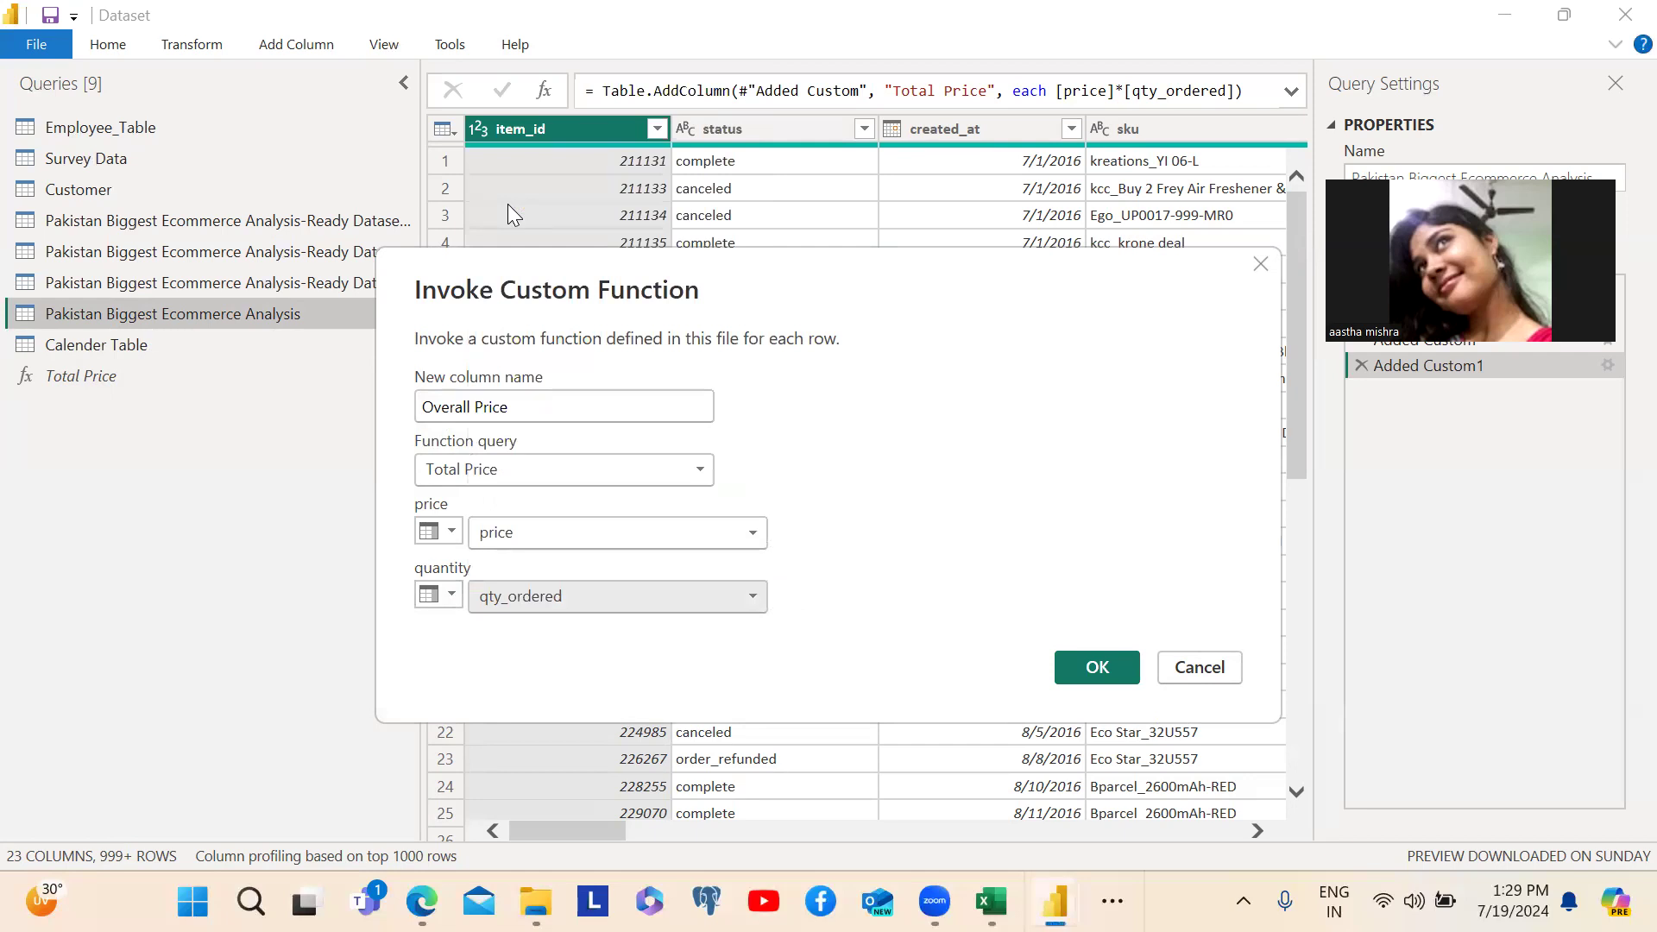
left_click(1082, 667)
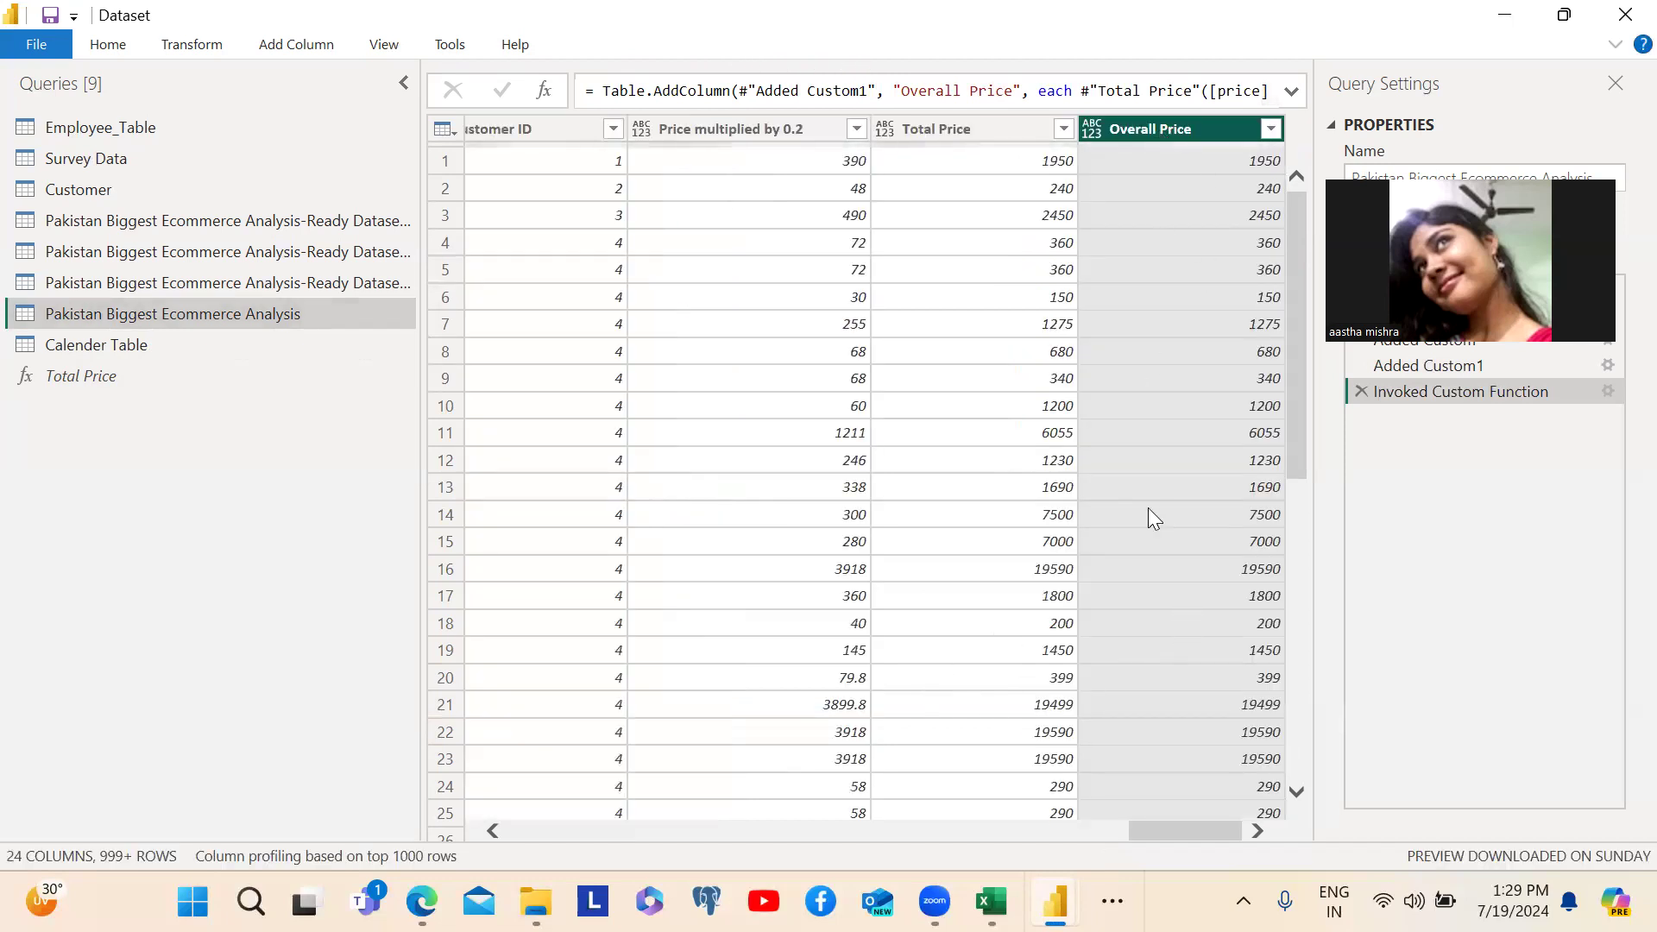
- Look at the last Pakistan Biggest Ecommerce Analysis-Ready Dataset query and review the Total Price function's formula
left_click(151, 276)
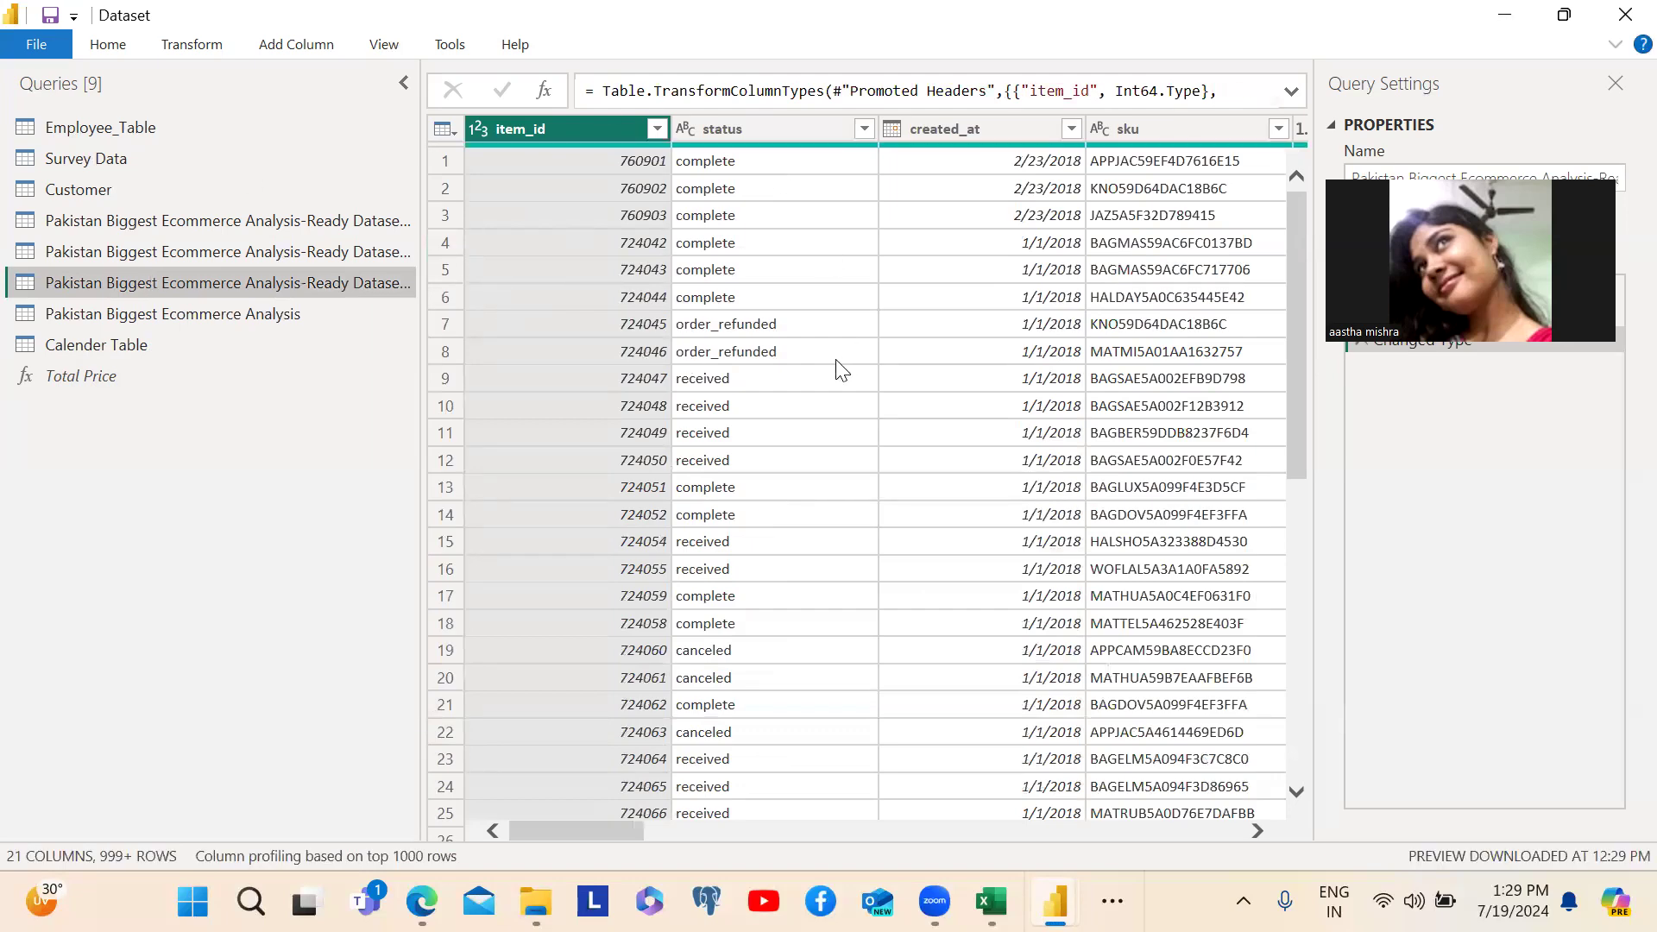
left_click_drag(102, 135, 100, 64)
left_click(88, 383)
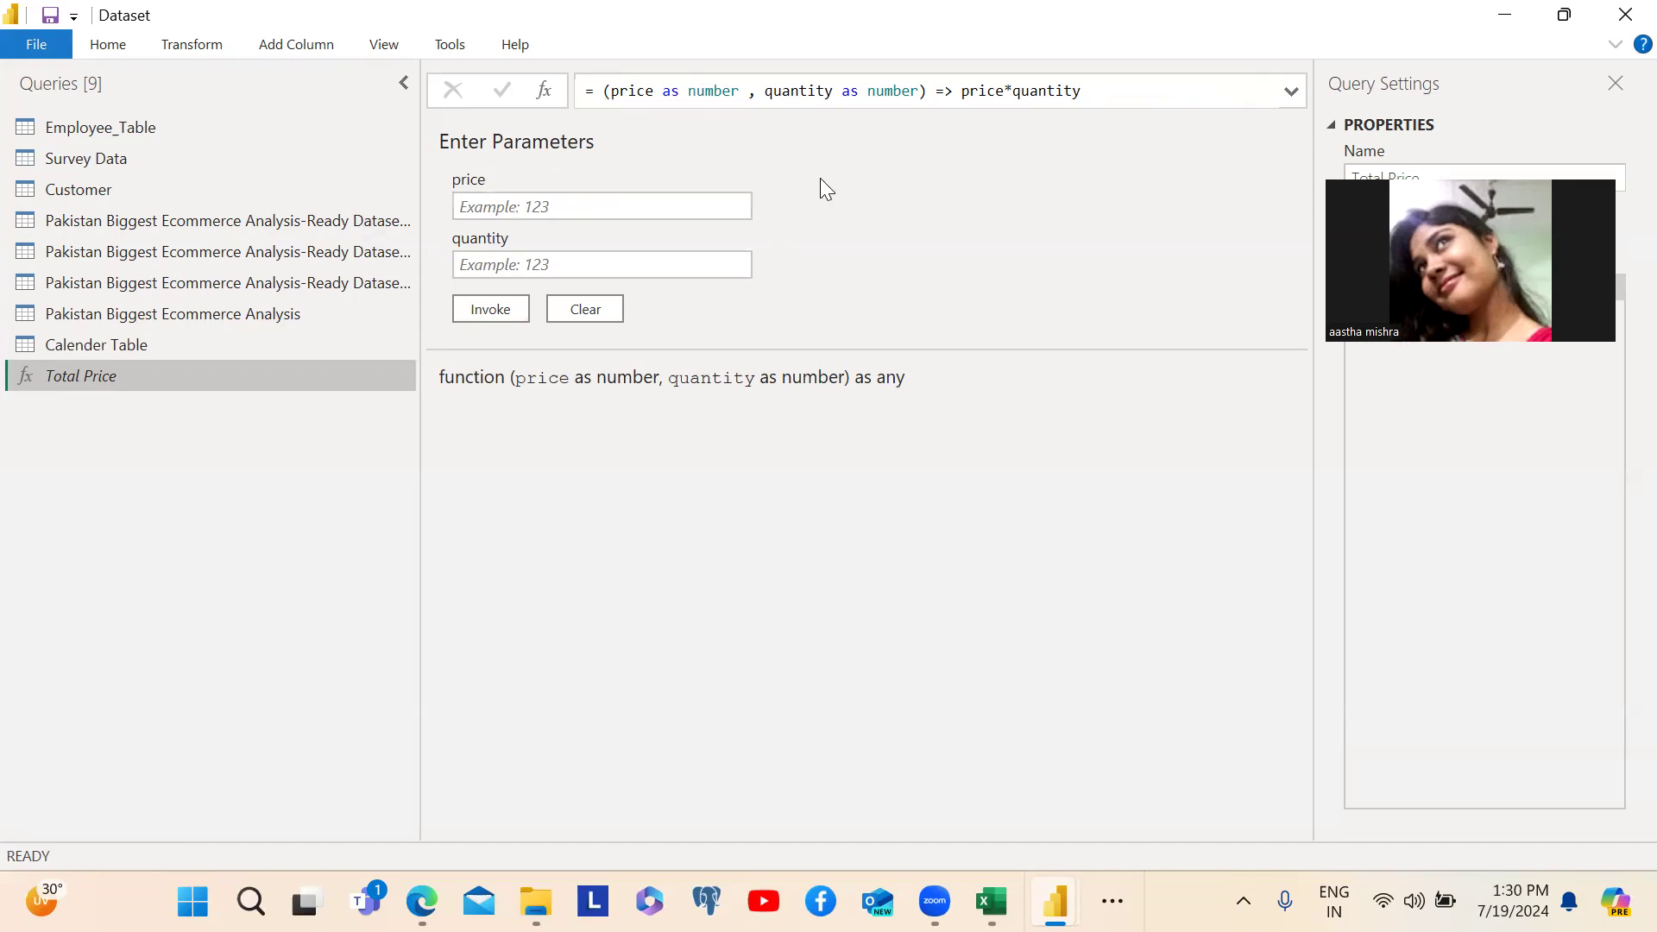
- Add an index column starting from 0 to the Pakistan Biggest Ecommerce Analysis query
left_click(112, 314)
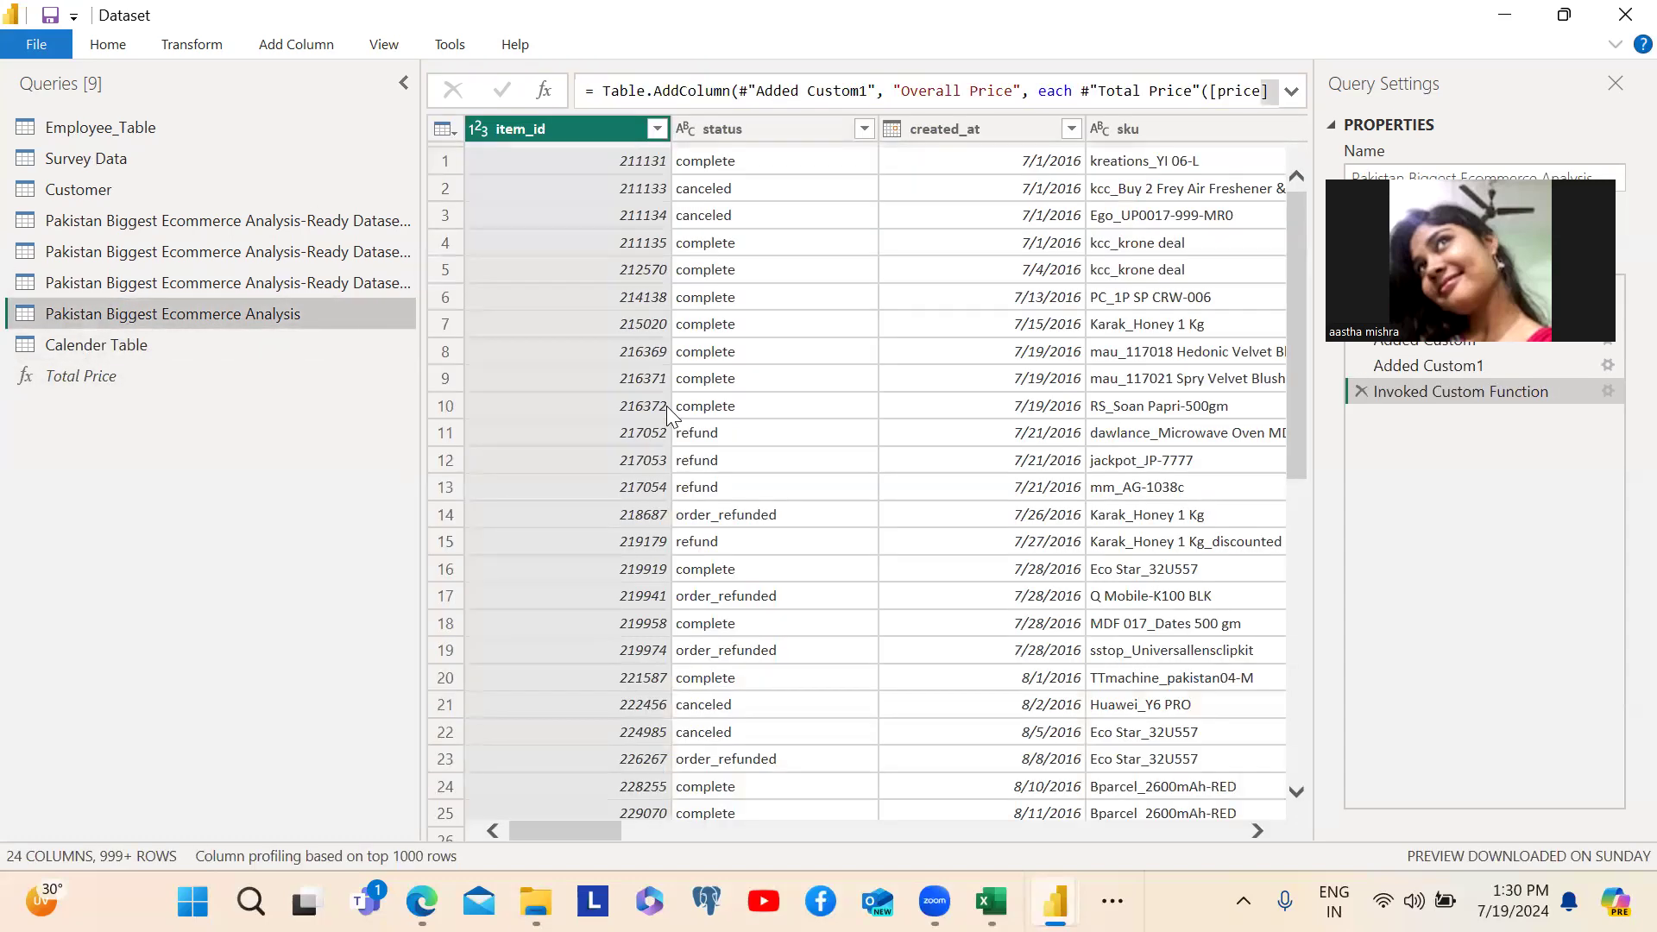
left_click(296, 48)
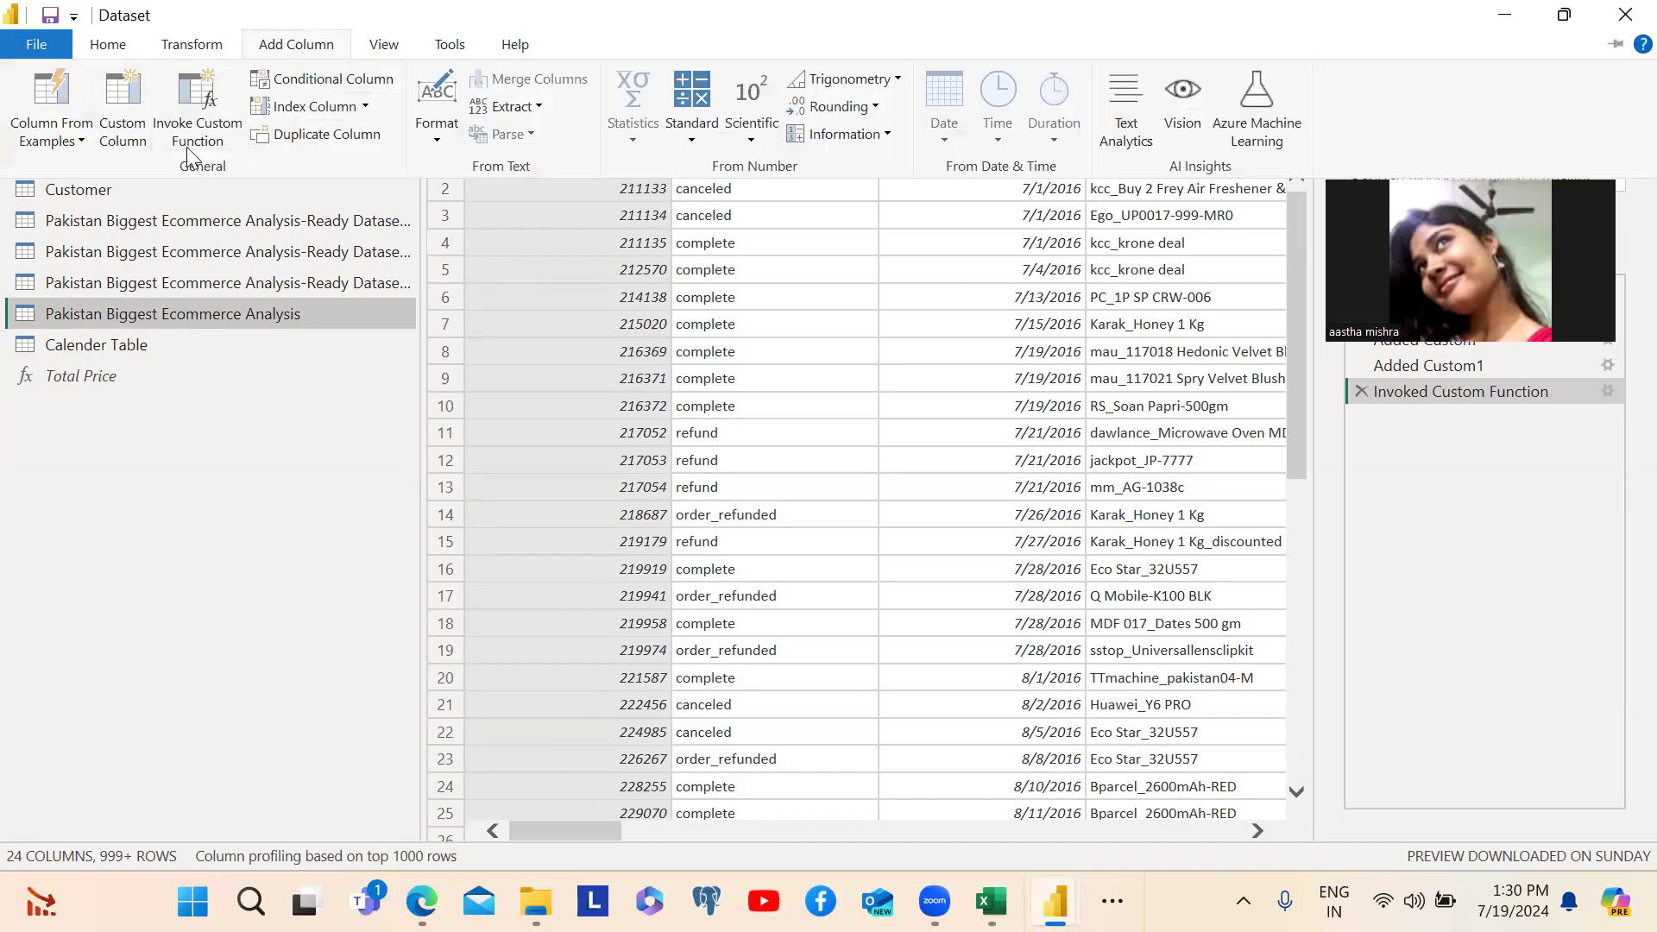
left_click(366, 107)
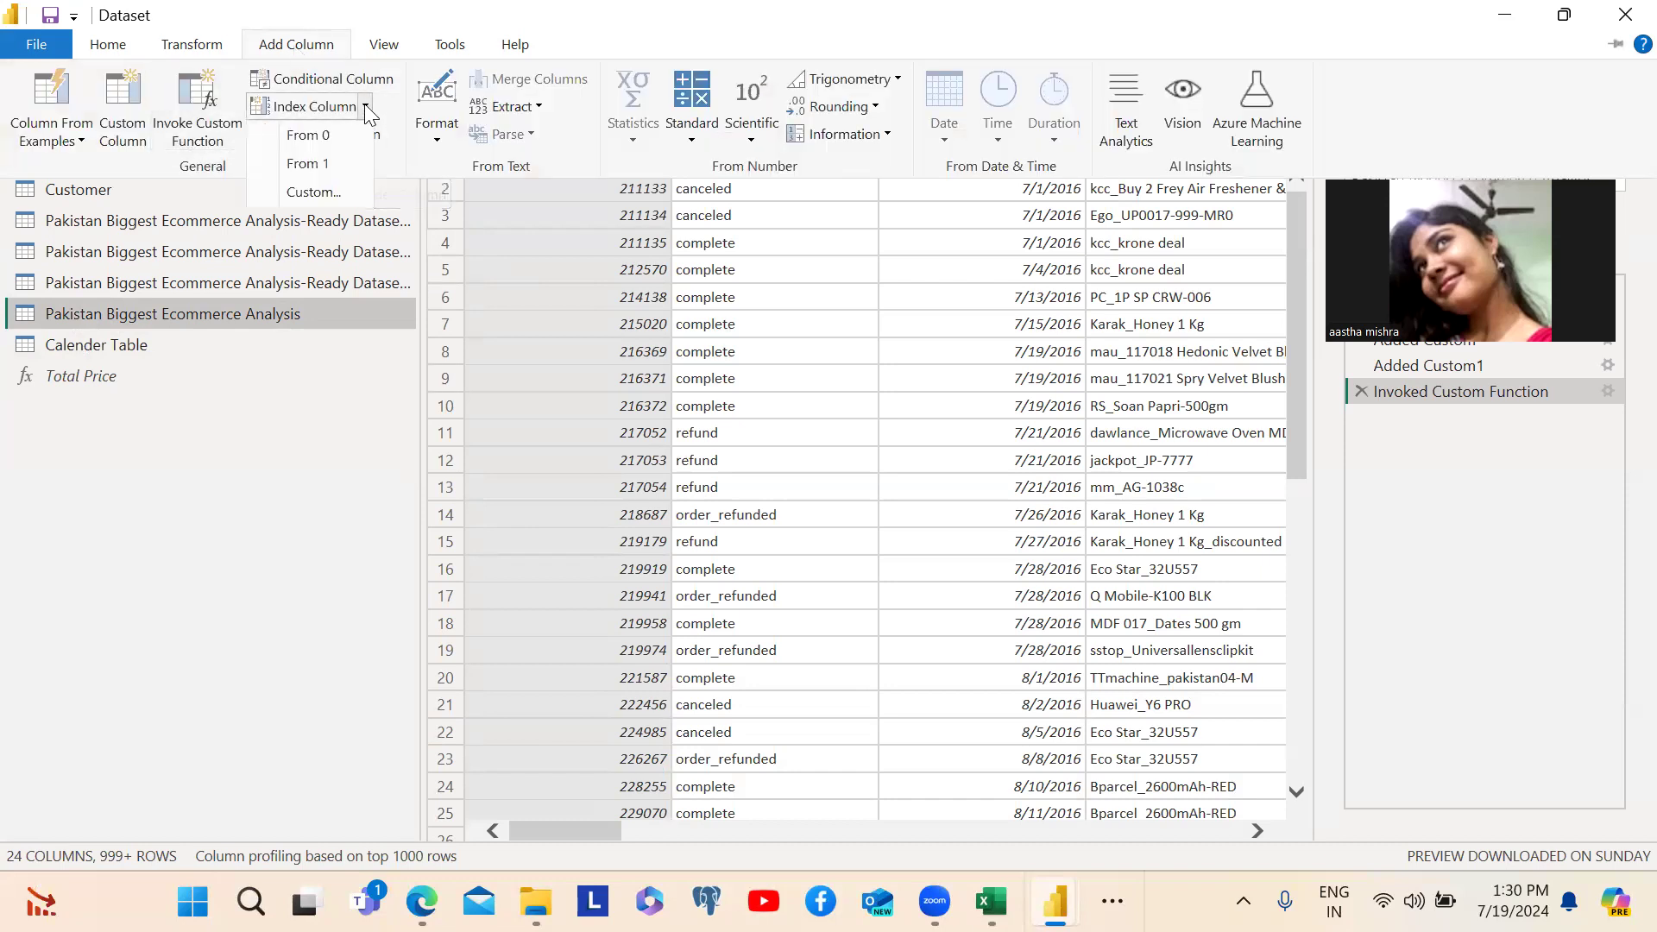
left_click(366, 107)
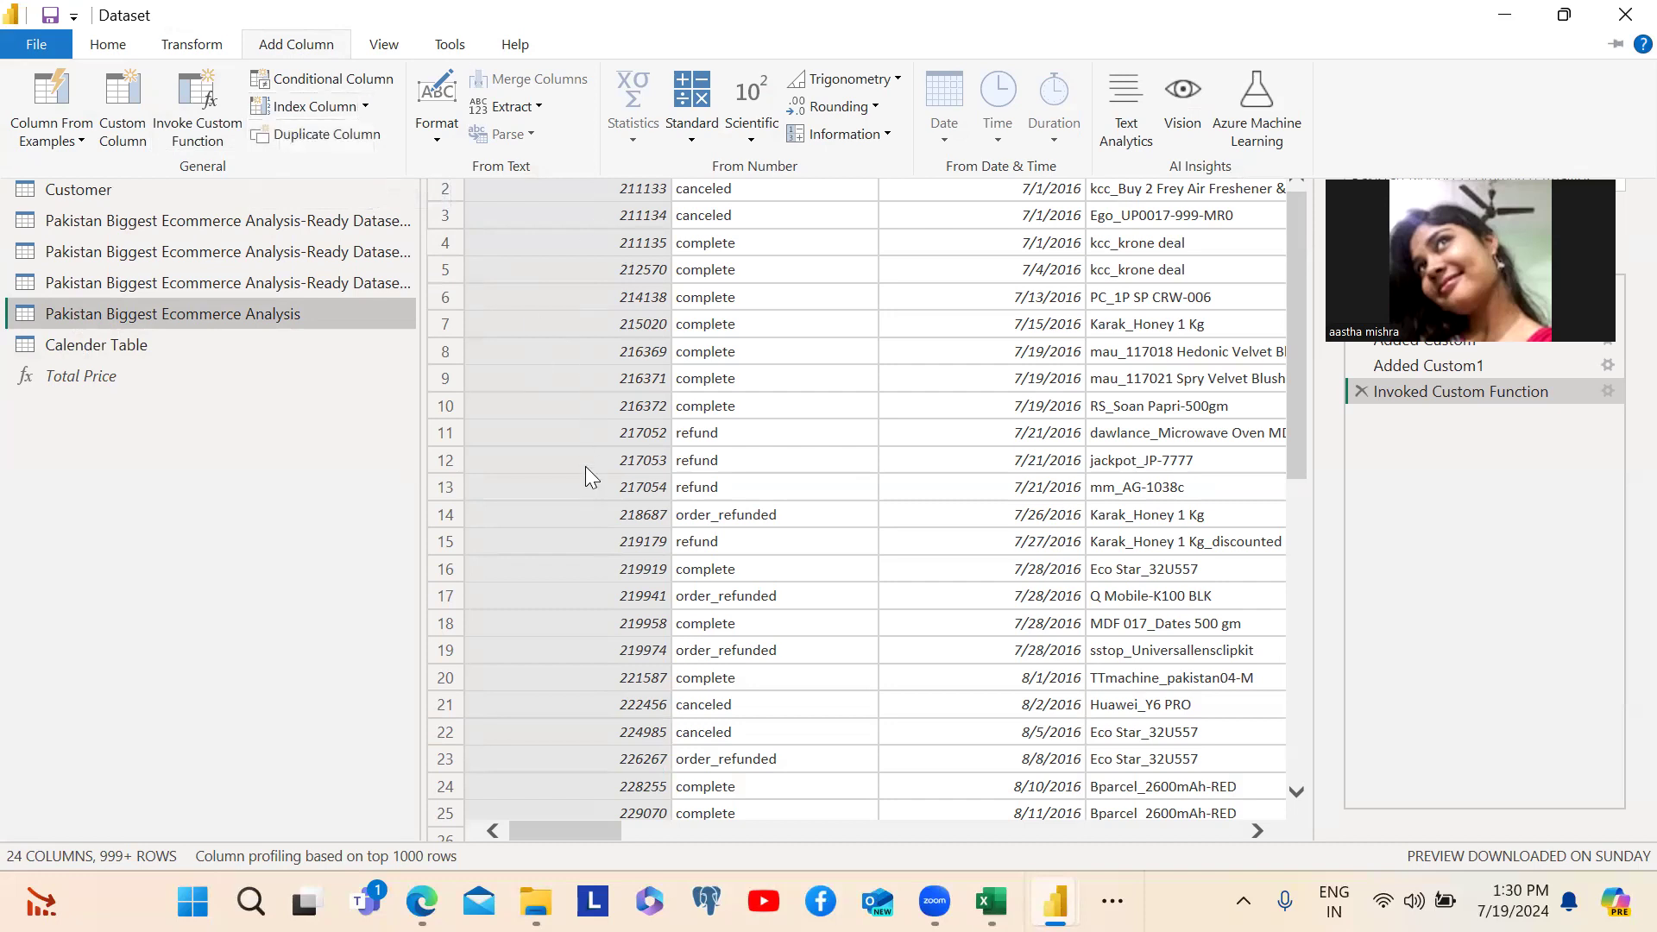
left_click(366, 106)
left_click(366, 105)
left_click(366, 106)
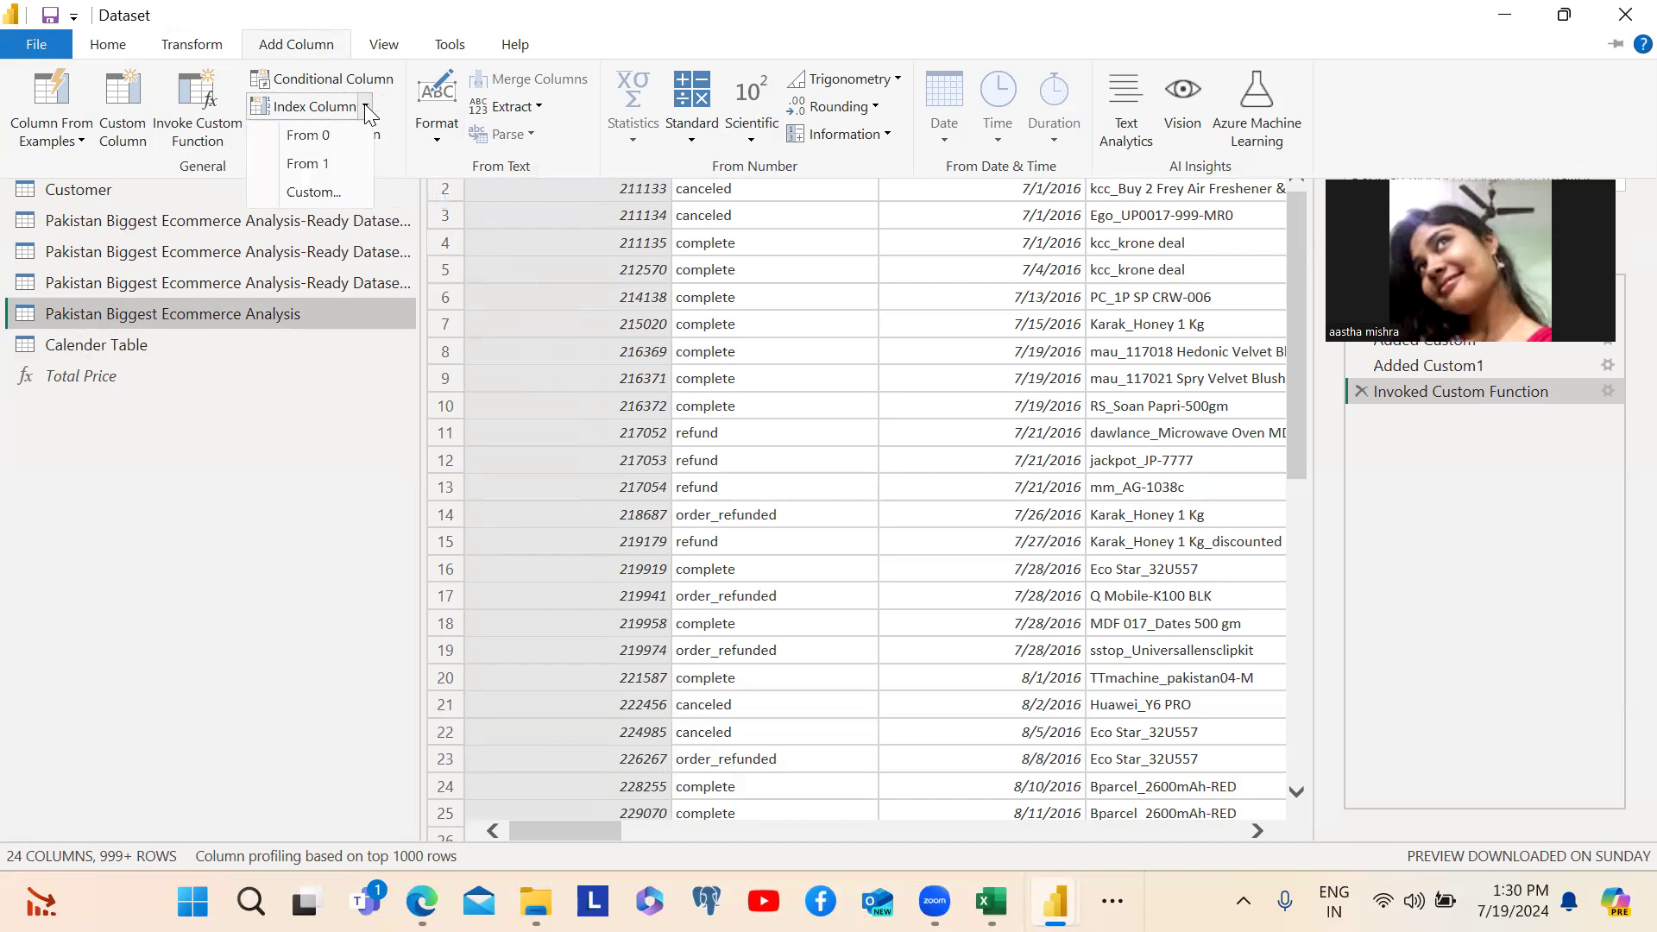
left_click(309, 139)
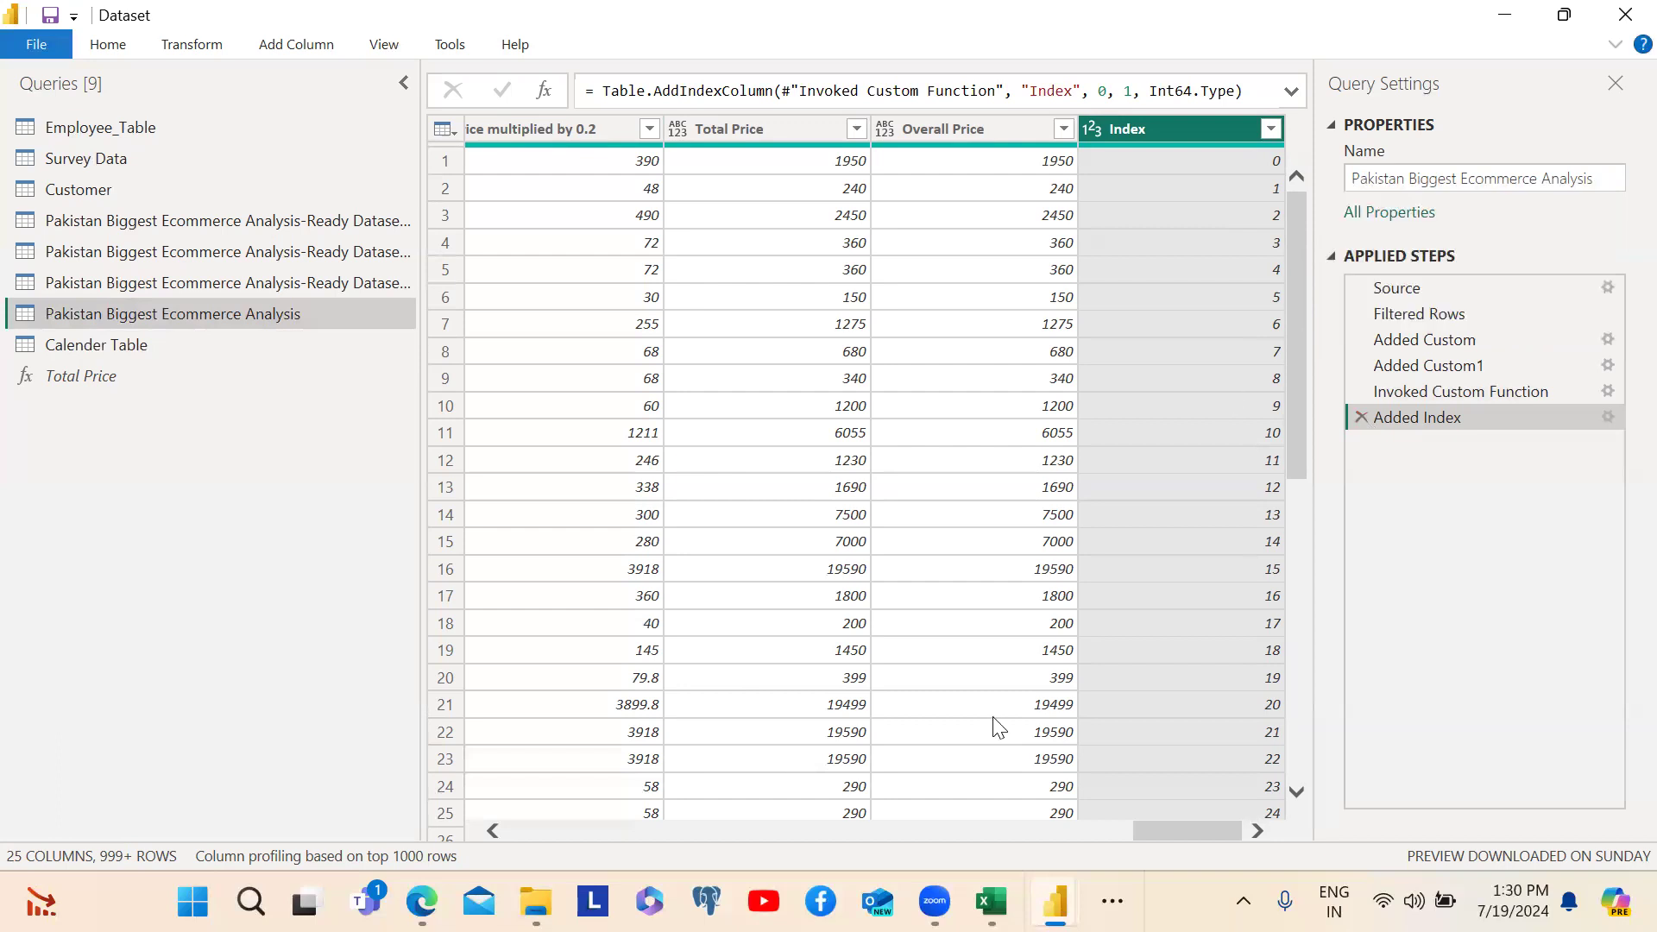
mouse_move(934, 902)
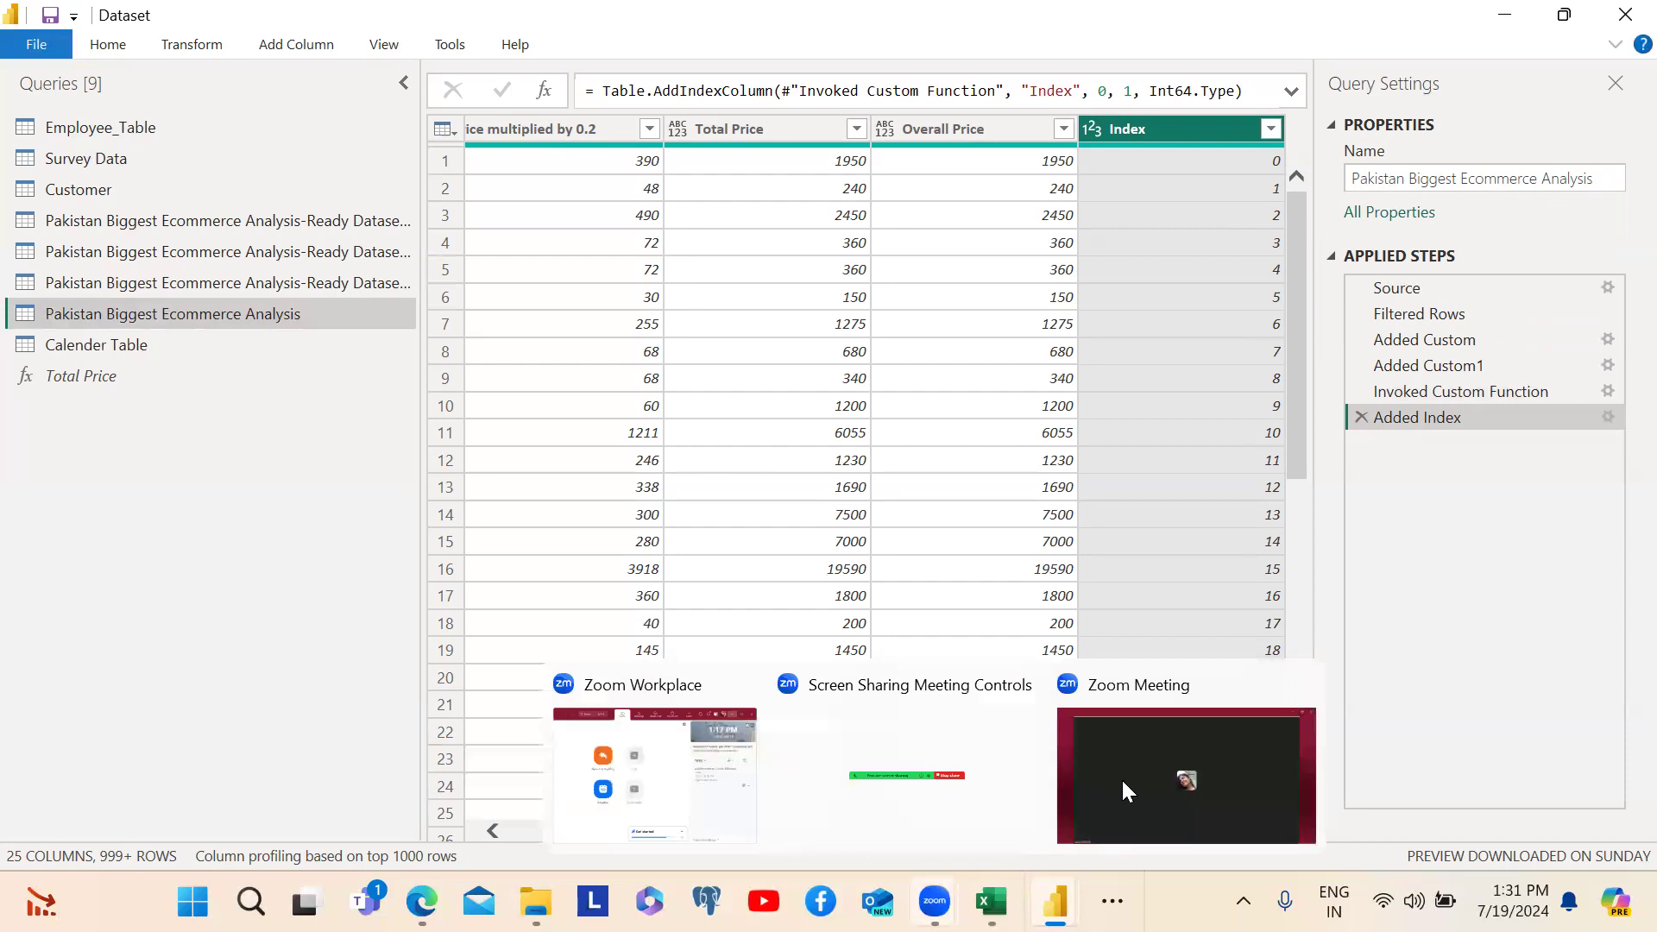